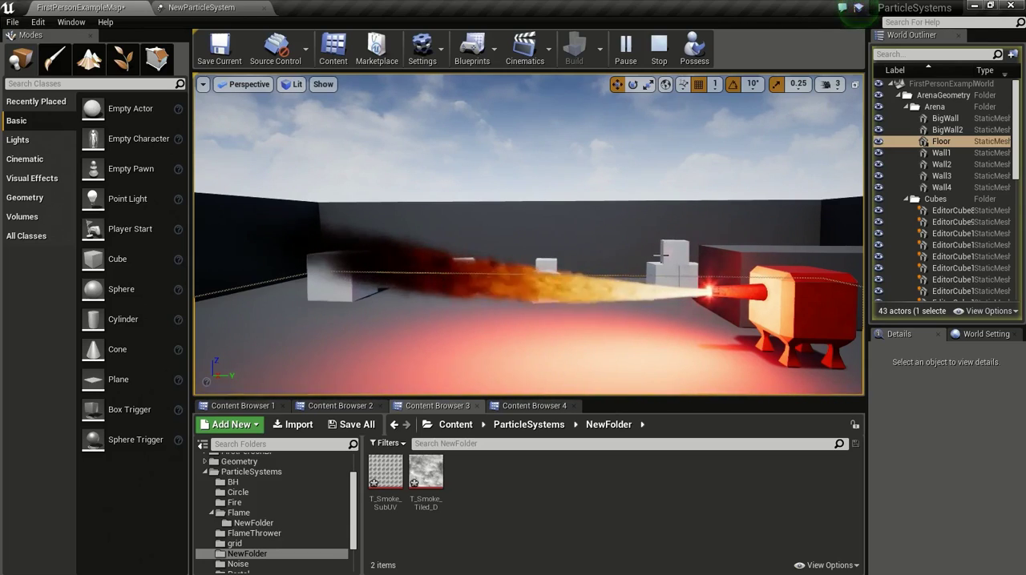
Step: Stop the level simulation and close the NewParticleSystem editor
click(659, 48)
mouse_move(595, 333)
right_down()
mouse_move(569, 341)
mouse_move(603, 350)
right_up()
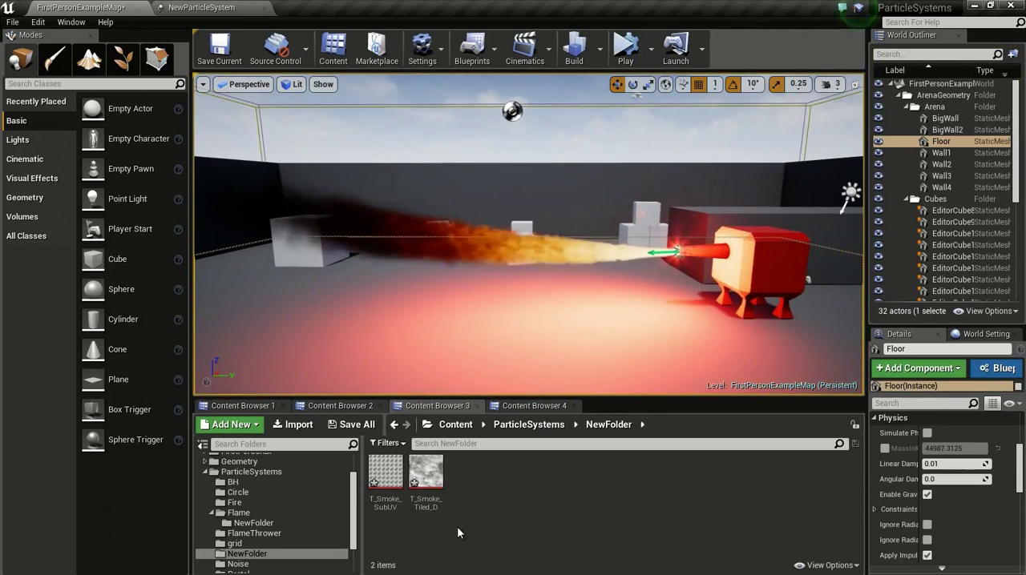
mouse_move(376, 478)
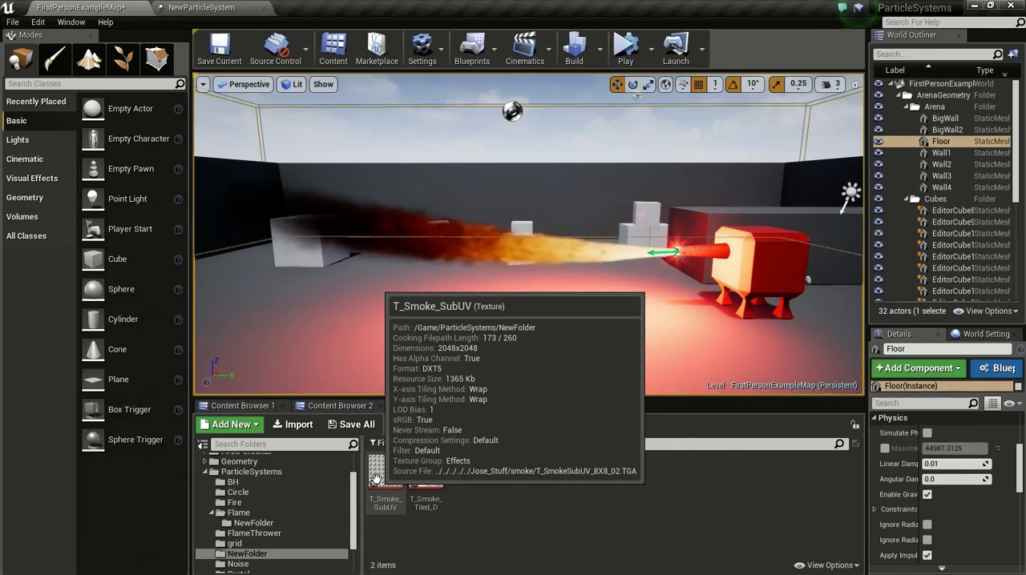
mouse_move(432, 465)
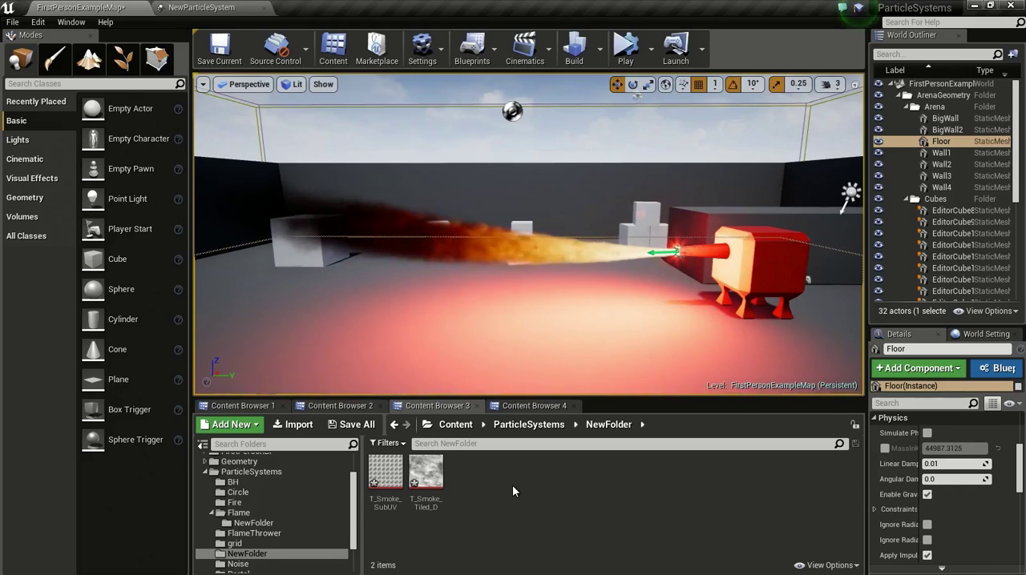
click(242, 7)
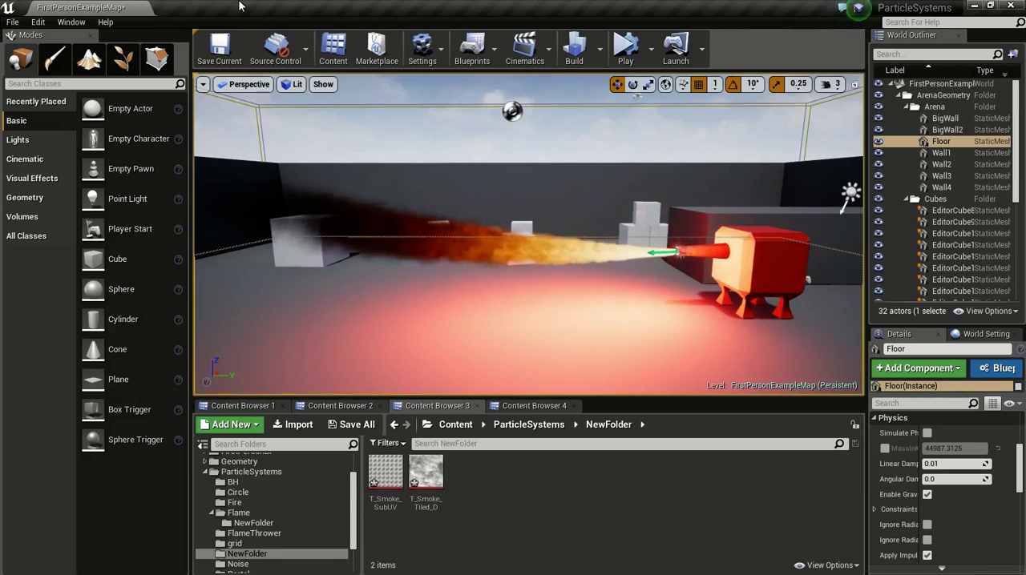
Step: Create a material named Flame_mat in NewFolder and open it docked in the main editor window
right_click(491, 477)
click(552, 257)
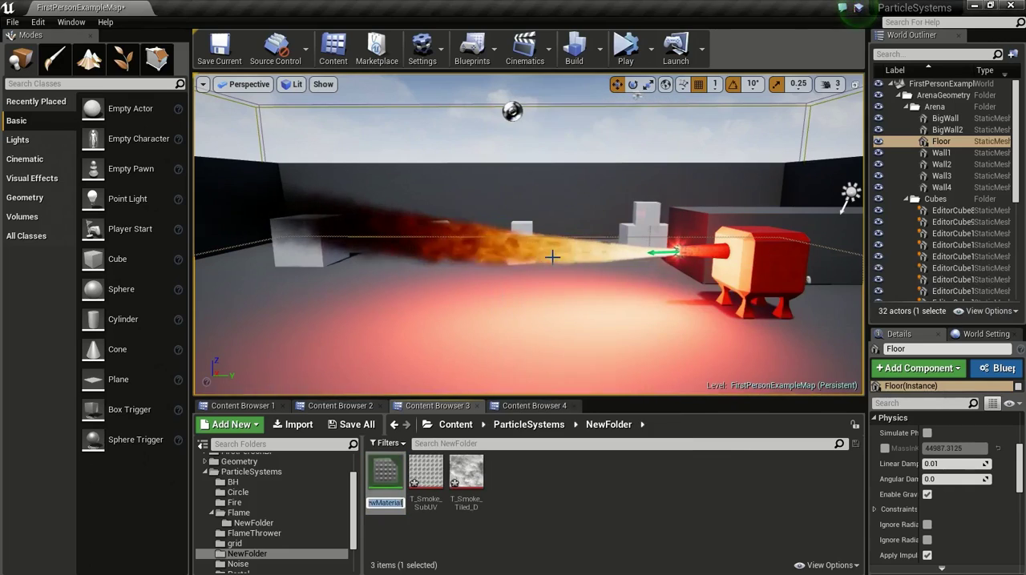
text(Flam)
text(e_mat)
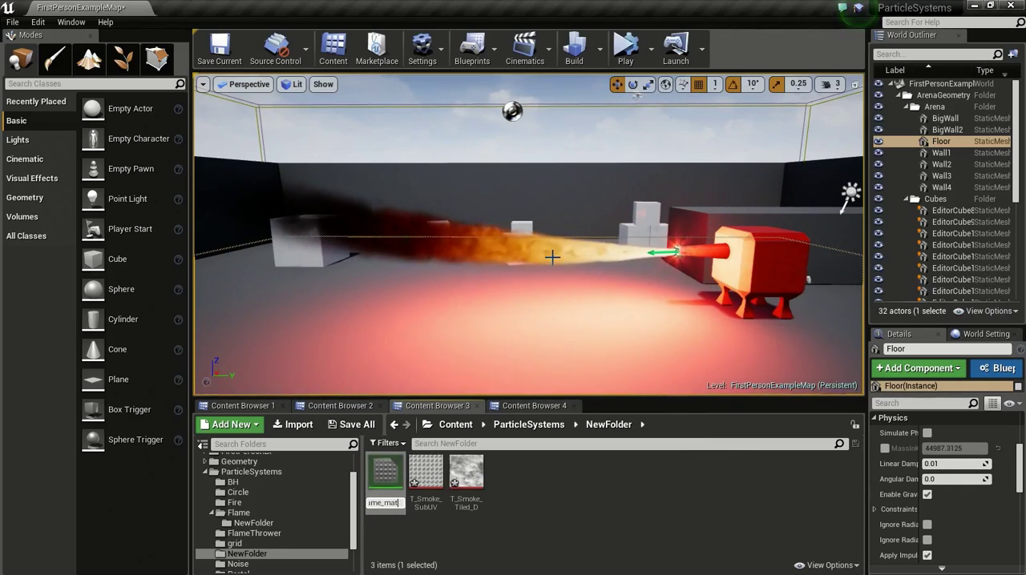
key(Return)
double_click(385, 473)
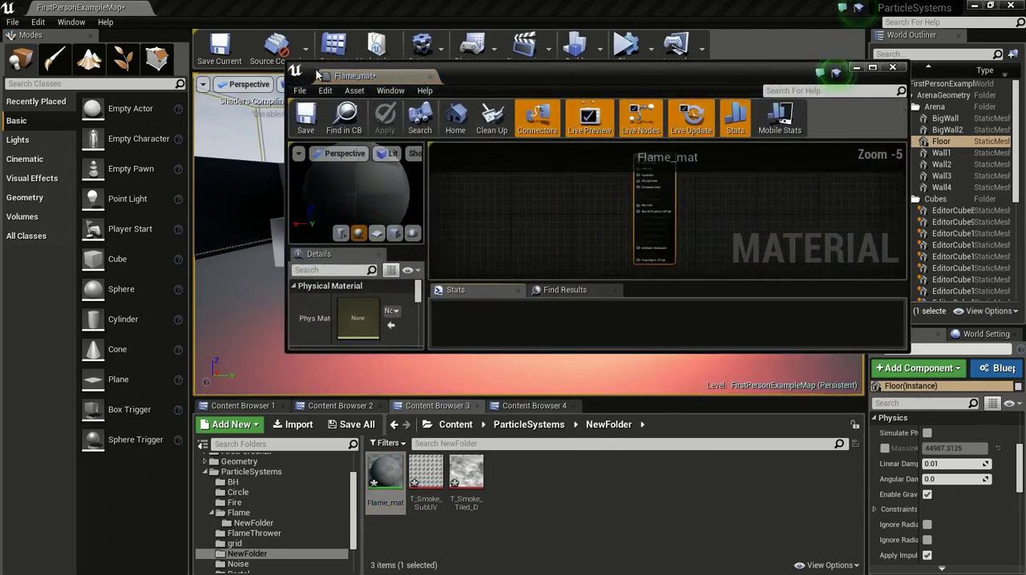
drag(327, 75, 218, 7)
Step: Place the T_Smoke_Tiled_D texture in the Flame_mat graph as a Texture Sample beside the material output
click(86, 7)
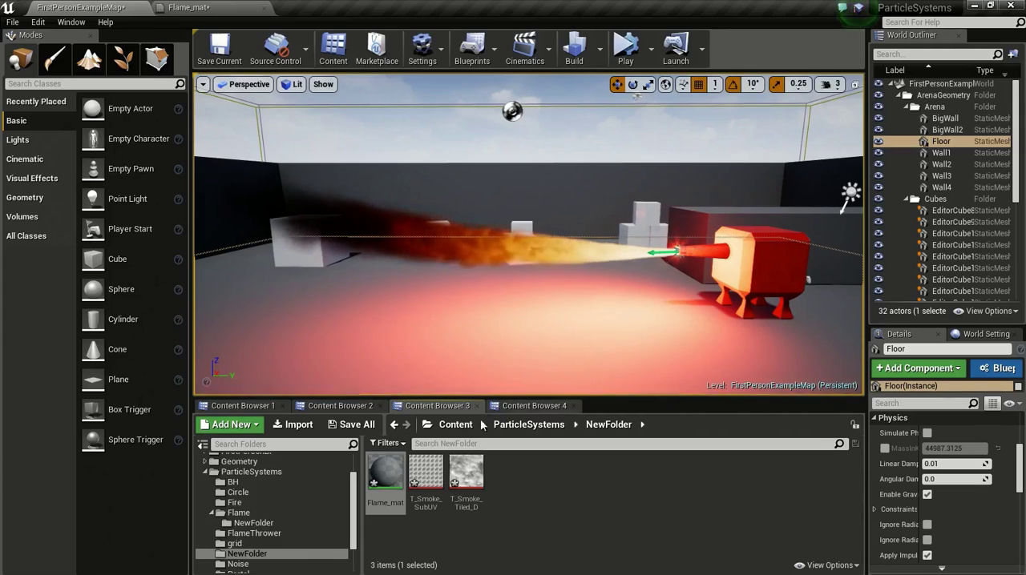
drag(466, 473, 305, 146)
right_drag(358, 146, 465, 220)
scroll(473, 221, up, 5)
drag(391, 222, 382, 110)
right_drag(524, 193, 543, 269)
drag(406, 187, 406, 157)
Step: Add a Particle SubUV node using the T_Smoke_SubUV texture below the Texture Sample in the Flame_mat graph
click(115, 6)
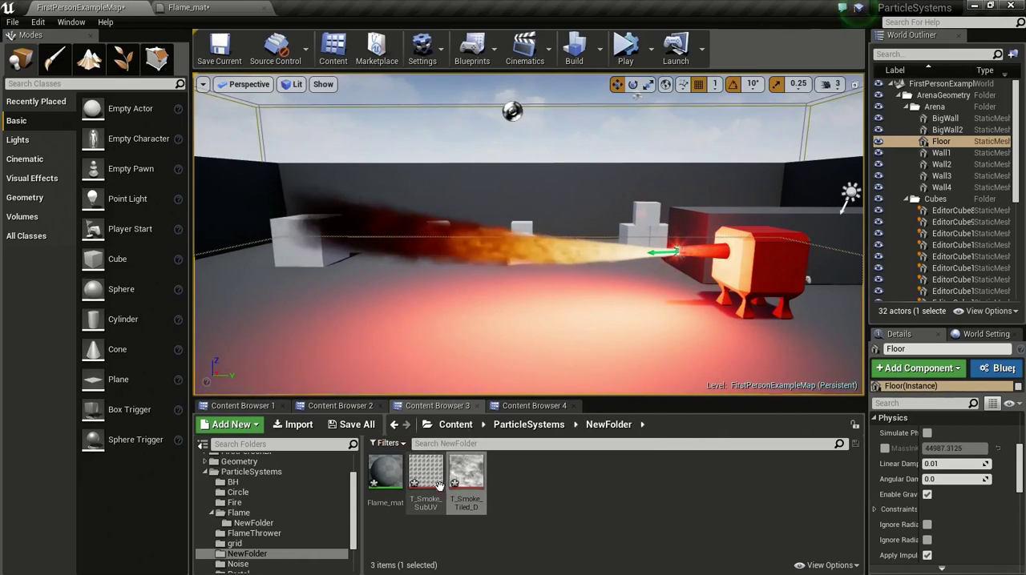
click(439, 487)
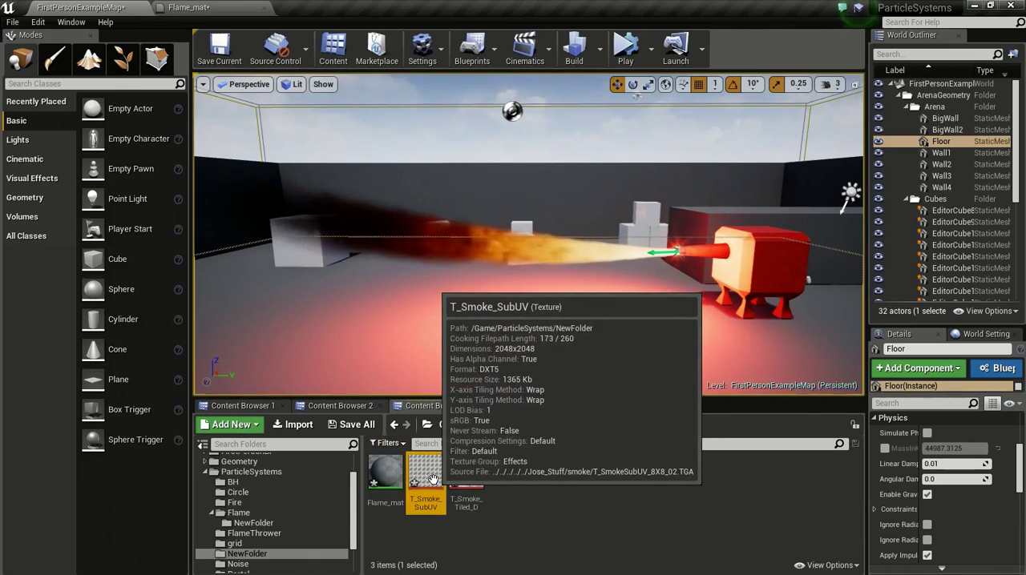
click(188, 8)
right_drag(483, 305, 576, 224)
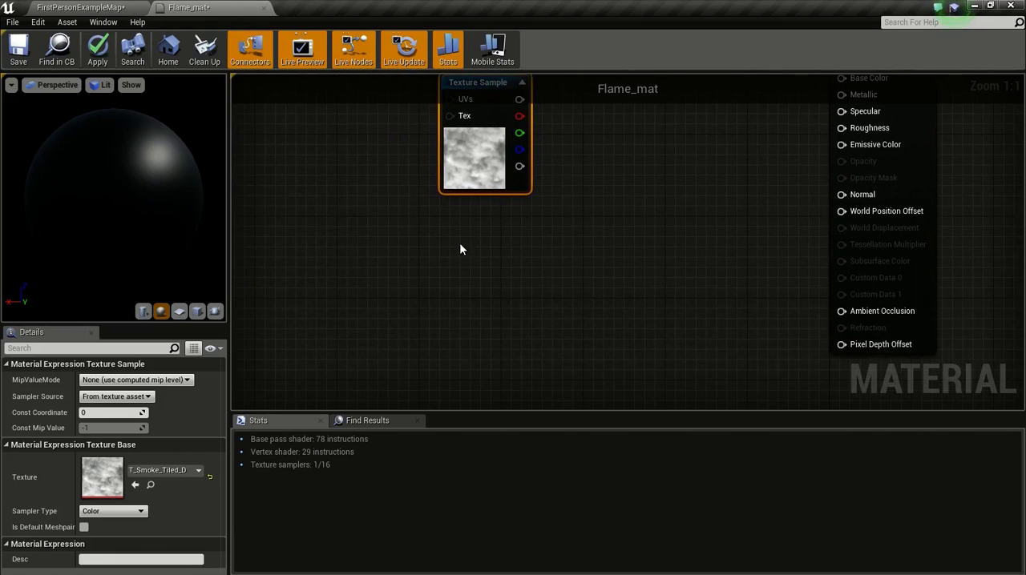
right_drag(494, 278, 446, 255)
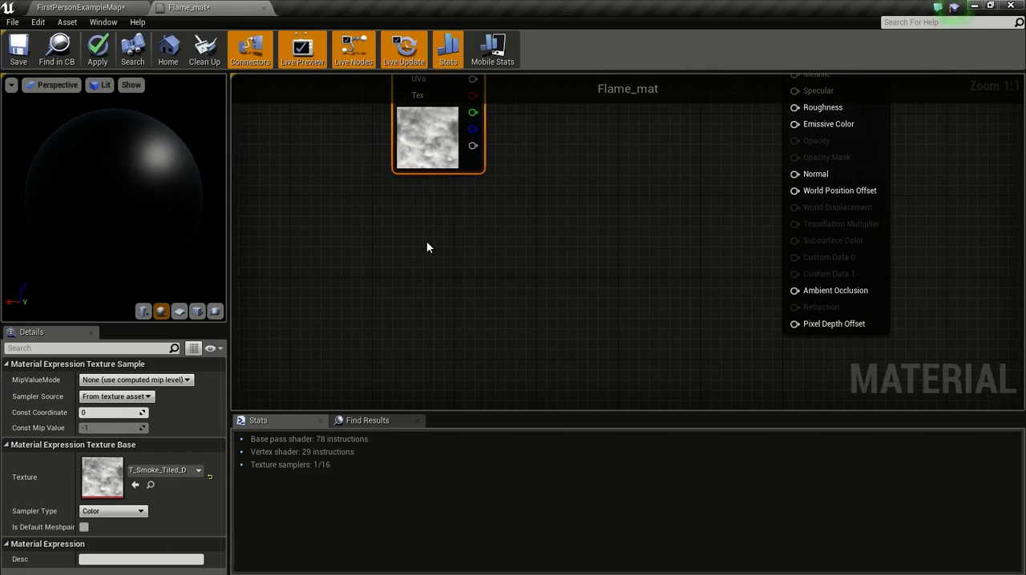
right_click(425, 248)
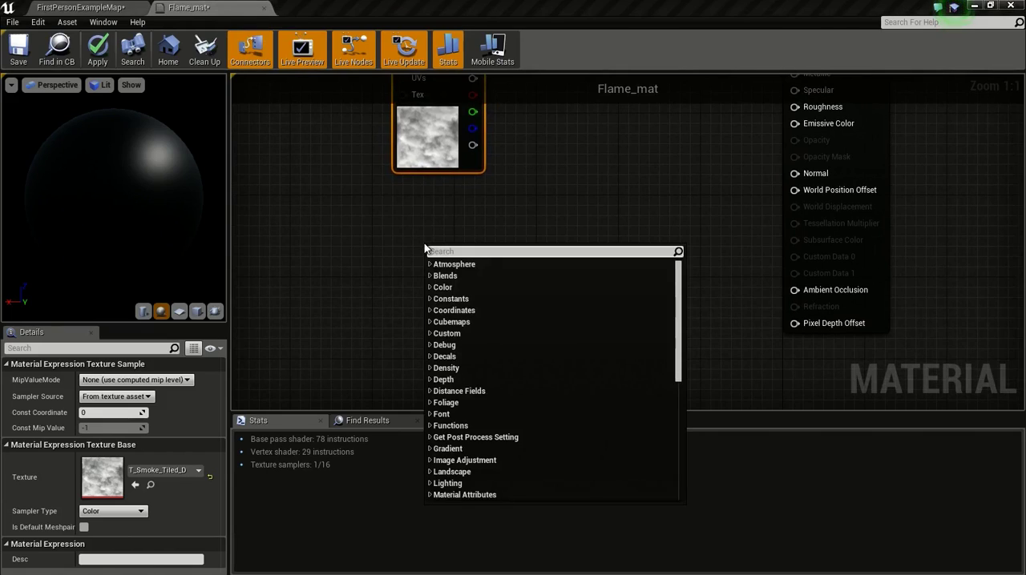
text(particlesub)
key(Return)
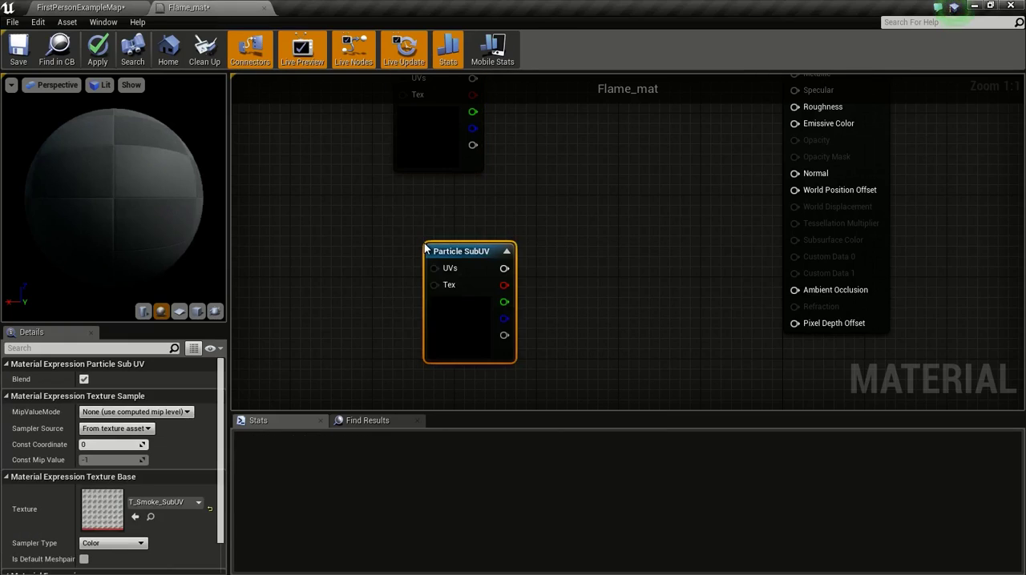
drag(473, 304, 380, 268)
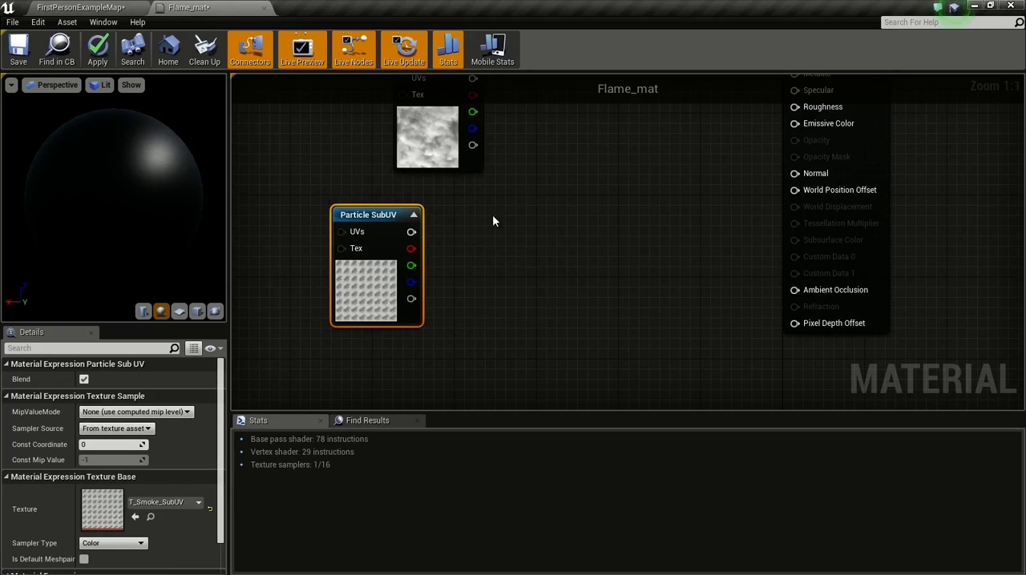
right_drag(493, 216, 566, 227)
Step: Open the T_Smoke_SubUV texture and hide its alpha channel to examine the smoke frames
click(112, 8)
click(428, 464)
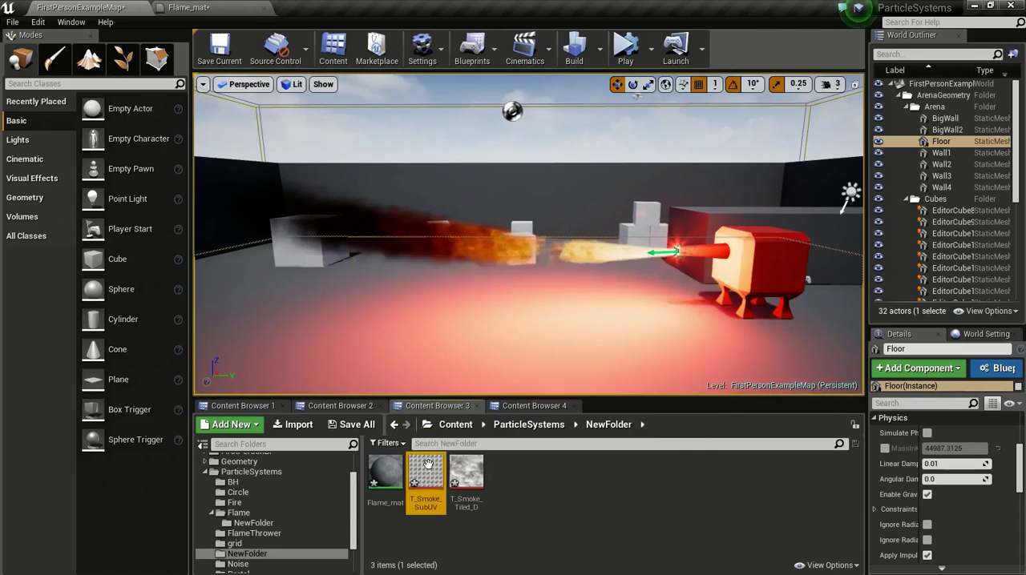
double_click(428, 464)
click(18, 83)
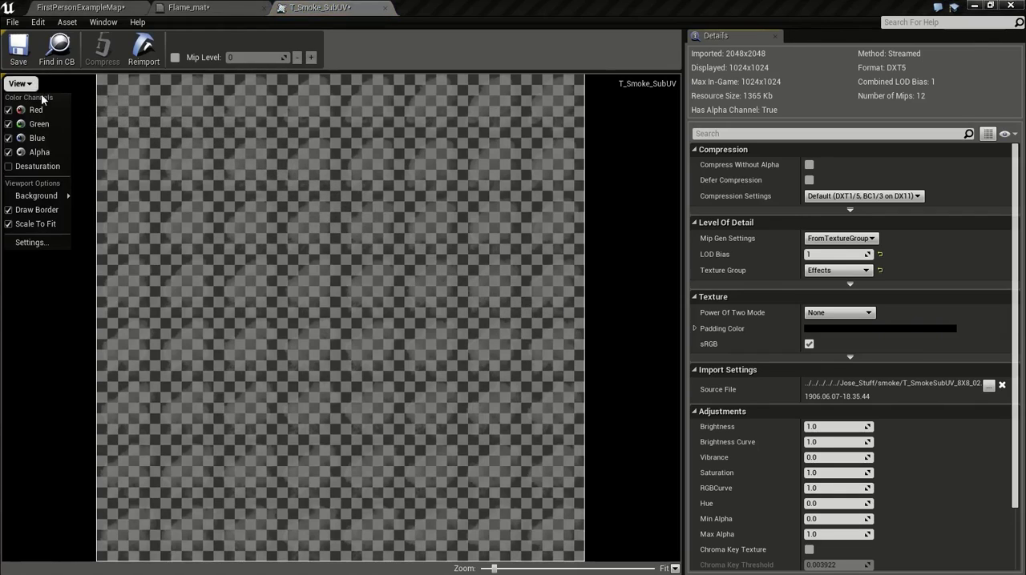
click(44, 154)
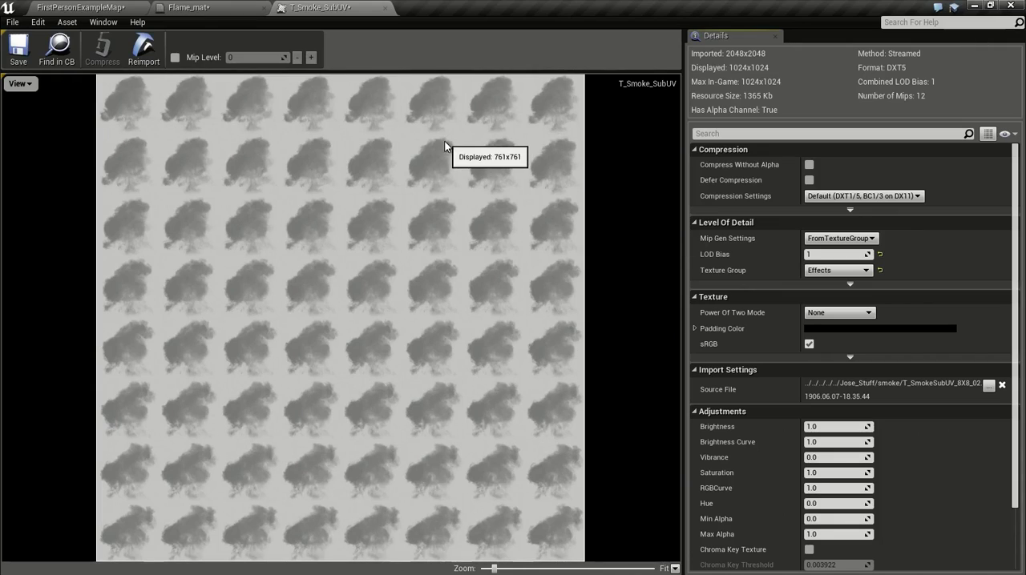
Step: Return to the Flame_mat graph and spread the texture nodes farther from the material output
click(200, 8)
right_drag(570, 221, 621, 231)
drag(577, 129, 536, 119)
drag(525, 260, 453, 252)
right_drag(541, 281, 473, 279)
right_drag(726, 246, 494, 274)
Step: Set Flame_mat's shading model to Unlit and its blend mode to Translucent
click(693, 157)
mouse_move(541, 186)
right_down()
mouse_move(617, 190)
mouse_move(637, 214)
mouse_move(686, 189)
right_up()
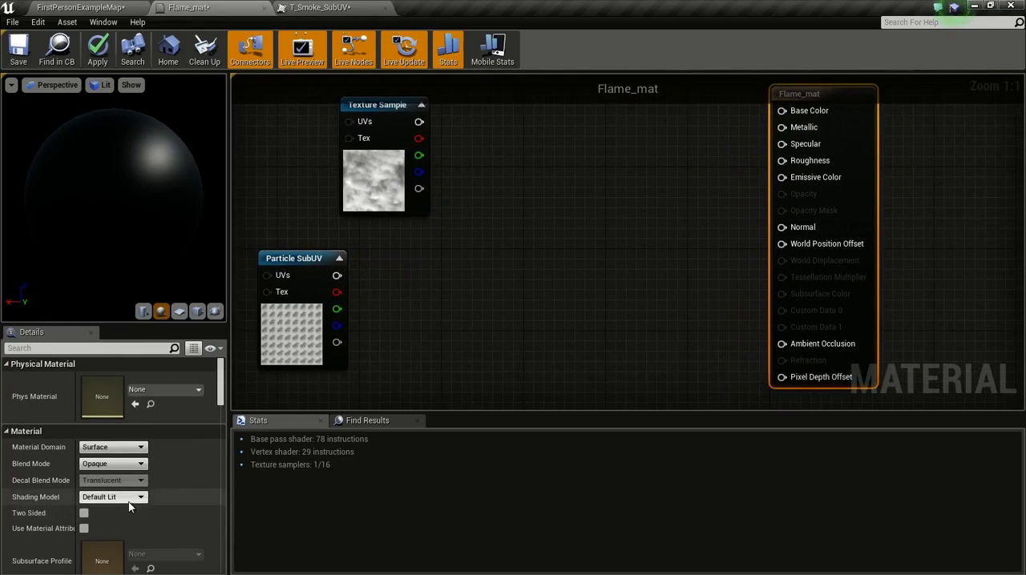
click(128, 498)
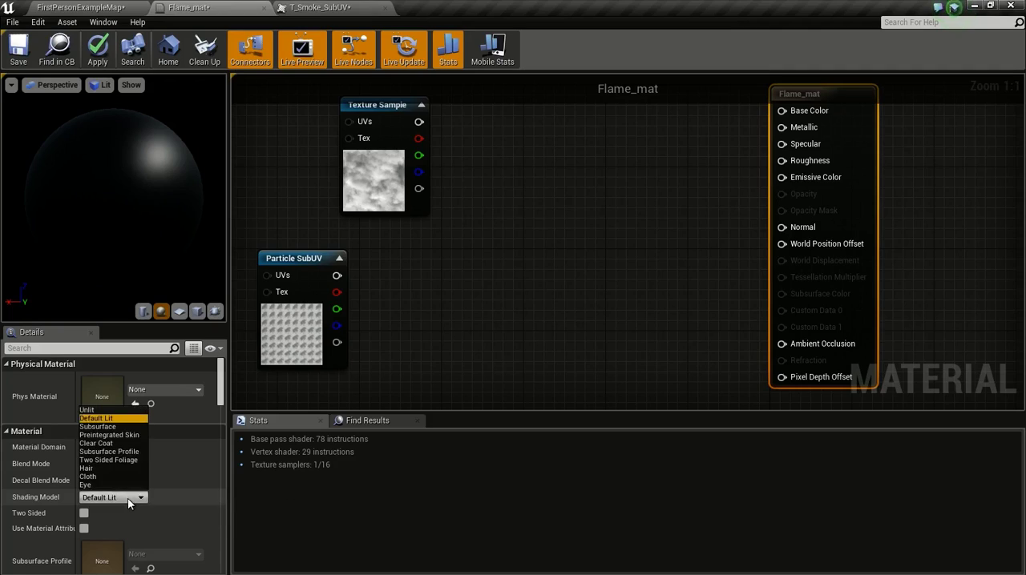
click(88, 409)
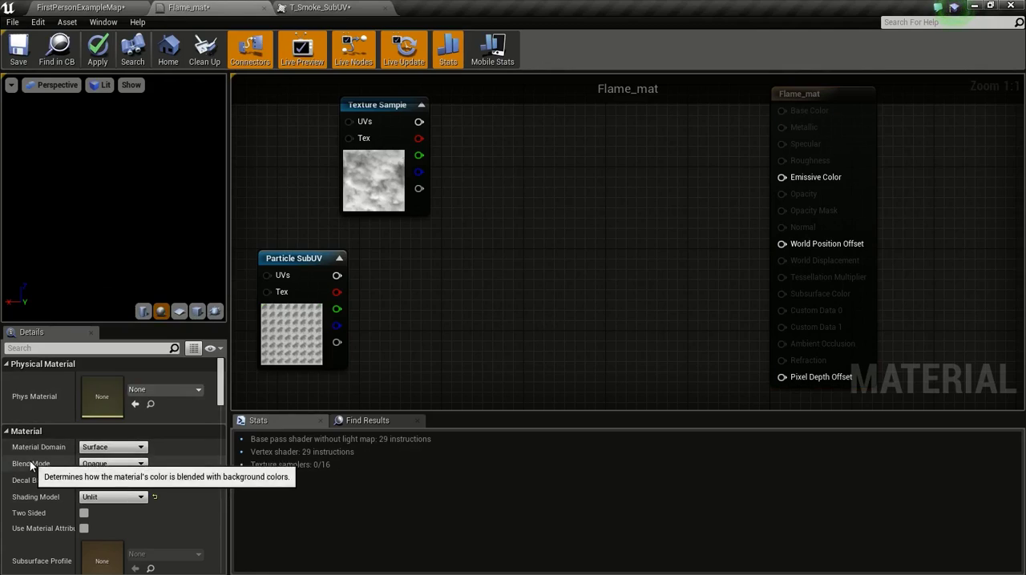
click(112, 464)
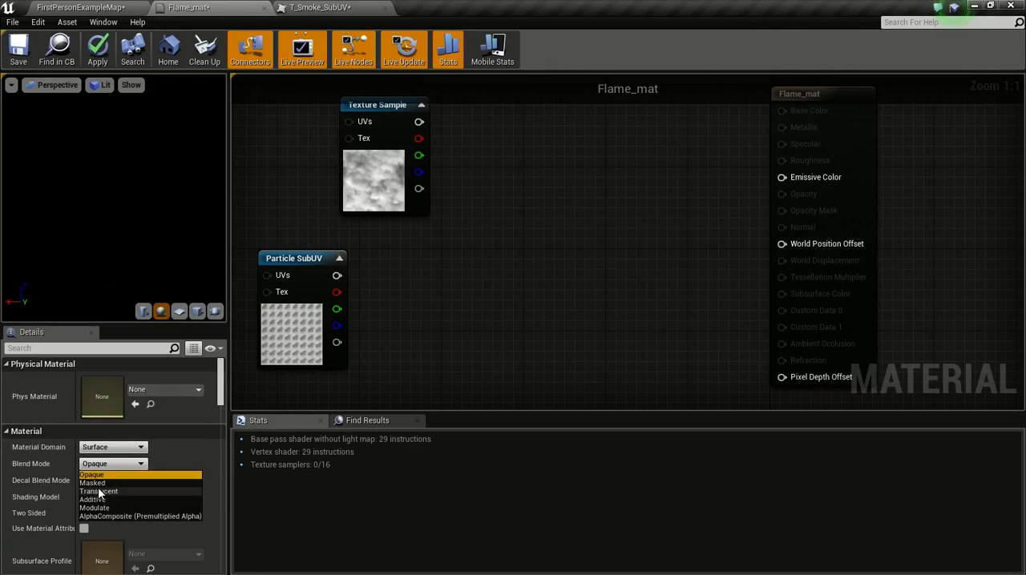
click(98, 492)
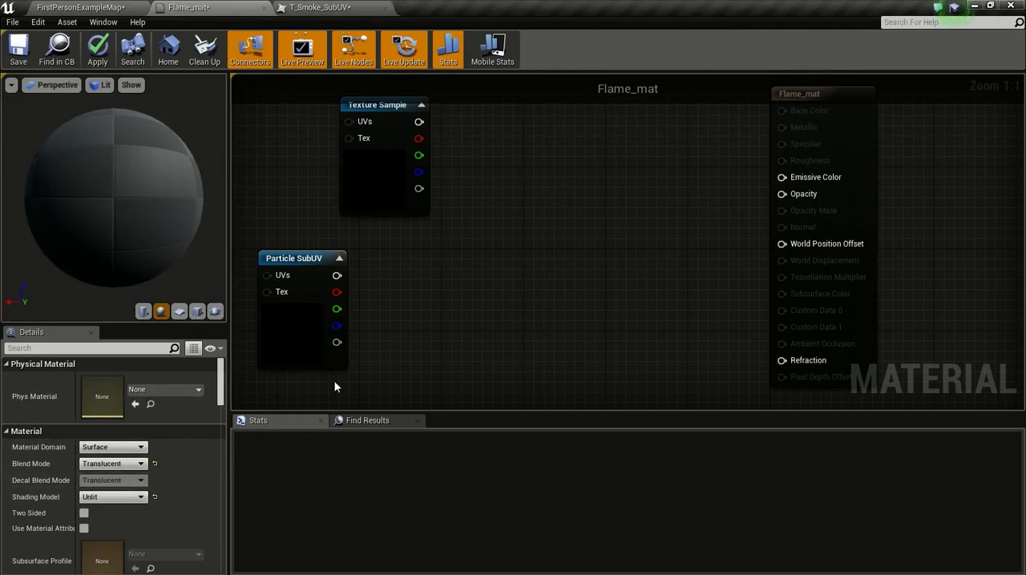
Step: Align the Particle SubUV node directly beneath the Texture Sample node
right_drag(463, 270, 538, 281)
drag(385, 276, 483, 270)
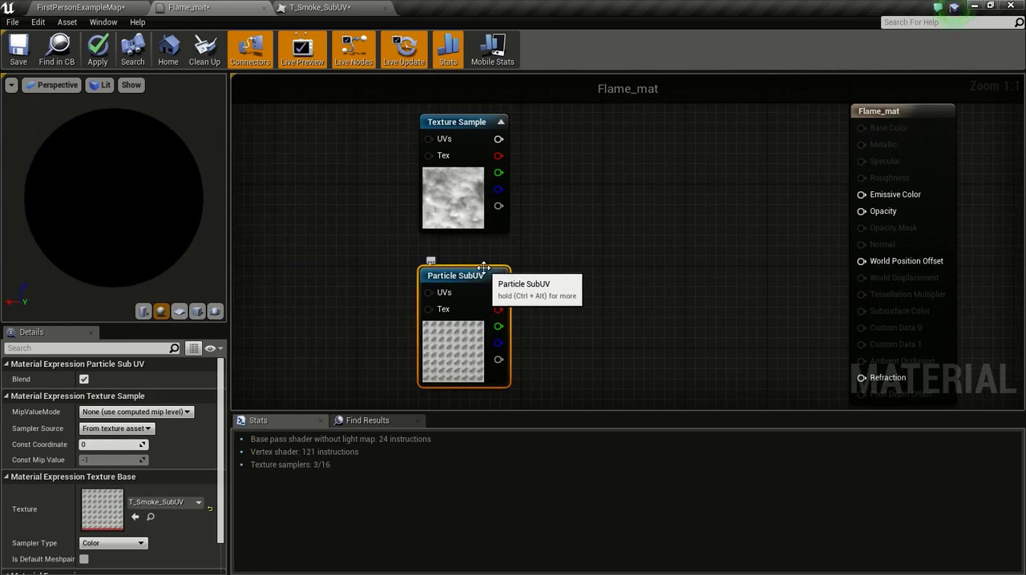
right_drag(379, 237, 571, 273)
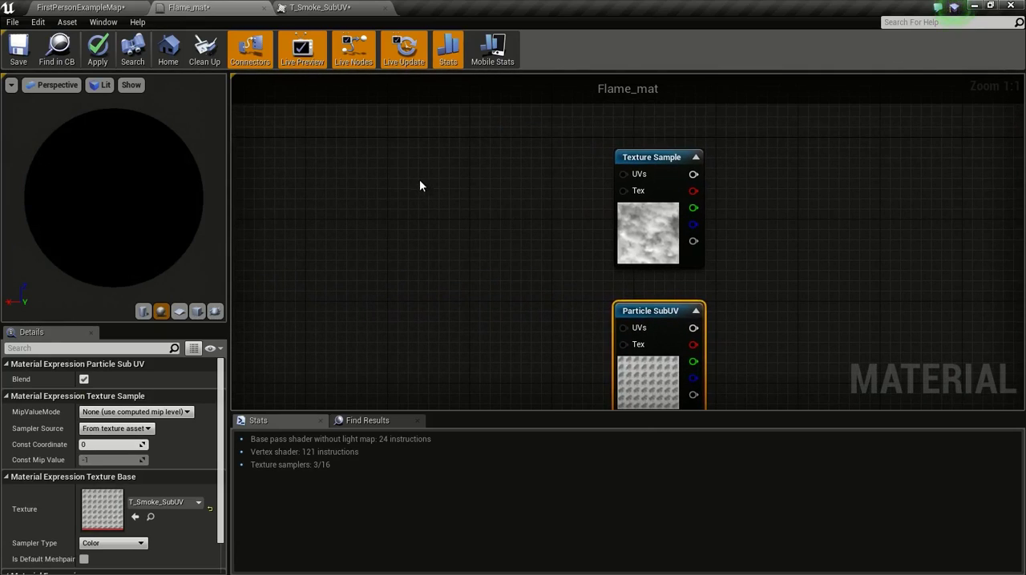
Step: Add a TexCoord node with U and V tiling of 8 and connect it to the Texture Sample's UVs
click(341, 175)
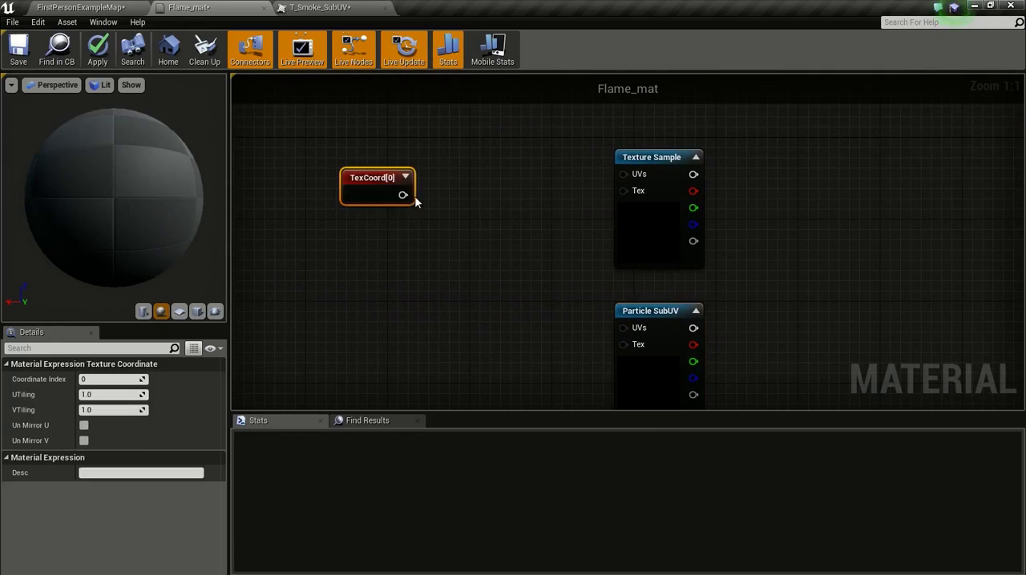
click(94, 394)
text(8)
key(Tab)
text(8)
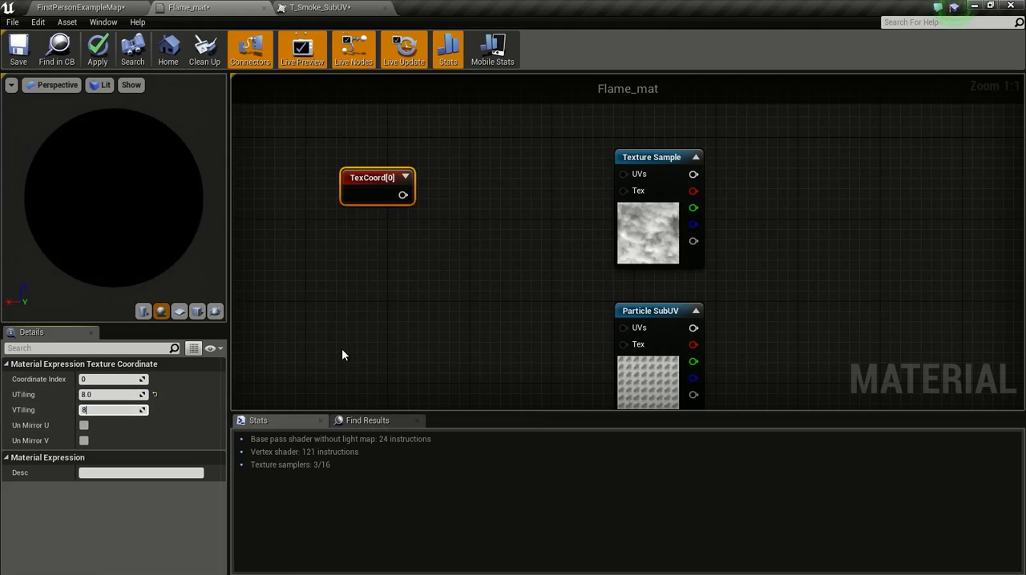
drag(403, 195, 624, 174)
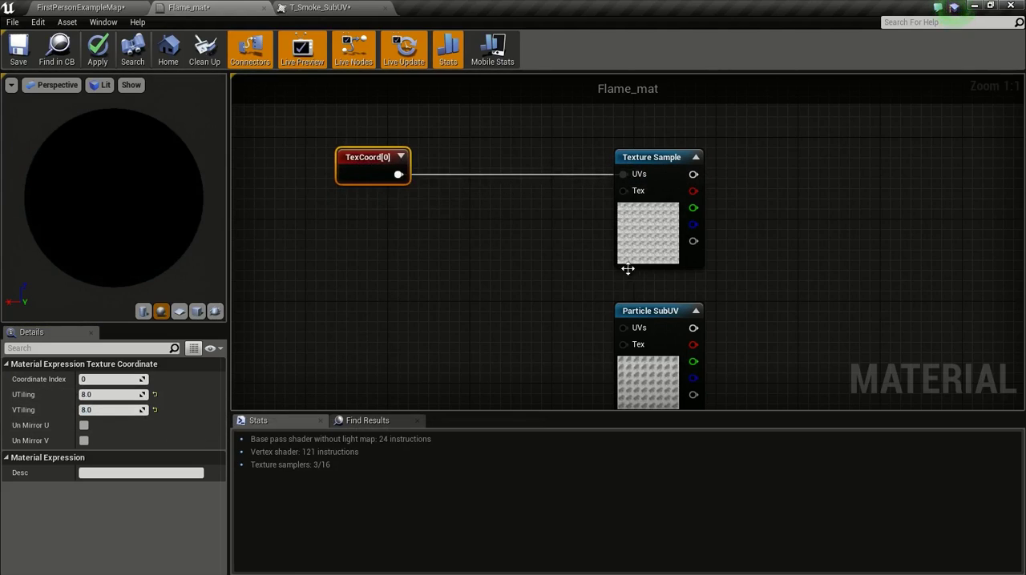
Step: Create an Add node, feed the Texture Sample's RGB output into its A input, and tidy the surrounding nodes
right_drag(715, 274, 540, 259)
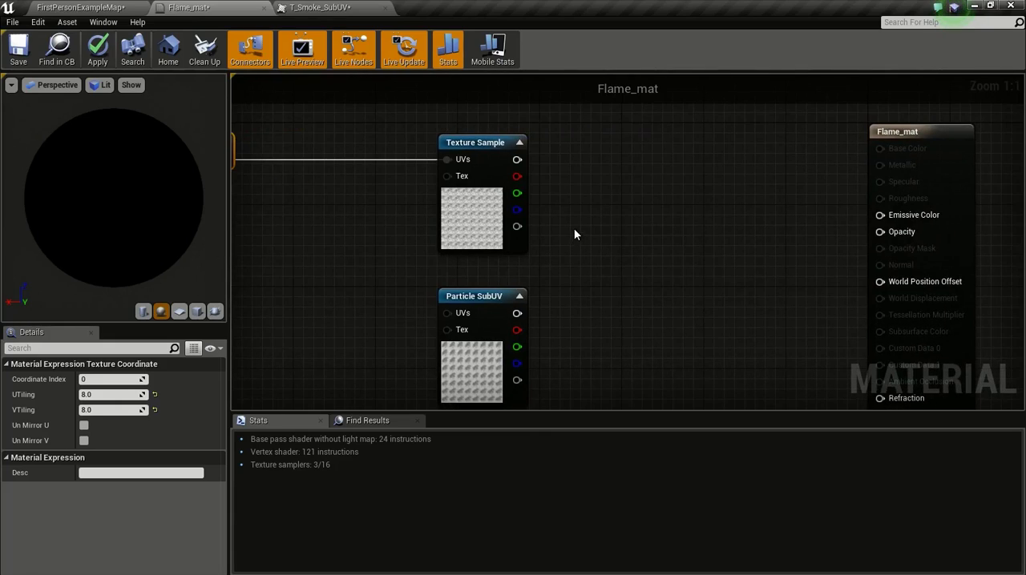
click(566, 234)
drag(497, 301, 320, 311)
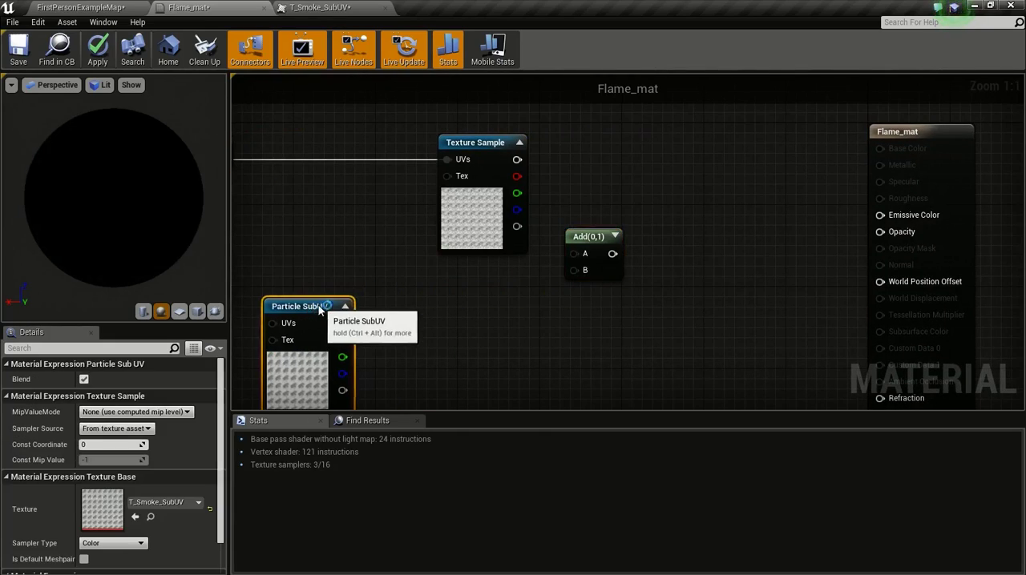
drag(497, 145, 315, 125)
right_drag(384, 161, 478, 183)
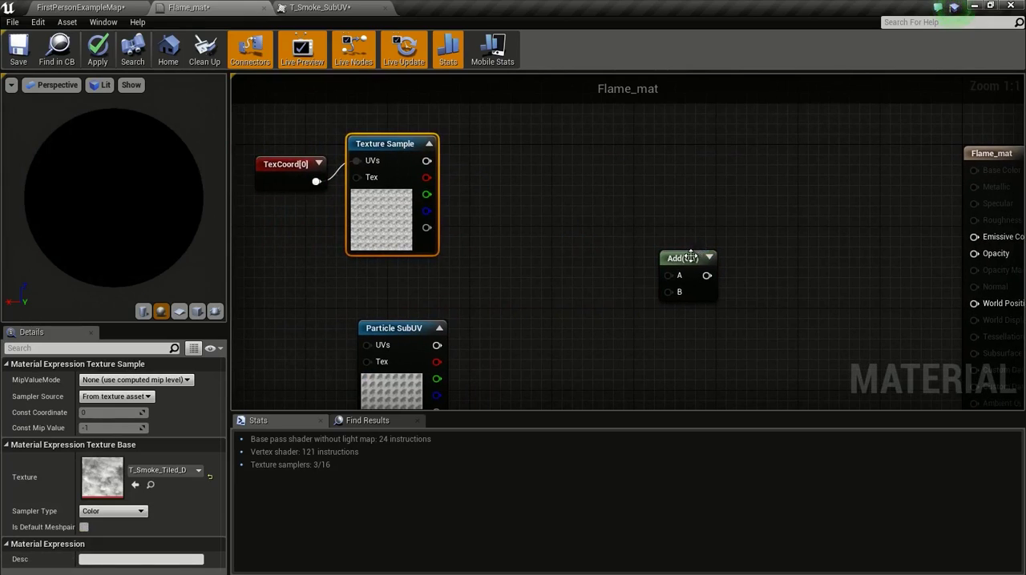
drag(691, 256, 564, 193)
drag(487, 193, 542, 212)
right_drag(344, 178, 446, 165)
drag(386, 157, 314, 136)
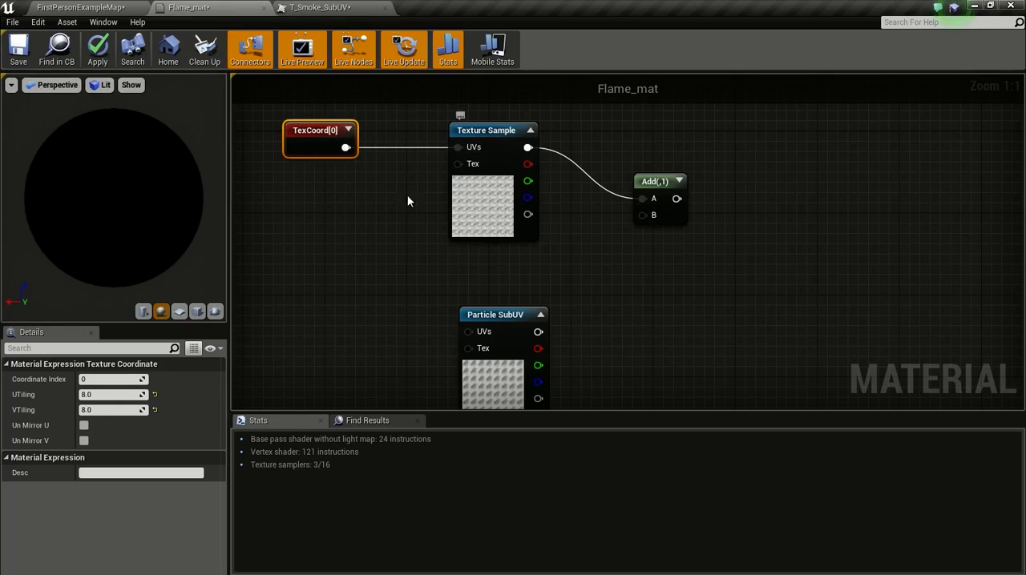
Step: Connect the Particle SubUV node's RGB output to the Add node's B input
right_drag(594, 289, 558, 225)
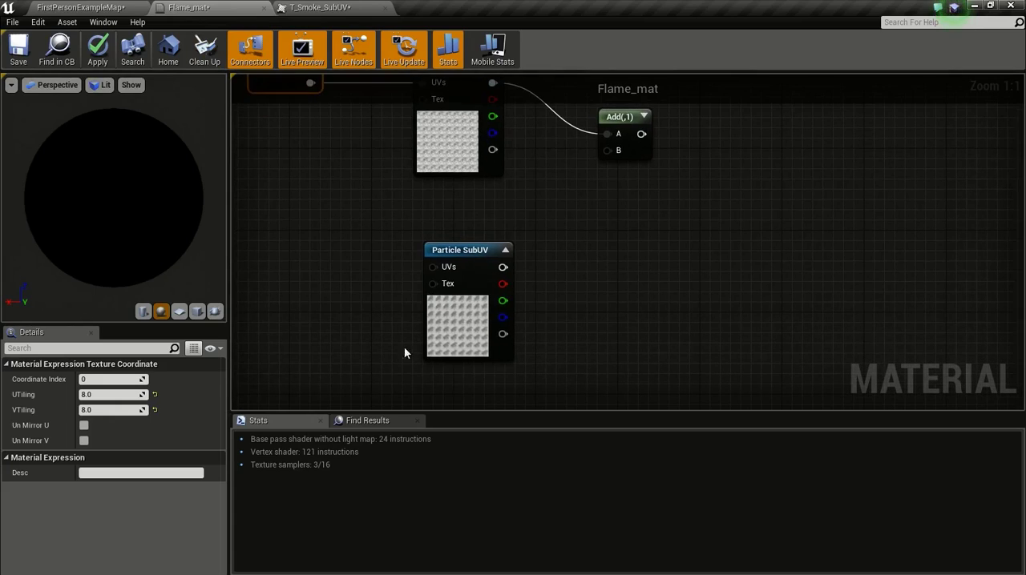
right_drag(588, 314, 635, 343)
drag(553, 284, 667, 191)
Step: Add a Multiply node after the Add node and connect the Add output to its A input
right_drag(732, 206, 625, 273)
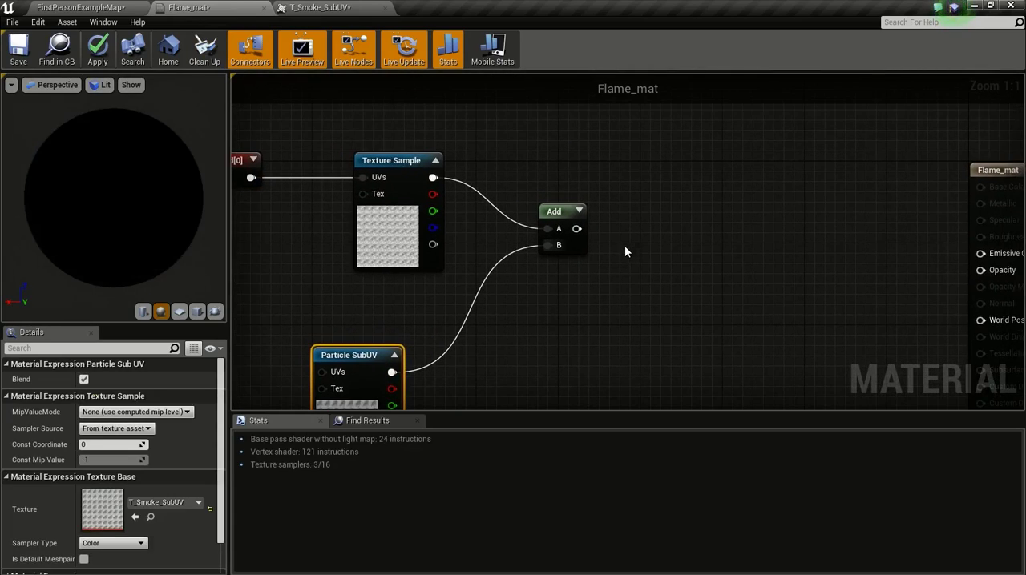
click(655, 196)
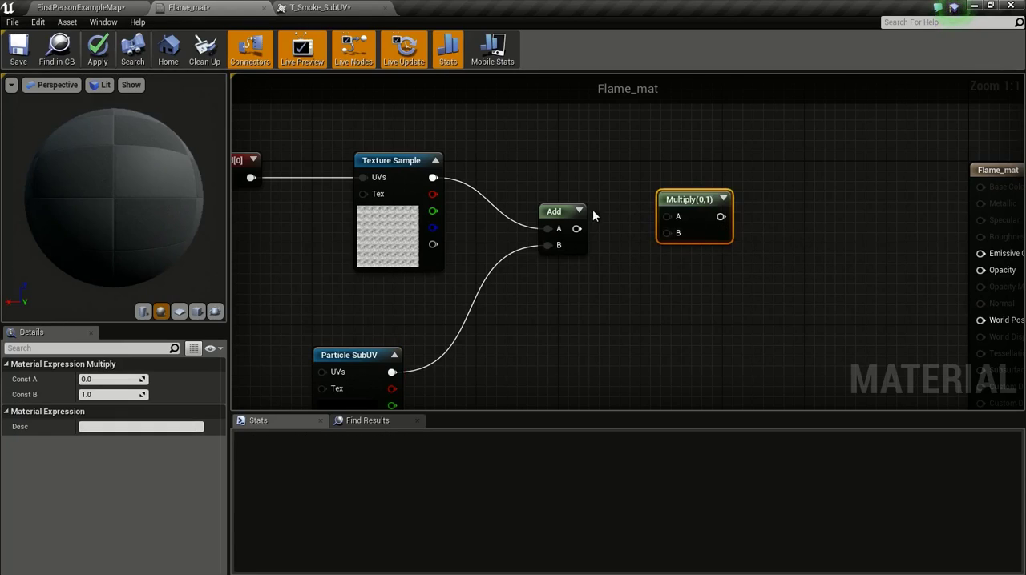
drag(576, 229, 700, 219)
right_drag(762, 227, 610, 213)
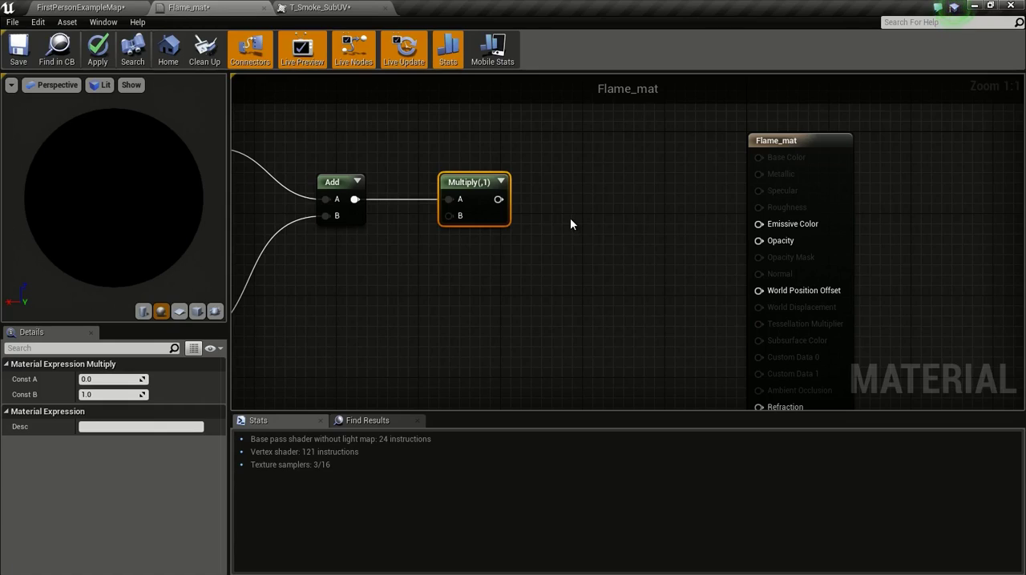
Step: Add a BlackBody node between Multiply and the material output and connect it to Emissive Color
right_click(531, 242)
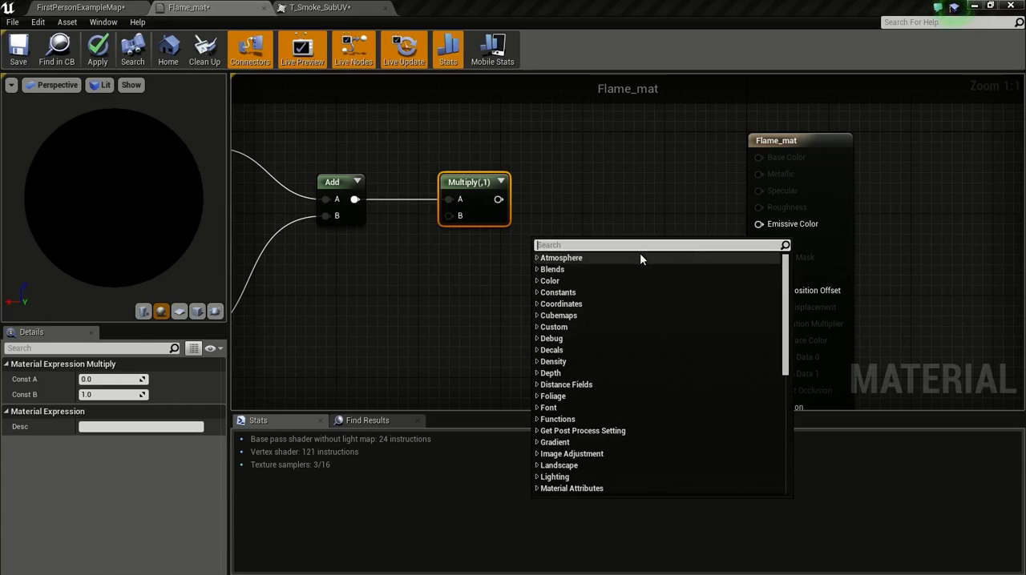
text(black)
key(Return)
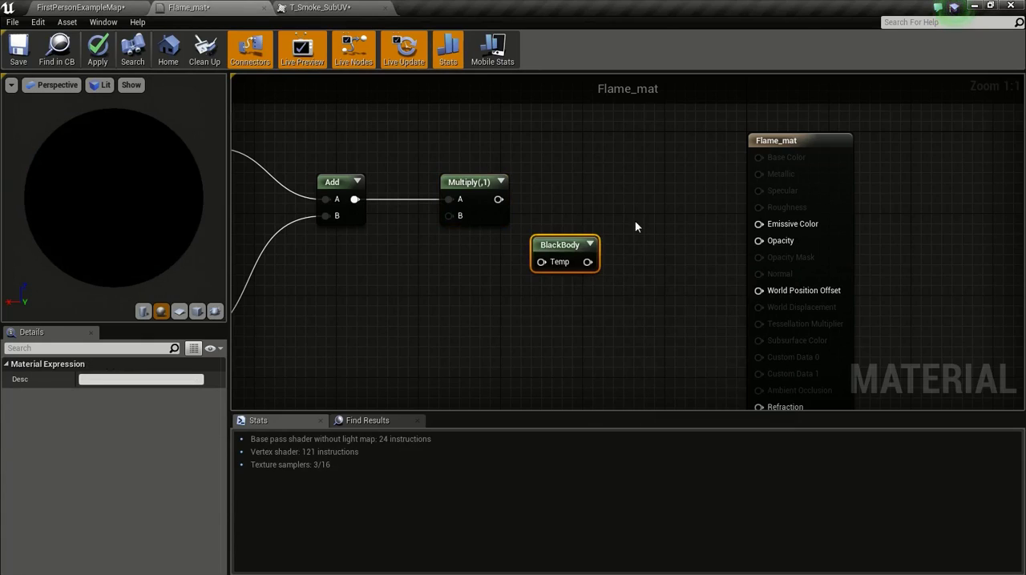
drag(545, 242, 768, 230)
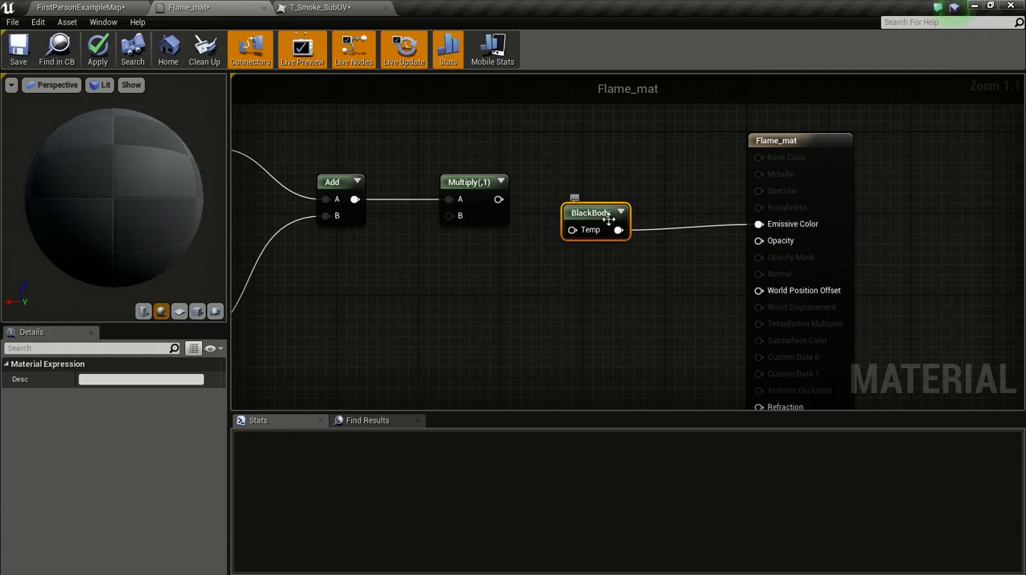
drag(593, 213, 623, 244)
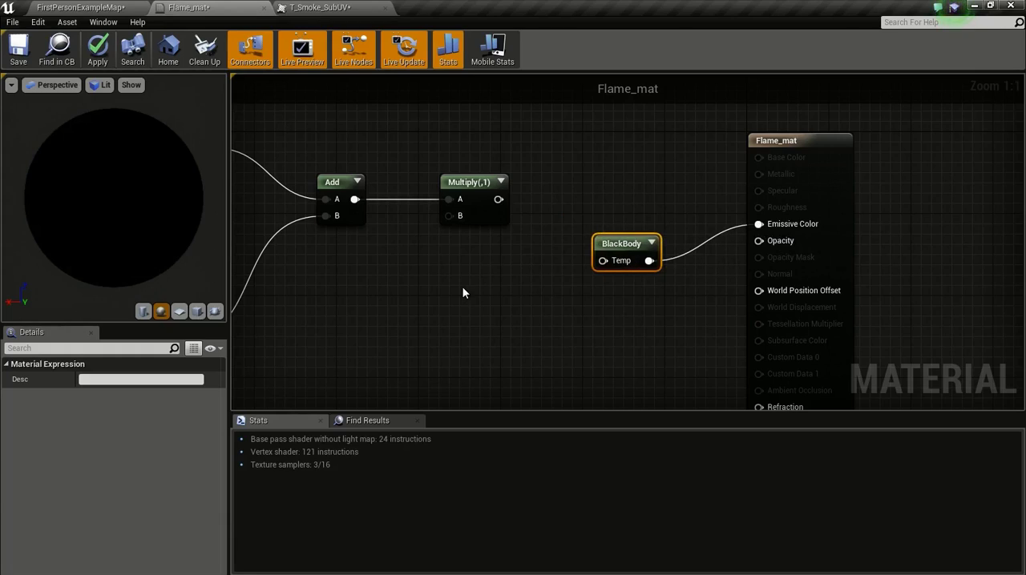
Step: Create a Constant node, connect it to BlackBody's Temp input, and set its value to 1000
click(440, 298)
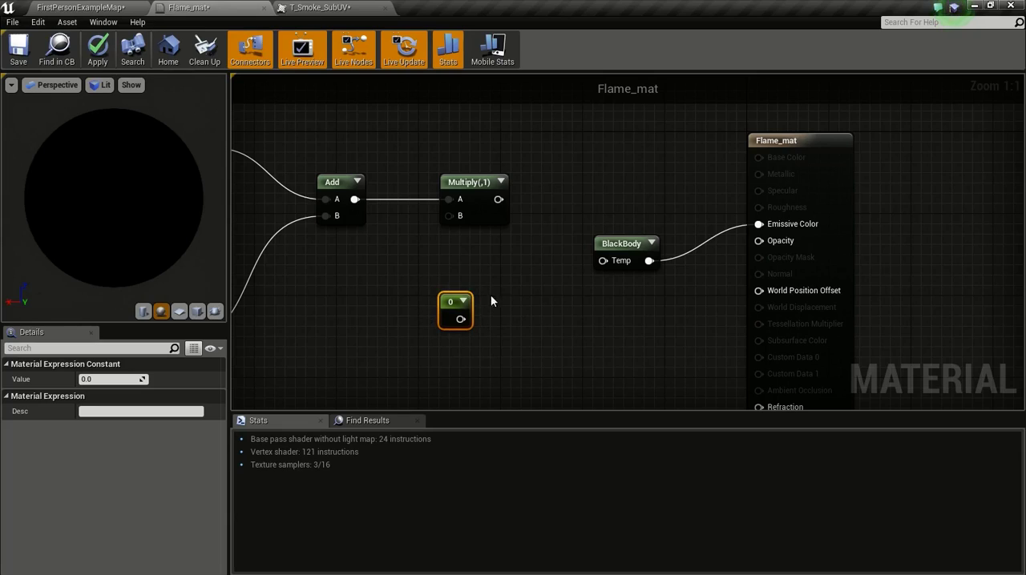
drag(460, 319, 603, 262)
click(116, 379)
text(1000)
key(Return)
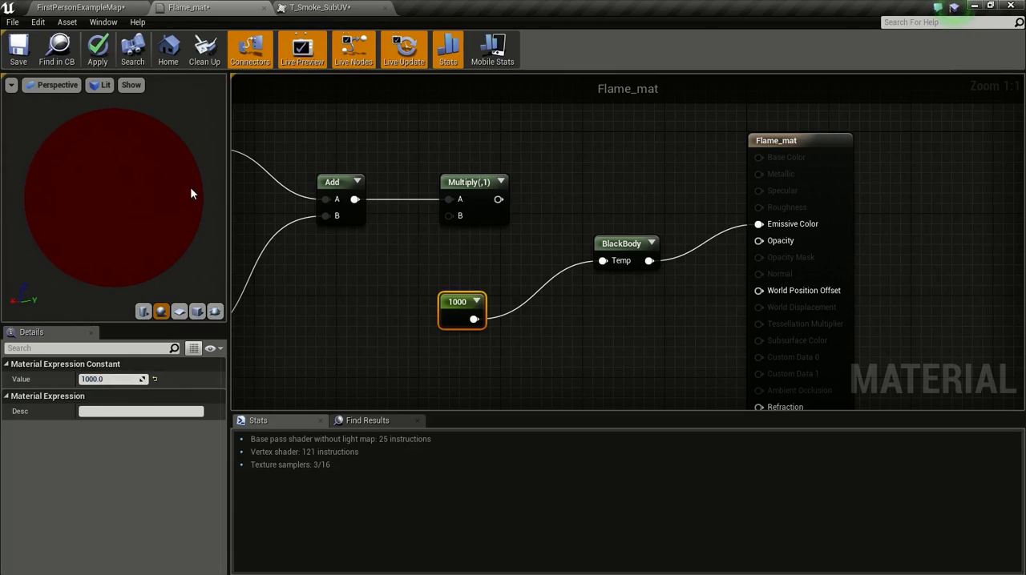
Step: Try the Temp constant at 5000 and 10000, and delete the Constant node
click(97, 379)
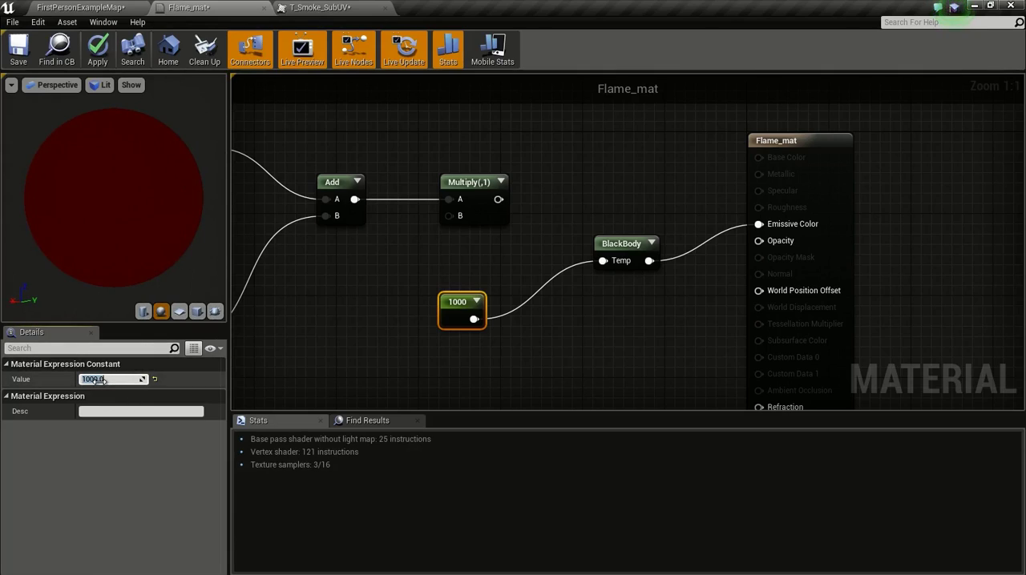
text(5000)
key(Return)
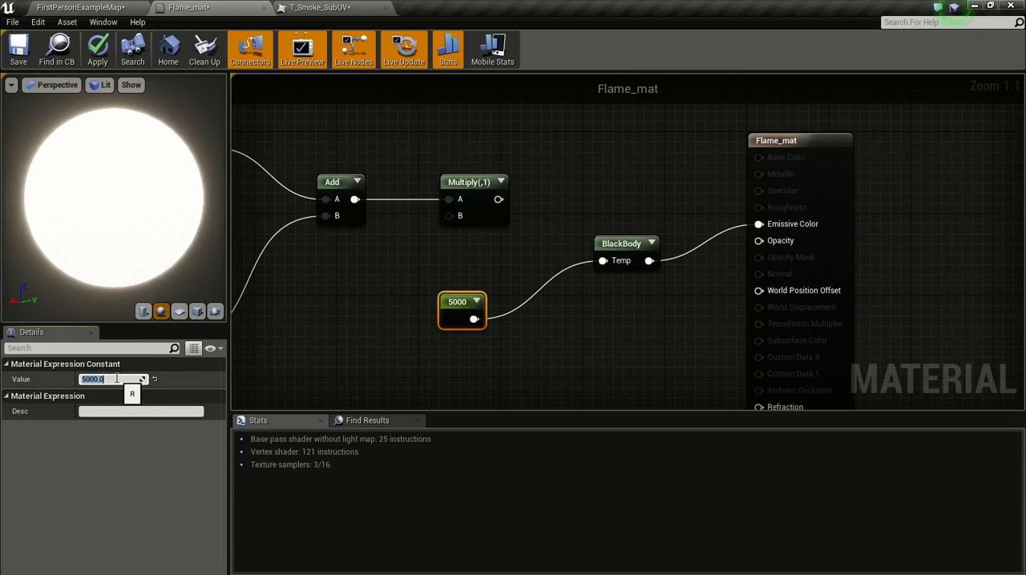
text(10000)
key(Return)
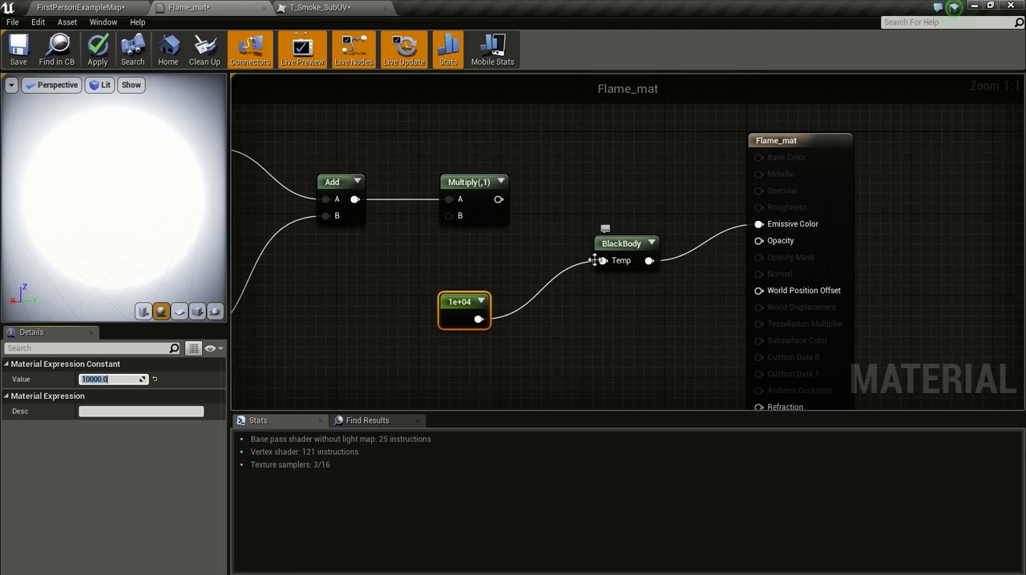
alt+click(479, 319)
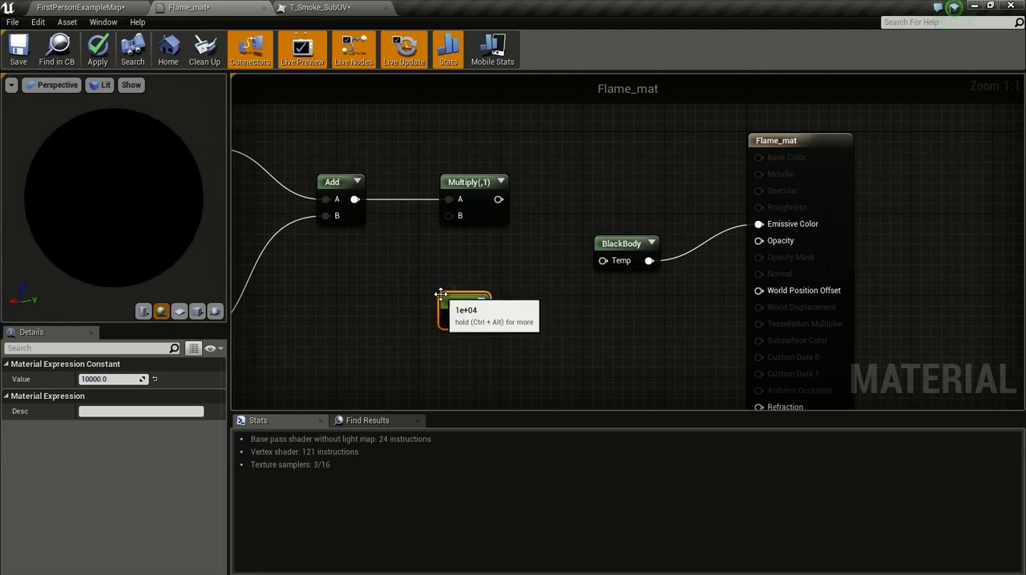
key(Delete)
Step: Connect the Multiply output to BlackBody's Temp input and align BlackBody in line with Multiply
drag(621, 243, 580, 203)
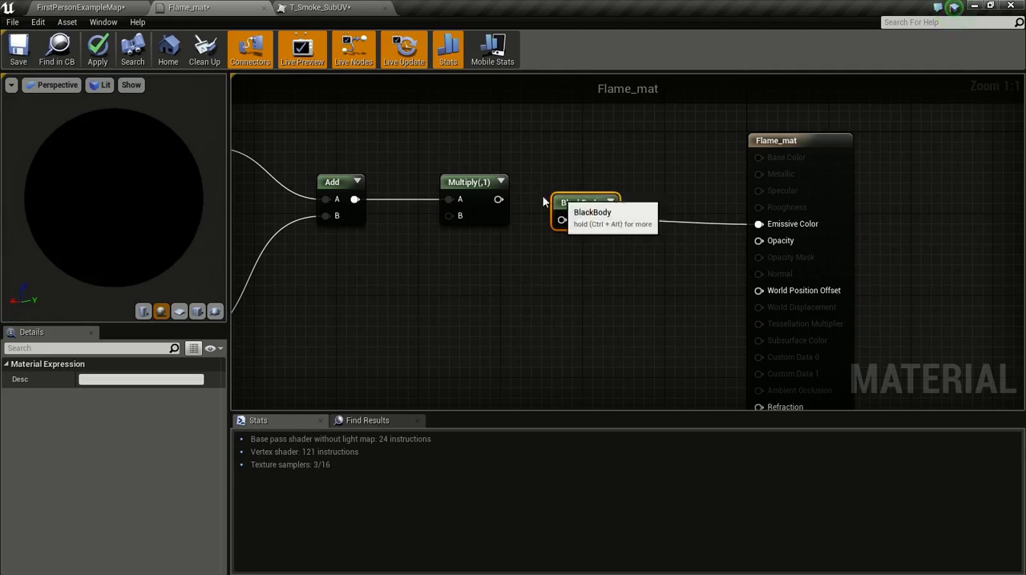
drag(498, 200, 580, 183)
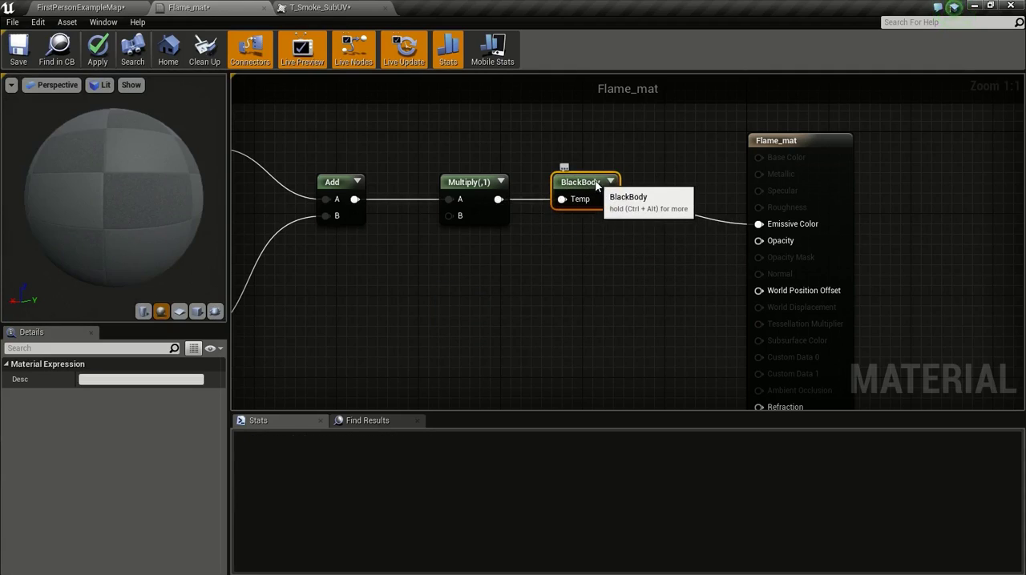
right_drag(590, 254, 670, 246)
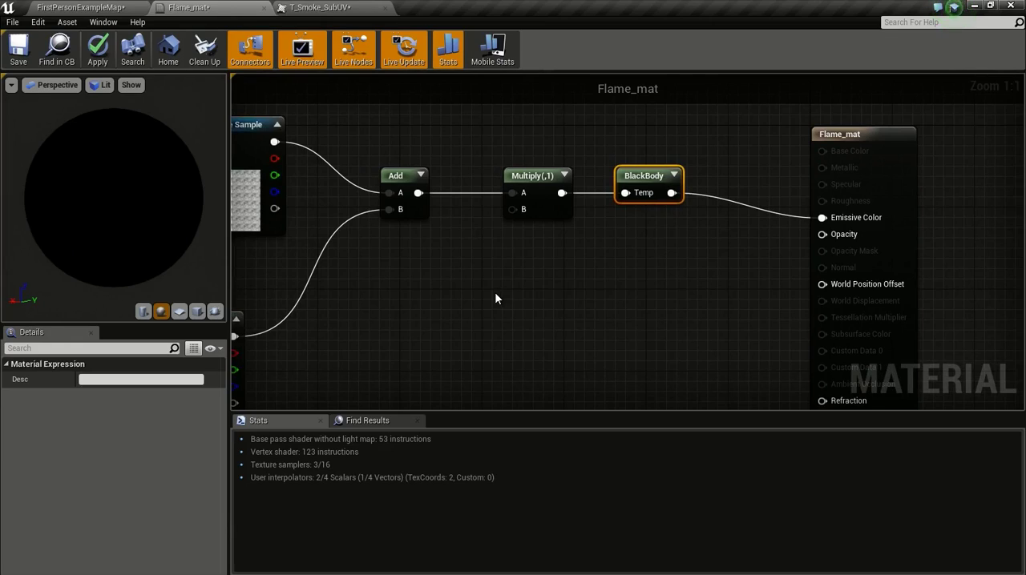
Step: Add a Particle Color node and place it below the Add and Multiply nodes
right_drag(506, 304, 528, 278)
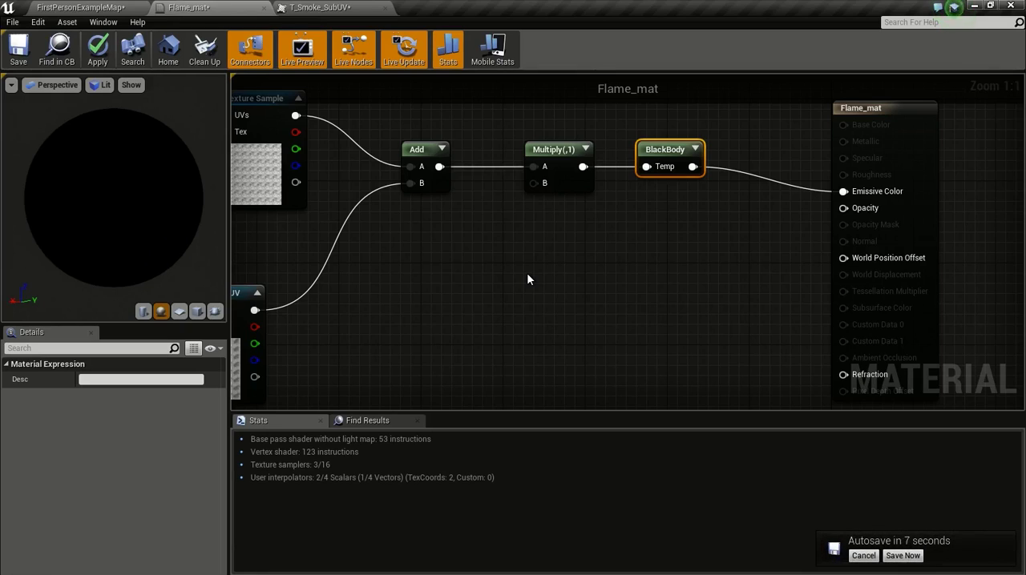
right_drag(527, 279, 497, 217)
right_click(489, 171)
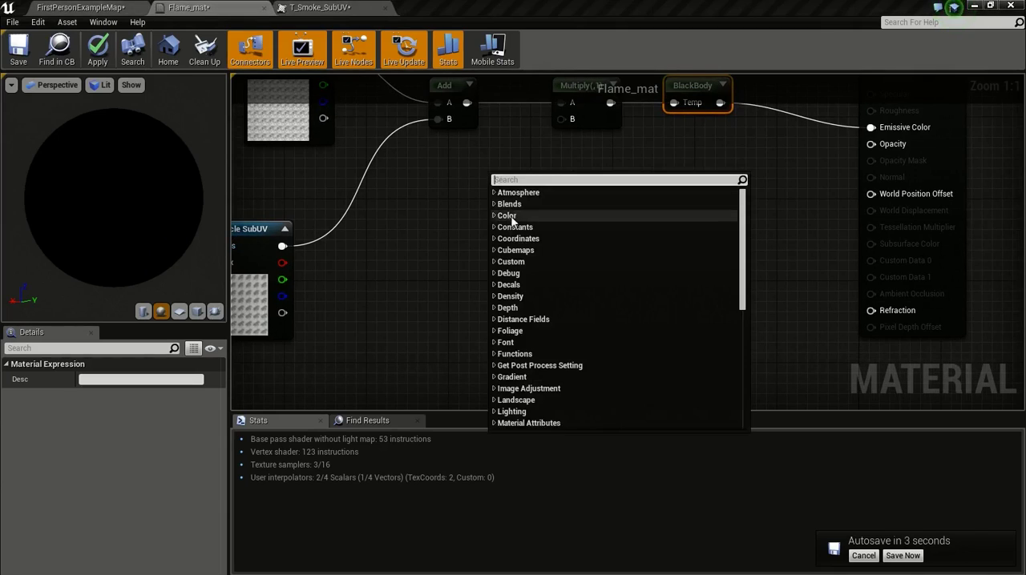
right_drag(423, 220, 425, 218)
right_click(527, 207)
text(parrticl)
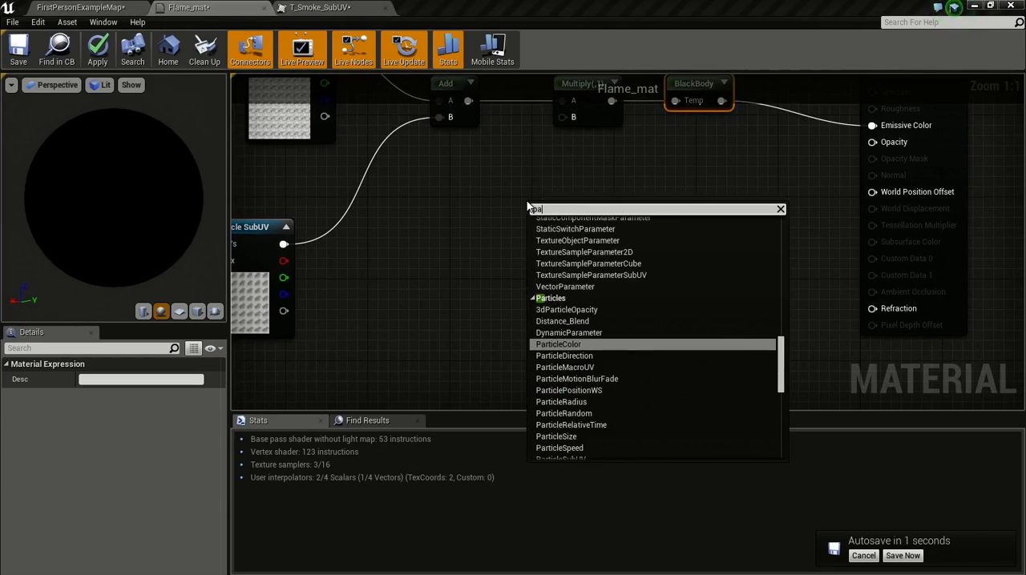
key(BackSpace)
key(BackSpace)
key(BackSpace)
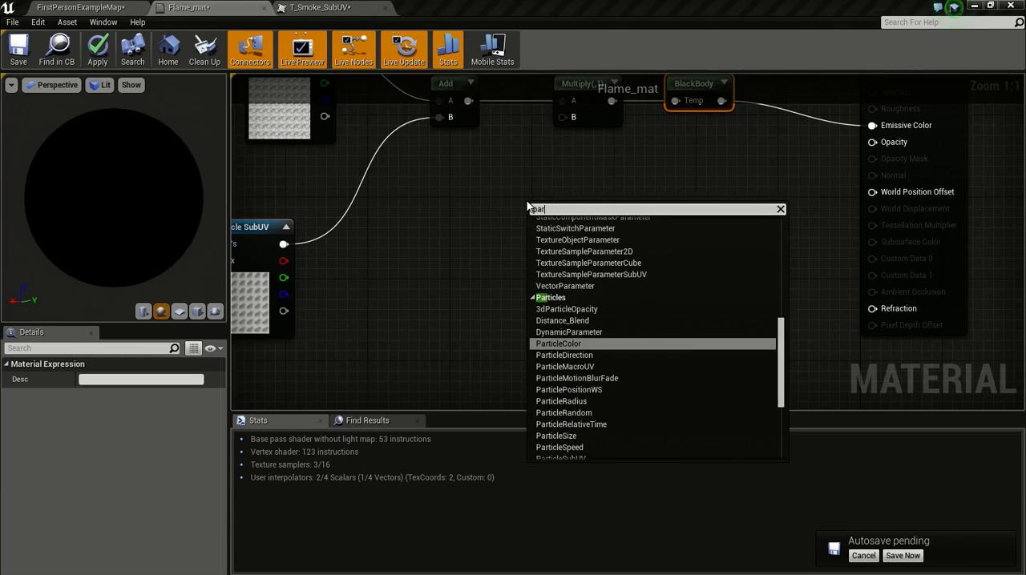
text(rticle)
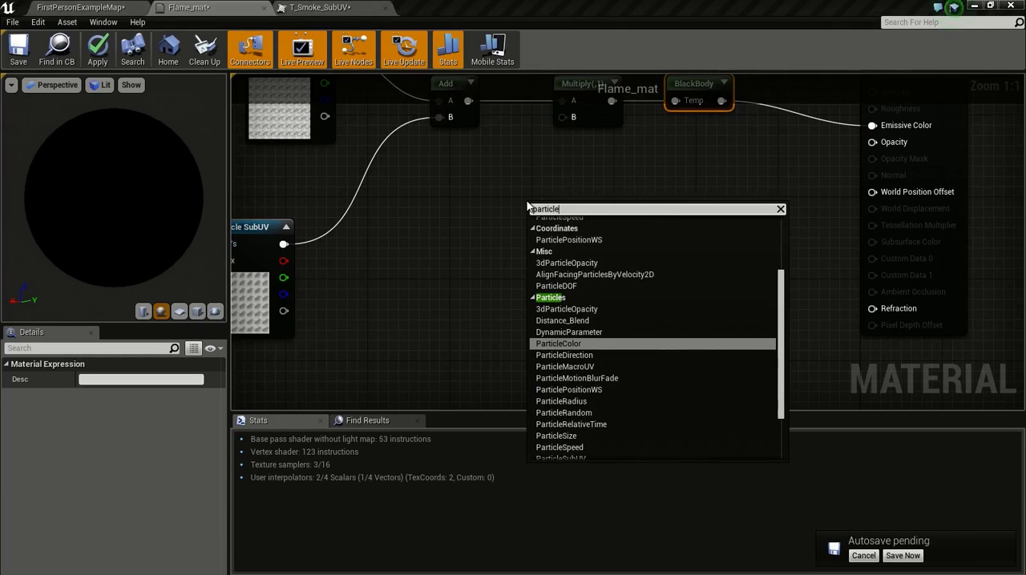
key(Return)
drag(529, 205, 502, 194)
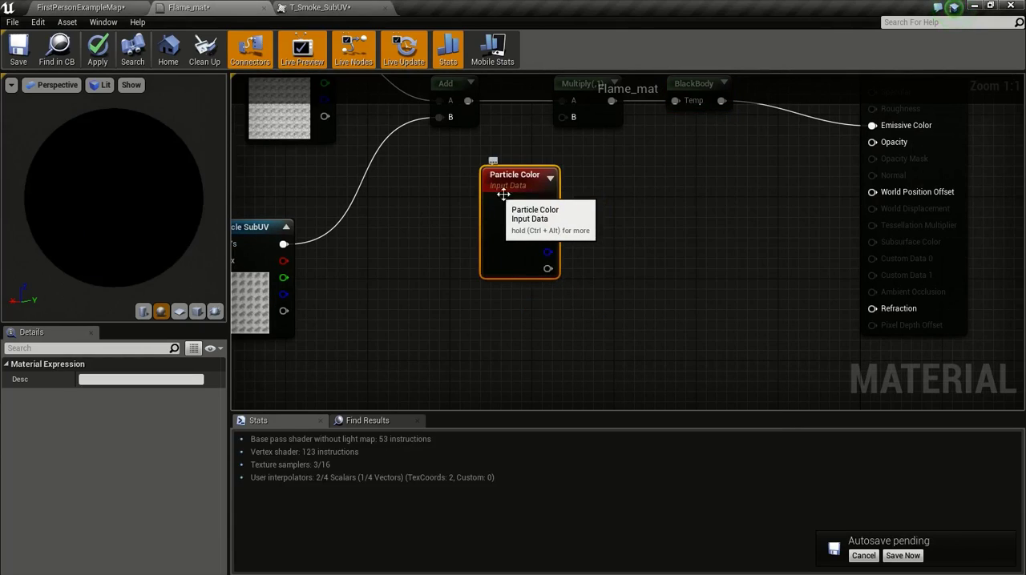
Step: Add a Dynamic Parameter node and place it directly beneath Particle Color
right_click(582, 274)
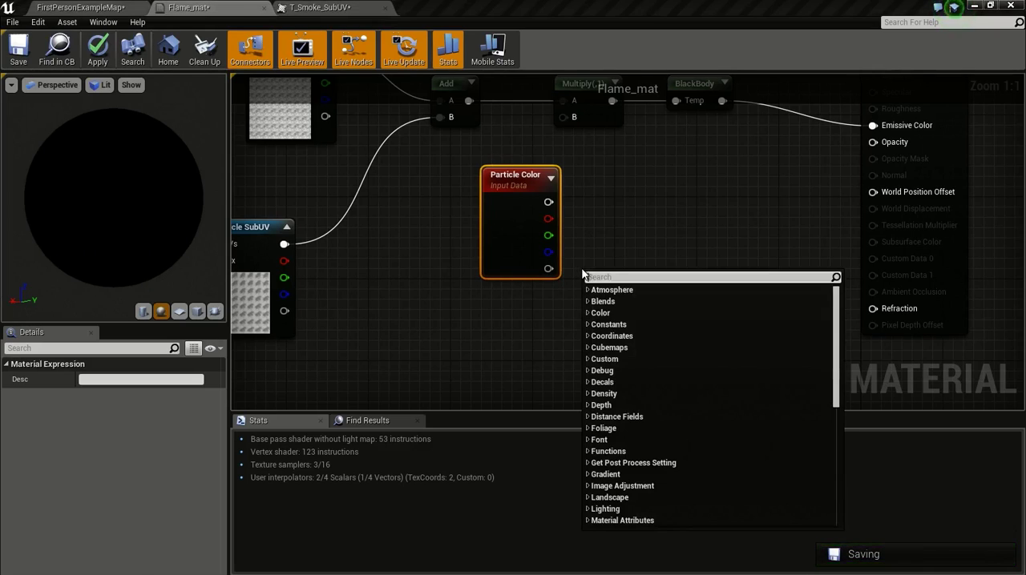
text(dy)
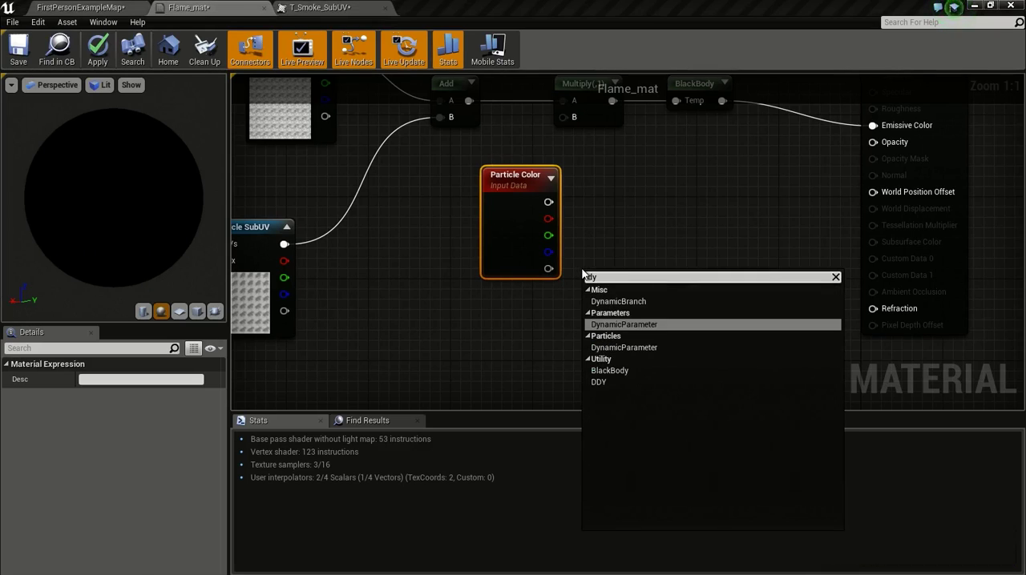
key(Return)
drag(591, 276, 508, 311)
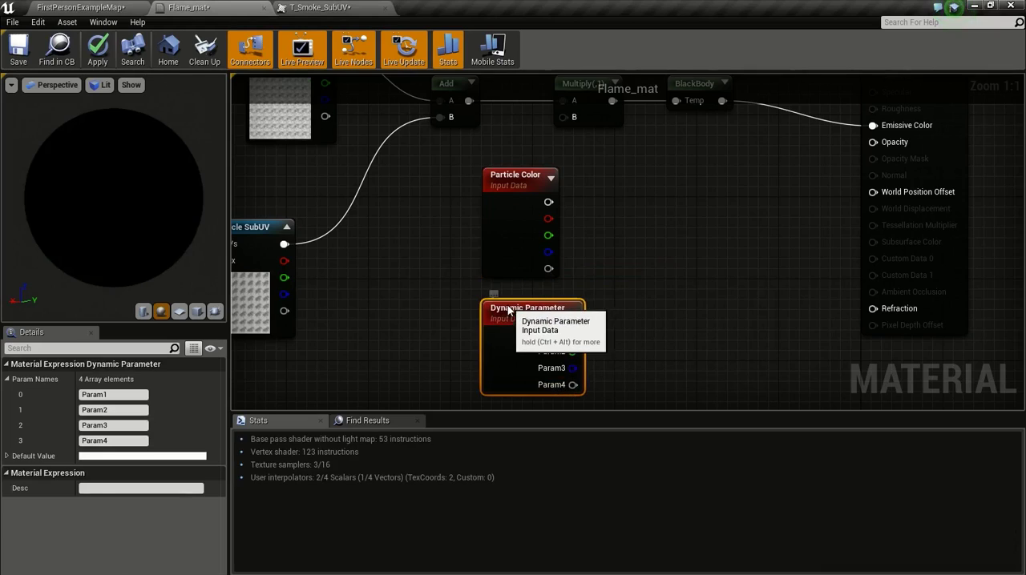
right_drag(557, 284, 572, 243)
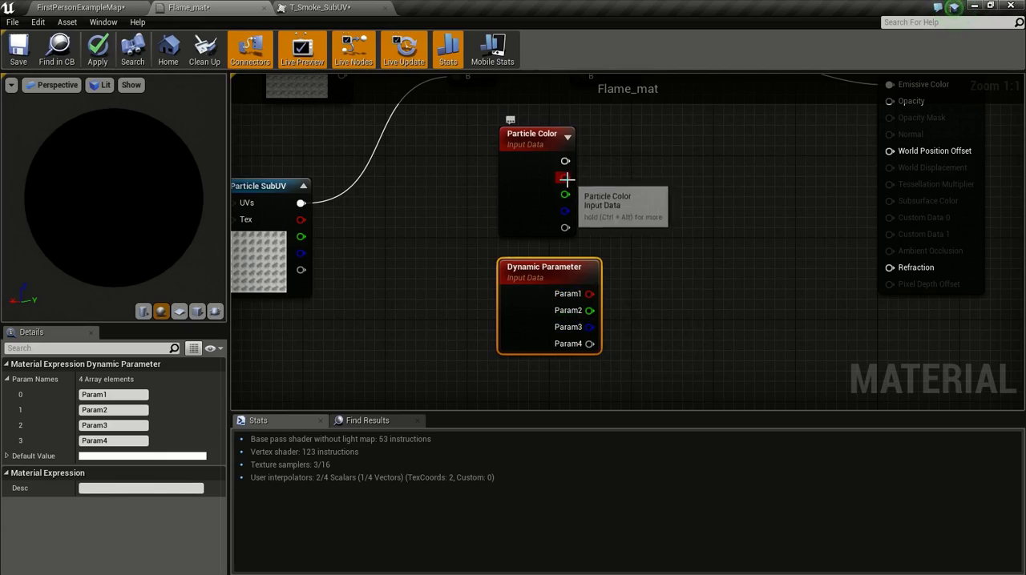
drag(566, 180, 636, 154)
drag(566, 210, 629, 177)
click(603, 207)
drag(565, 228, 651, 161)
click(562, 224)
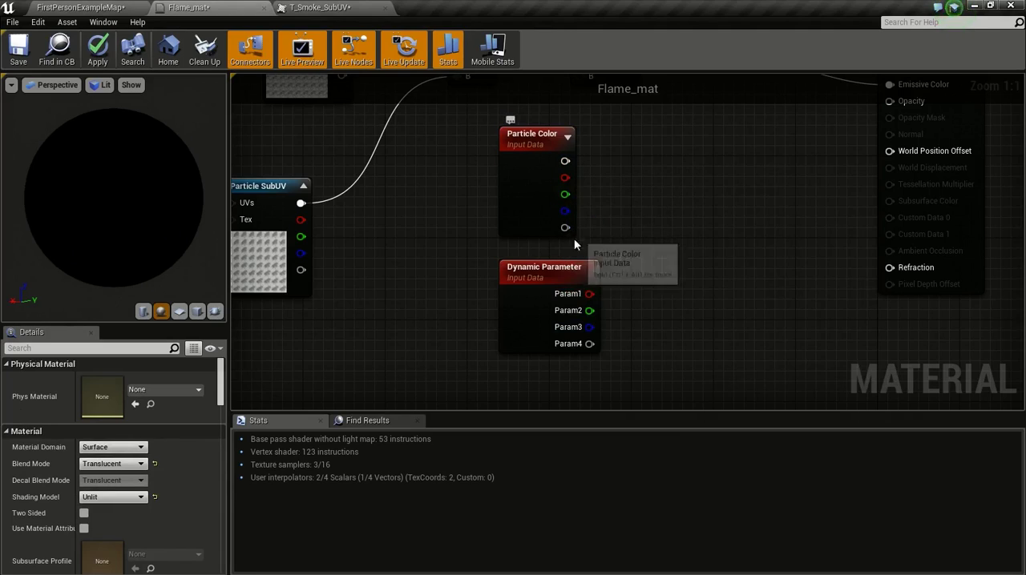
Step: Connect Particle Color's red output to the B input of the Multiply node feeding BlackBody
right_drag(630, 200, 608, 257)
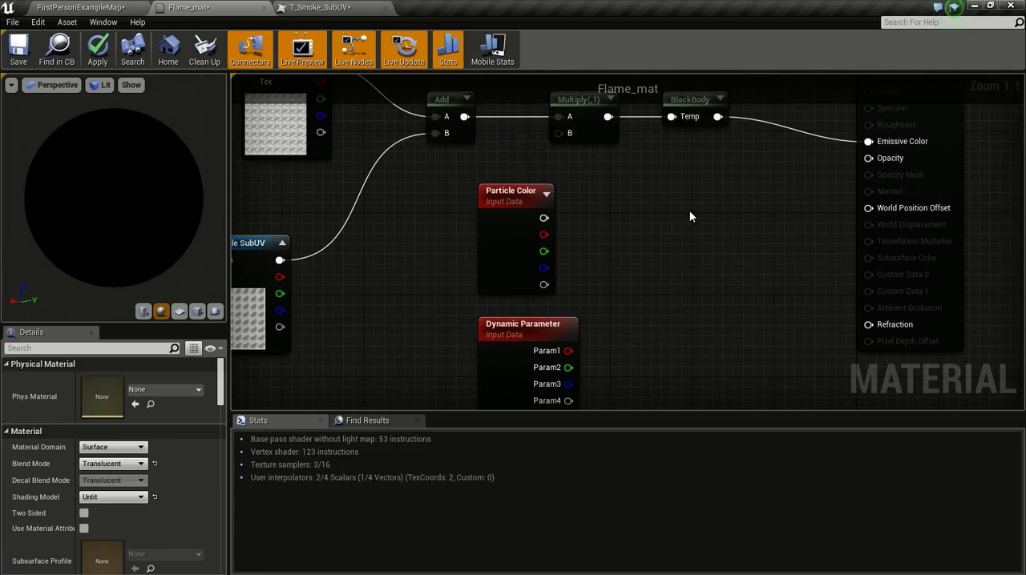
right_drag(573, 229, 622, 225)
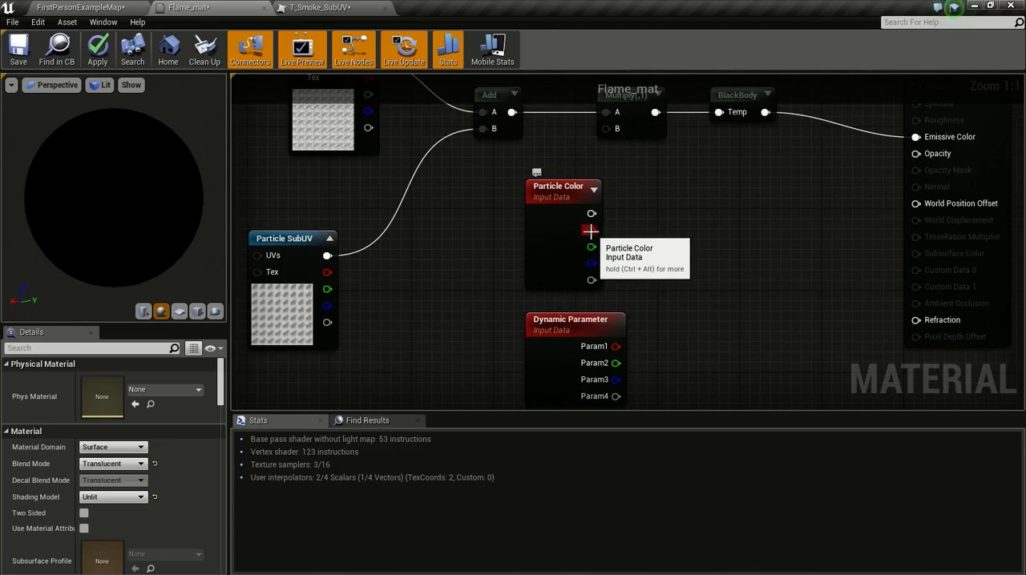
drag(590, 232, 610, 129)
right_drag(660, 165, 670, 161)
Step: Delete the Dynamic Parameter node and move Particle Color closer to the Particle SubUV node
click(599, 319)
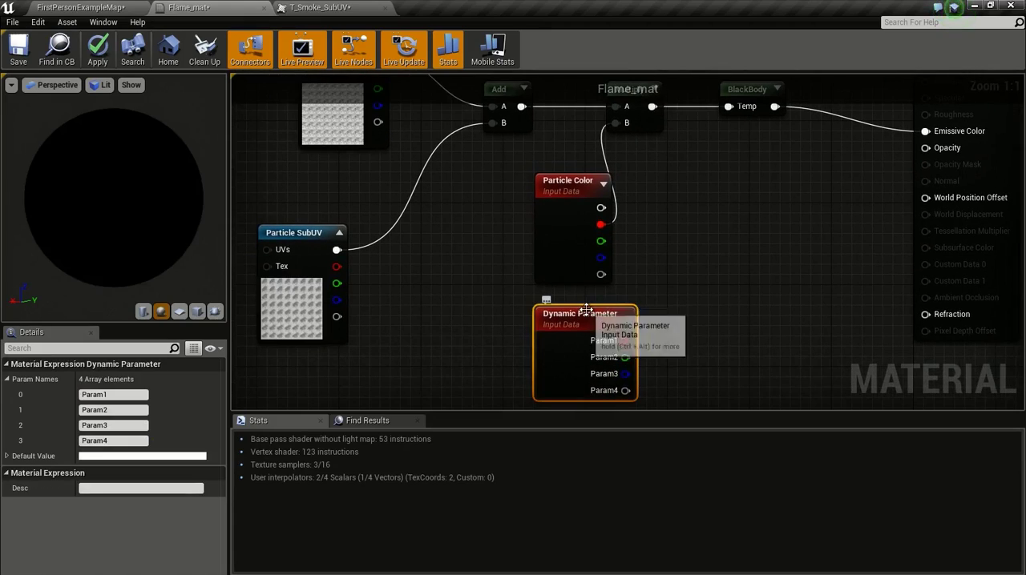
key(Delete)
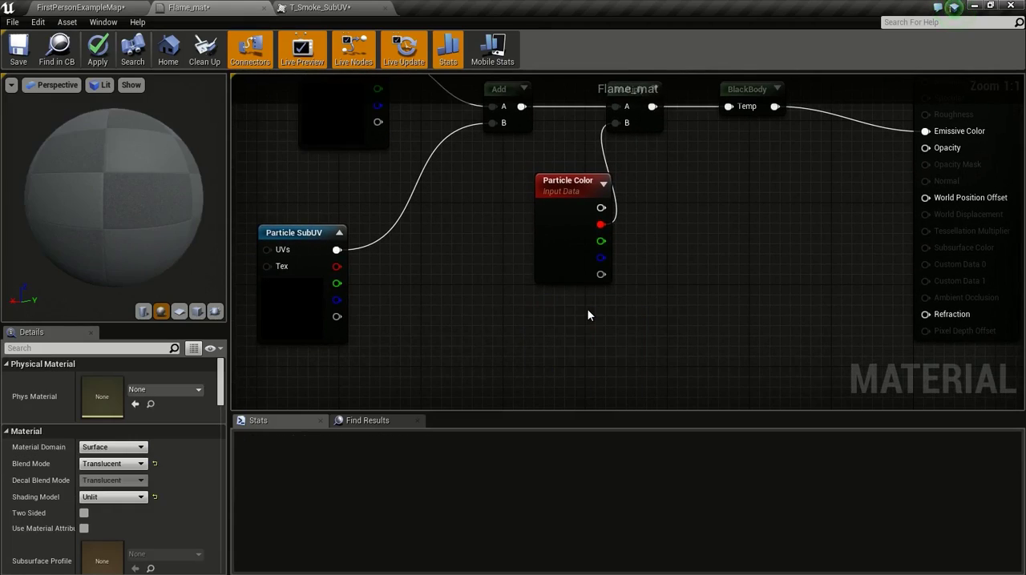
drag(569, 189, 474, 198)
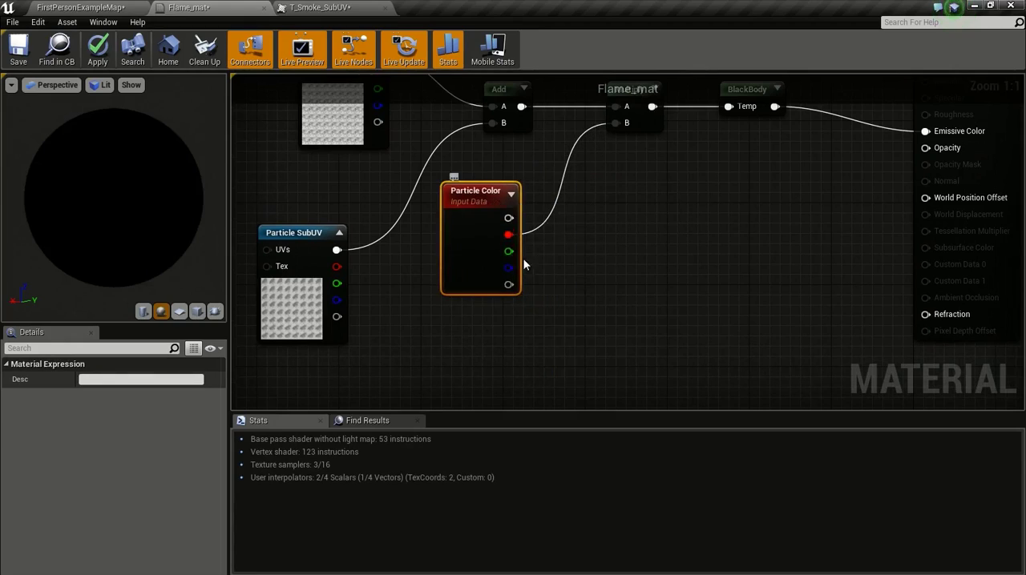
Step: Add a second Multiply node with Particle Color's alpha feeding A and Particle SubUV's alpha feeding B
right_drag(525, 261, 551, 233)
click(595, 286)
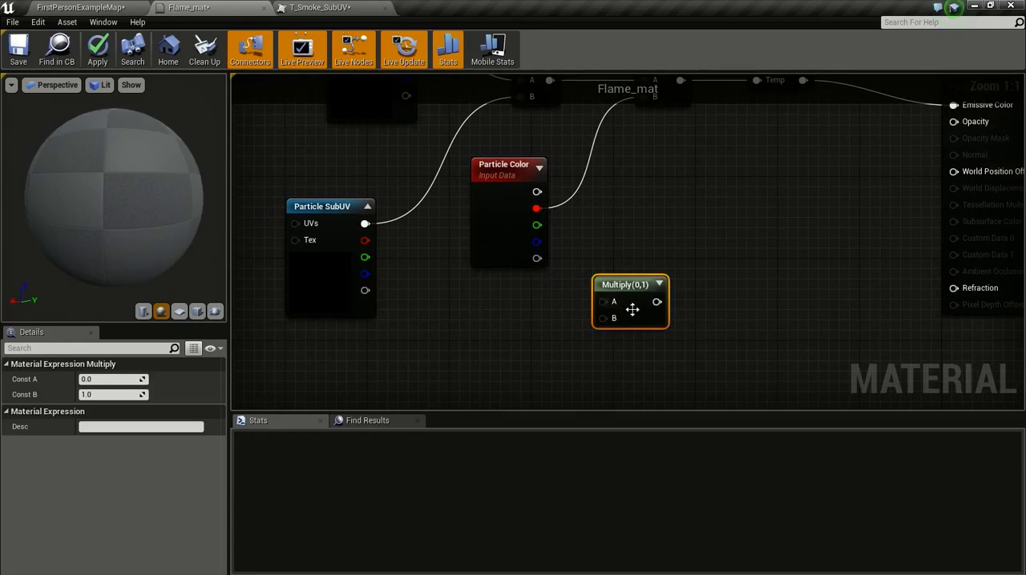
drag(364, 291, 602, 318)
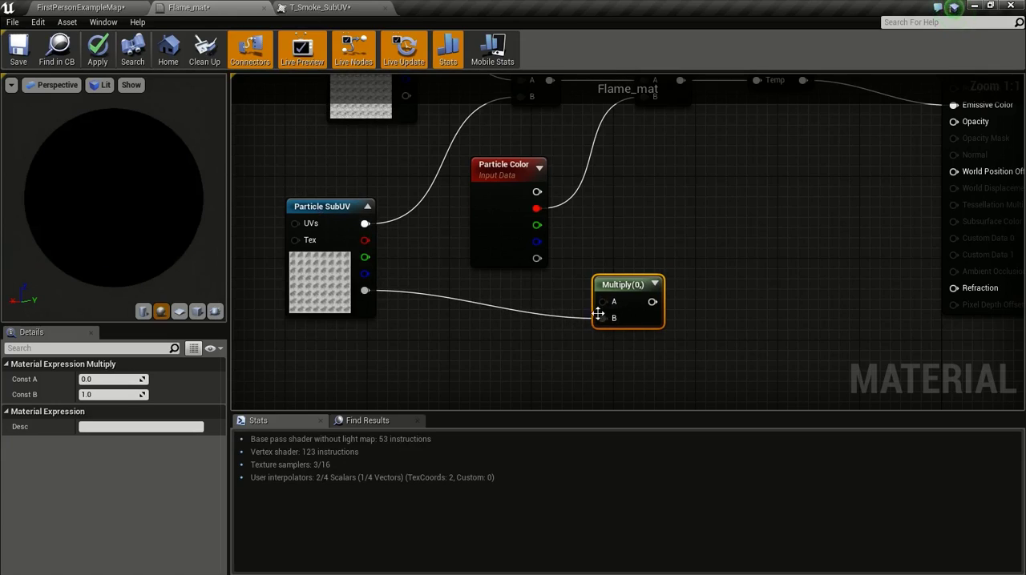
drag(537, 258, 599, 300)
Step: Connect the second Multiply node's output to the Opacity input of Flame_mat
right_drag(727, 316, 598, 326)
drag(545, 338, 883, 160)
scroll(625, 233, down, 3)
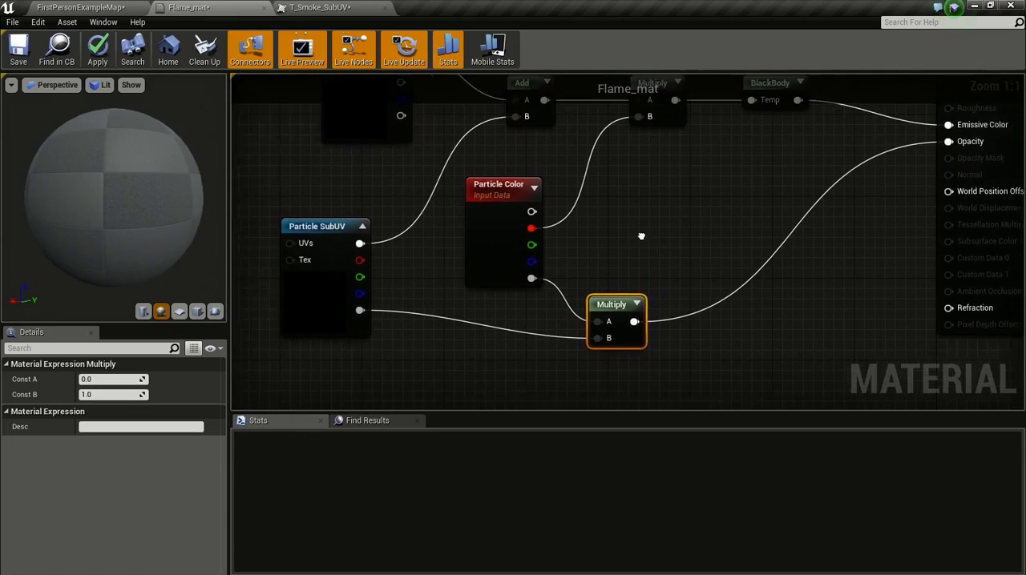
Step: Apply and save the changes to Flame_mat, and close the T_Smoke_SubUV texture editor
drag(114, 196, 141, 203)
click(107, 50)
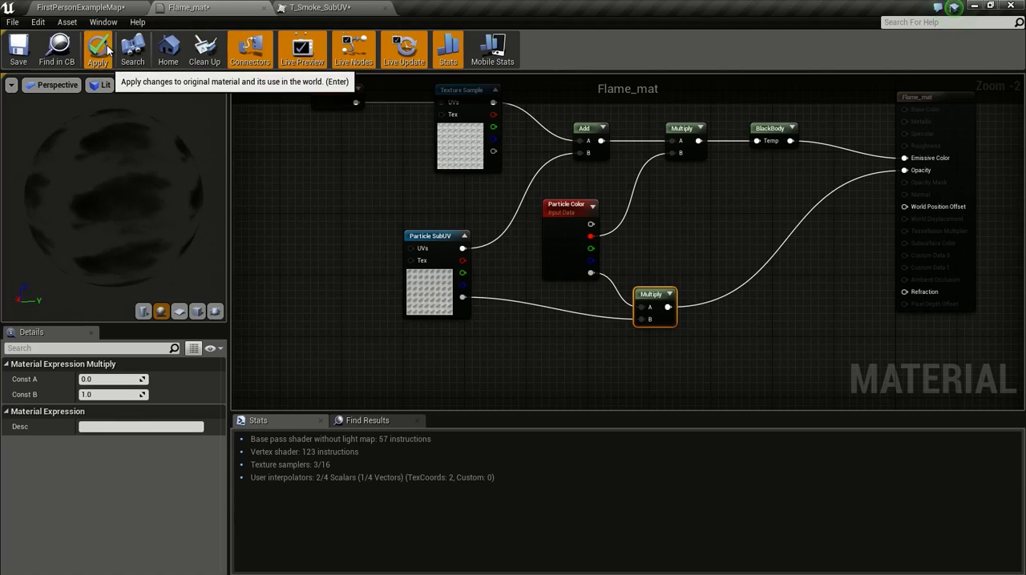
click(17, 50)
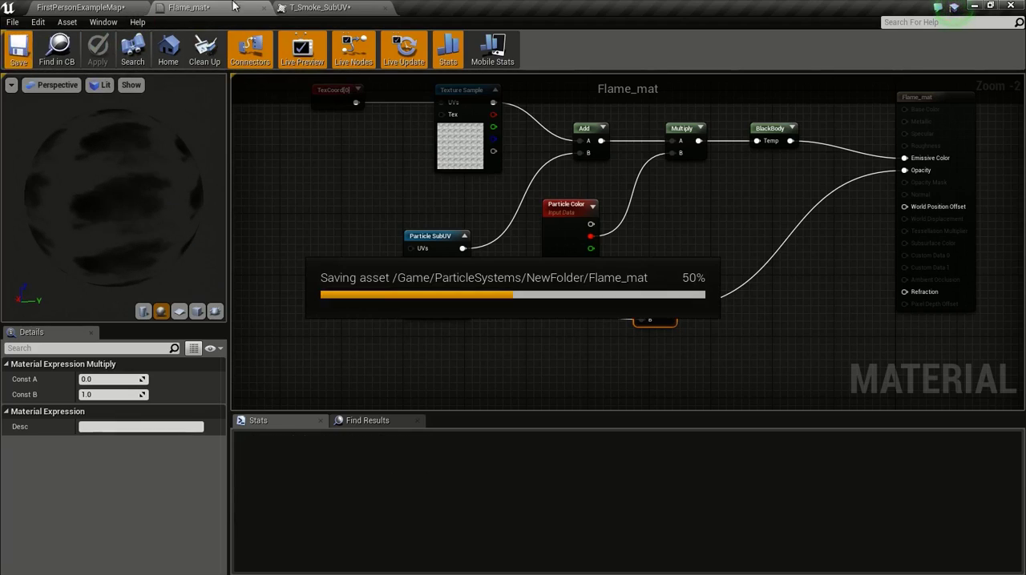
middle_click(345, 5)
scroll(474, 268, down, 4)
right_drag(548, 232, 630, 177)
scroll(545, 240, up, 4)
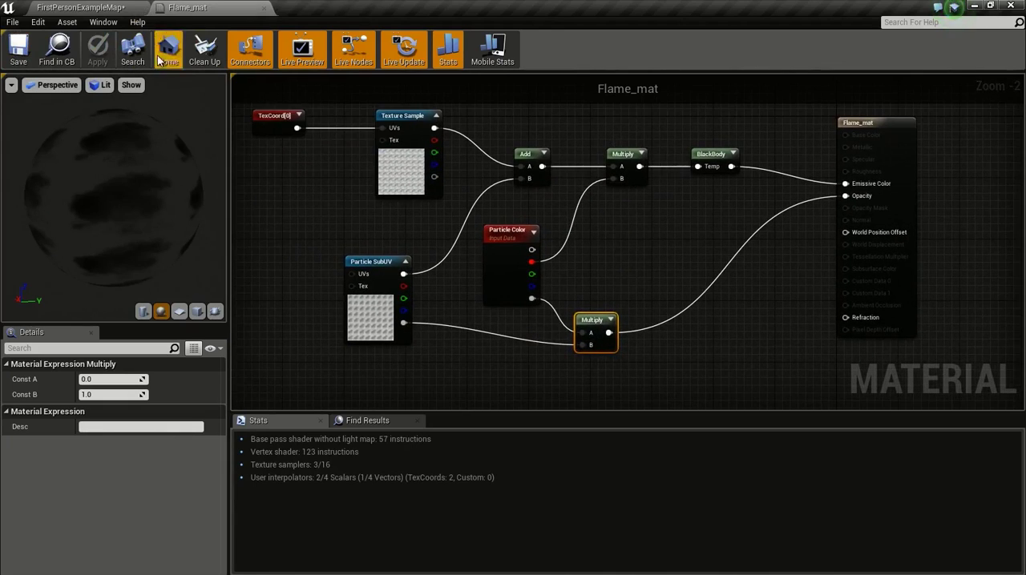
Step: Create a particle system named FlamerThrower in the level's NewFolder content folder and open it for editing
click(112, 6)
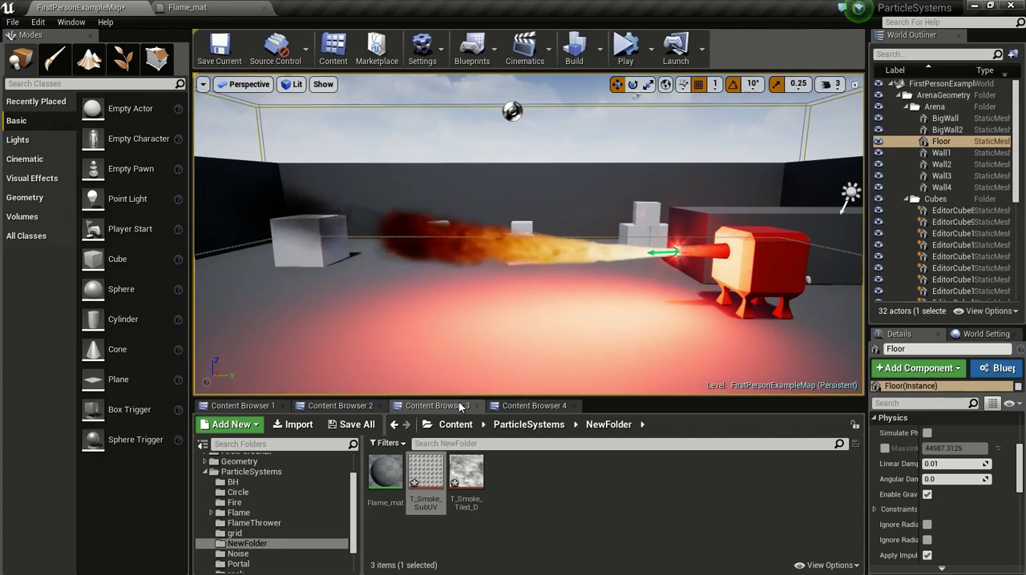
right_click(529, 474)
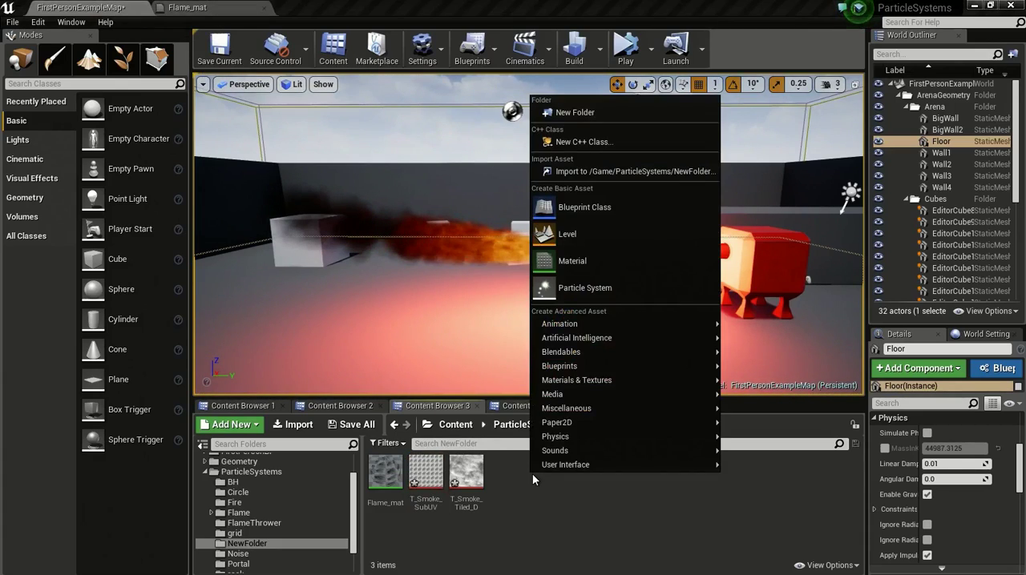
click(593, 289)
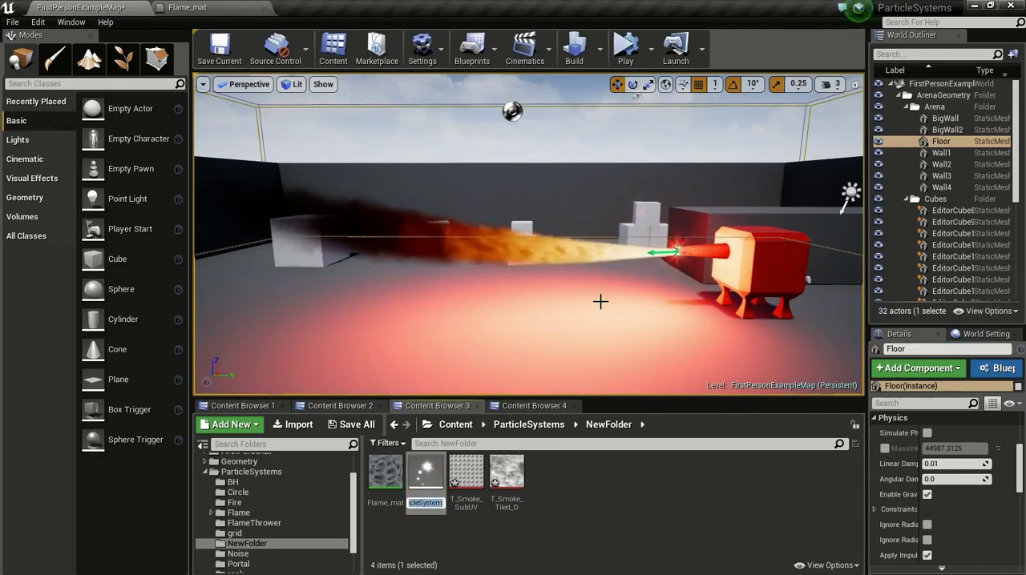
text(Flamer)
text(Thrower)
key(Return)
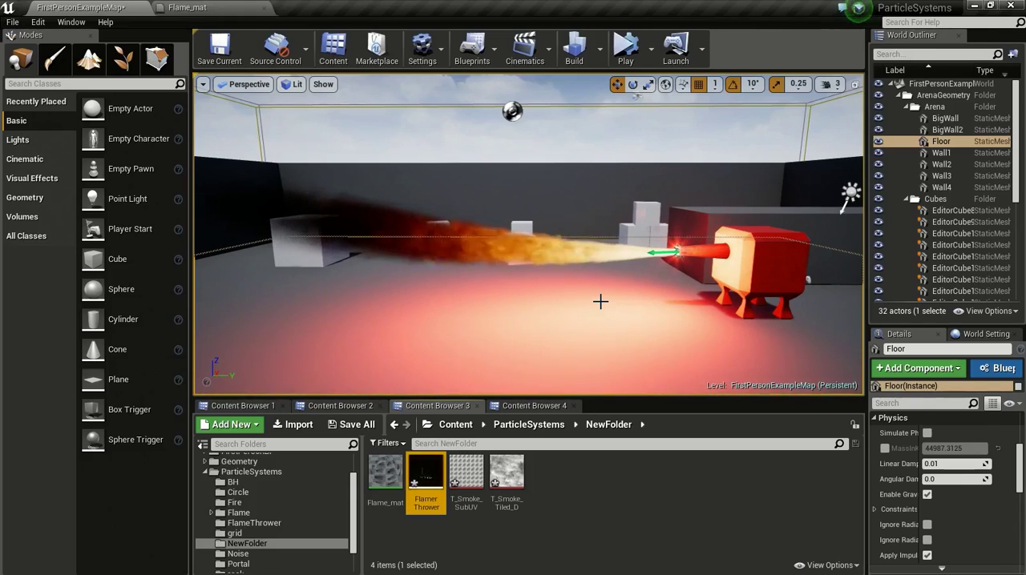
double_click(430, 478)
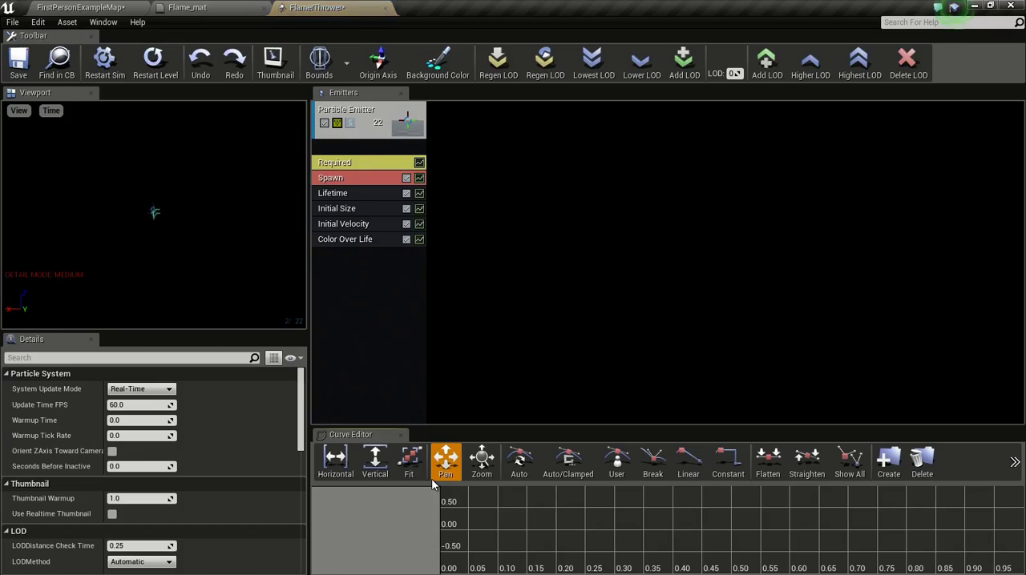
Step: Assign the Flame_mat material to the emitter in its Required module
click(368, 163)
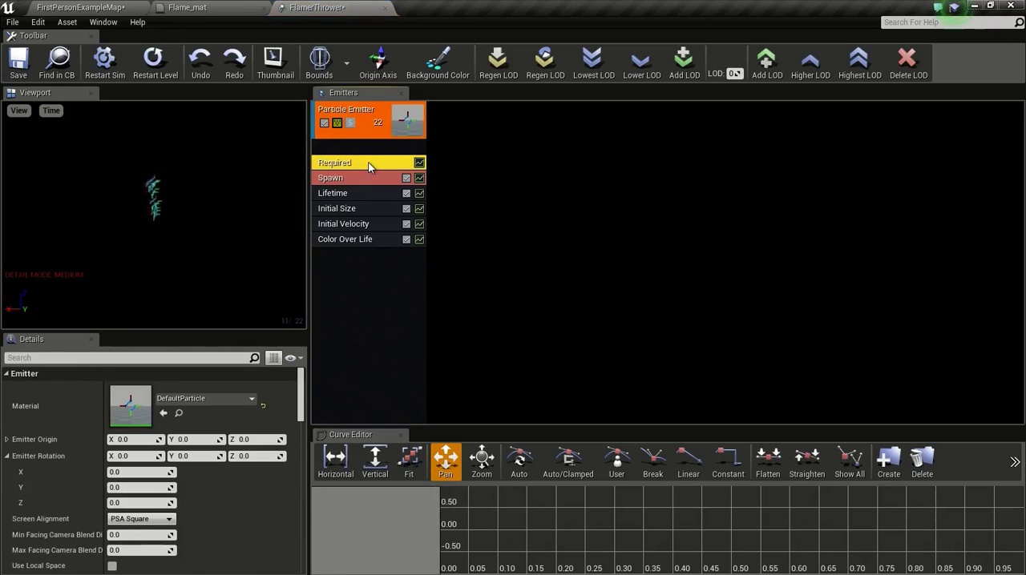
click(106, 7)
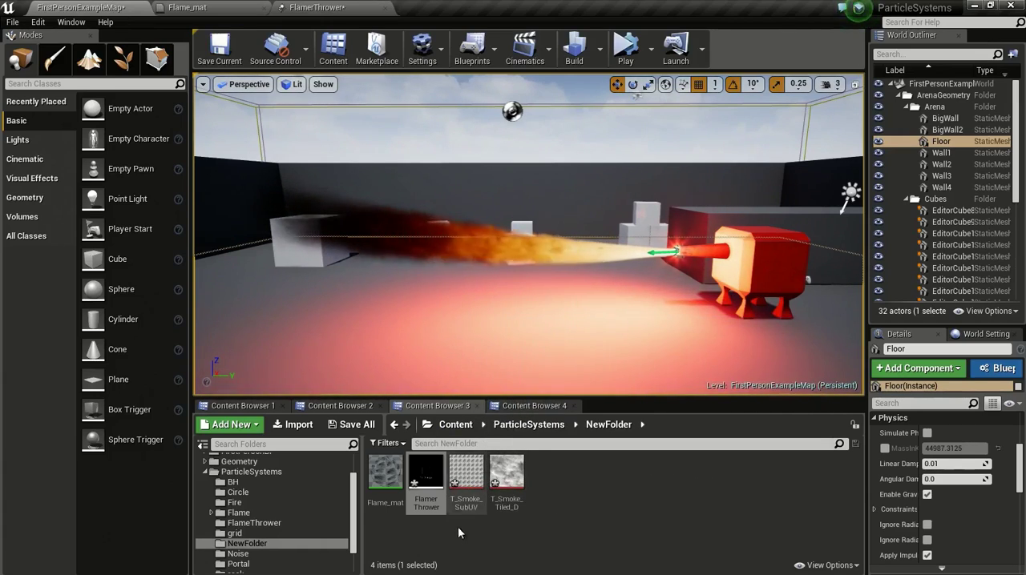
click(385, 475)
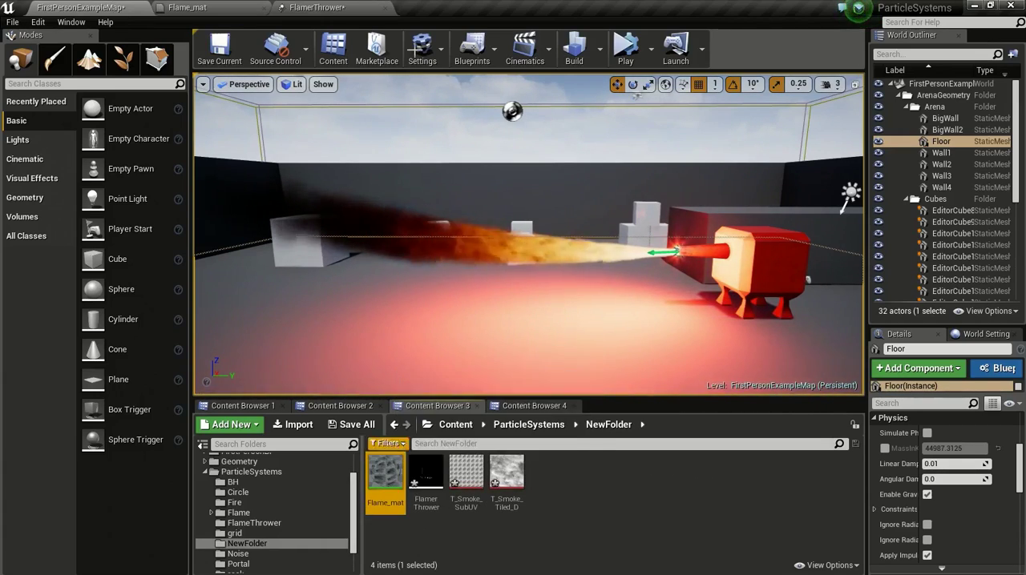
click(344, 6)
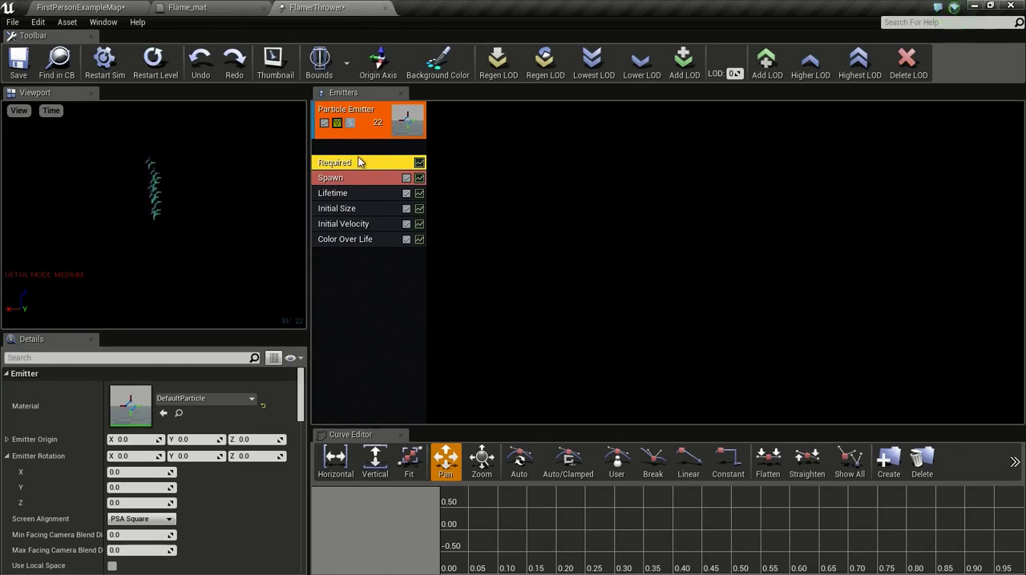
click(163, 413)
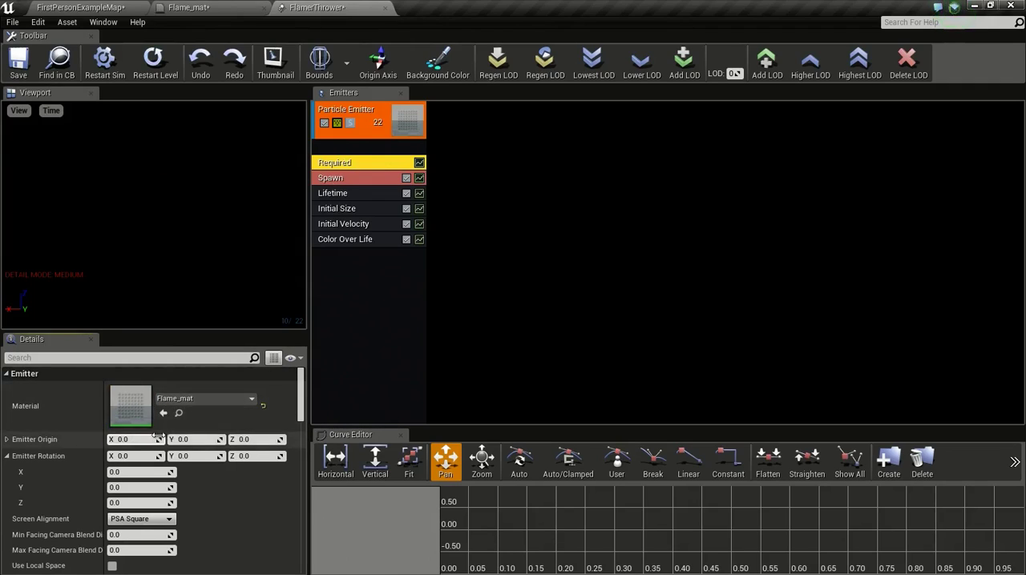
scroll(204, 408, down, 3)
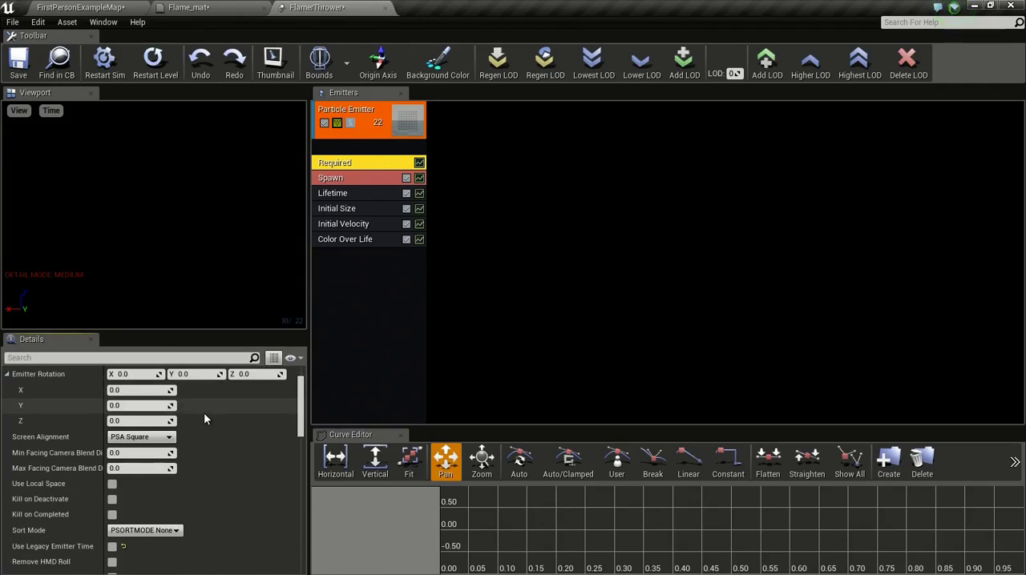
scroll(204, 413, up, 3)
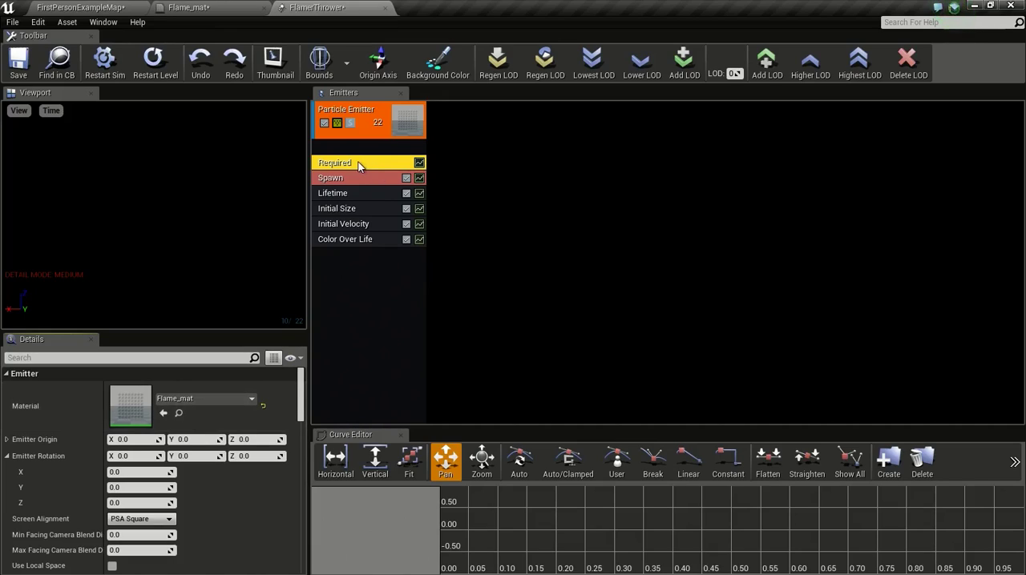
Step: Set the emitter's Sub UV interpolation method to Linear Blend and enter 8 for both horizontal and vertical sub-images
scroll(228, 423, down, 12)
scroll(227, 422, down, 2)
click(139, 455)
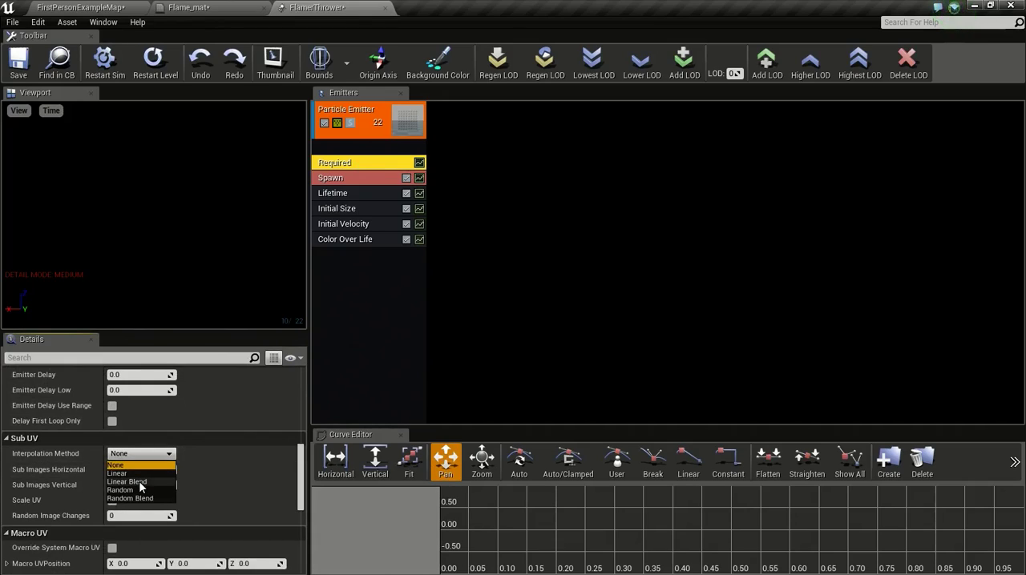
click(130, 482)
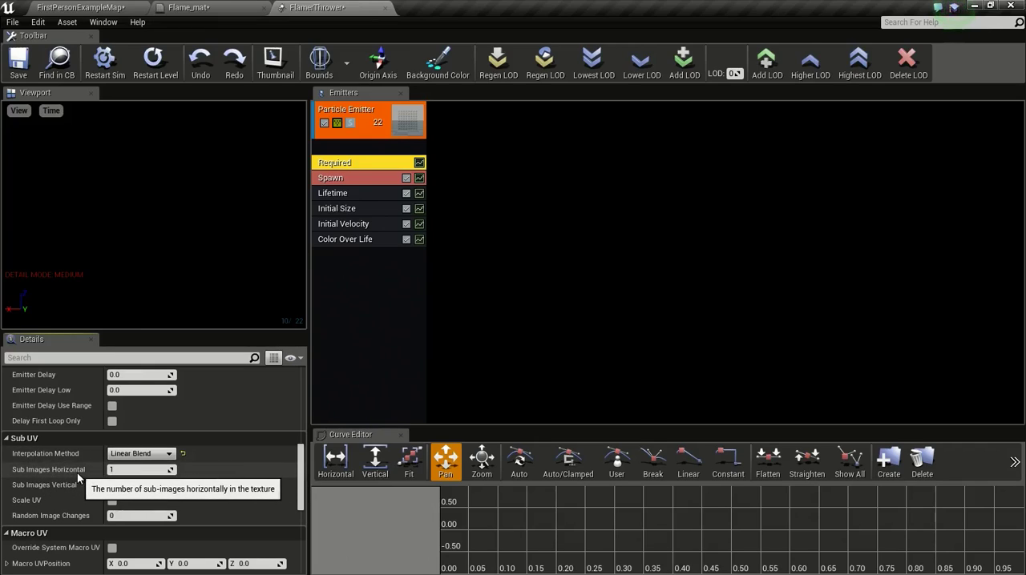
click(136, 469)
text(8)
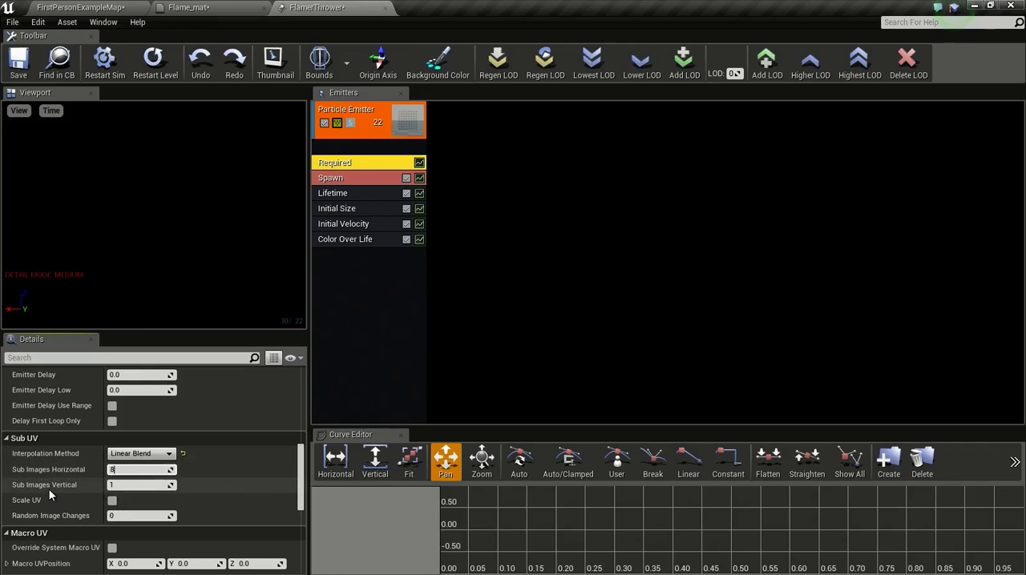
click(149, 485)
text(8)
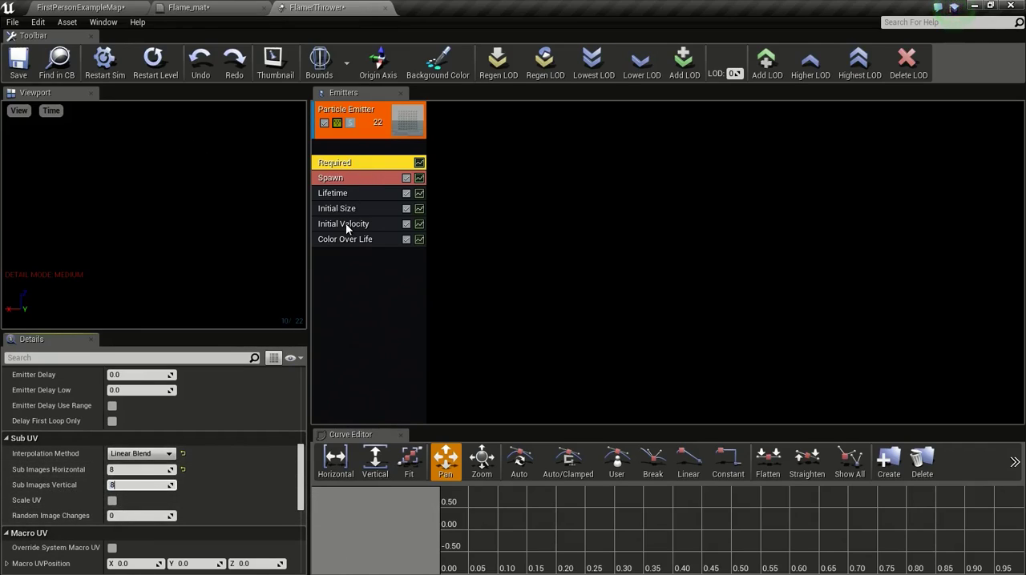
Step: Add GPU Sprites type data to the particle emitter
right_click(342, 266)
mouse_move(418, 301)
mouse_move(397, 287)
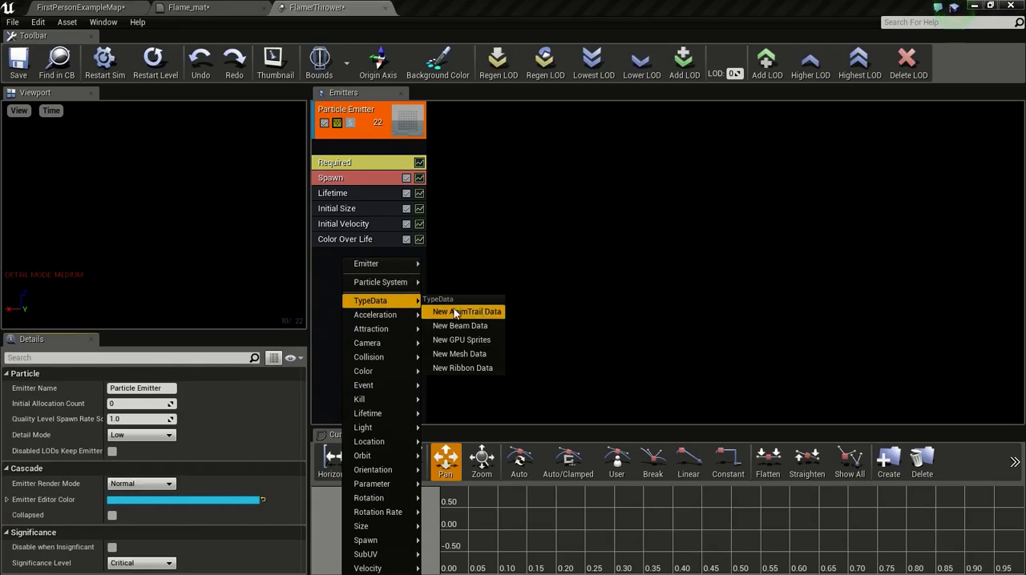
click(479, 341)
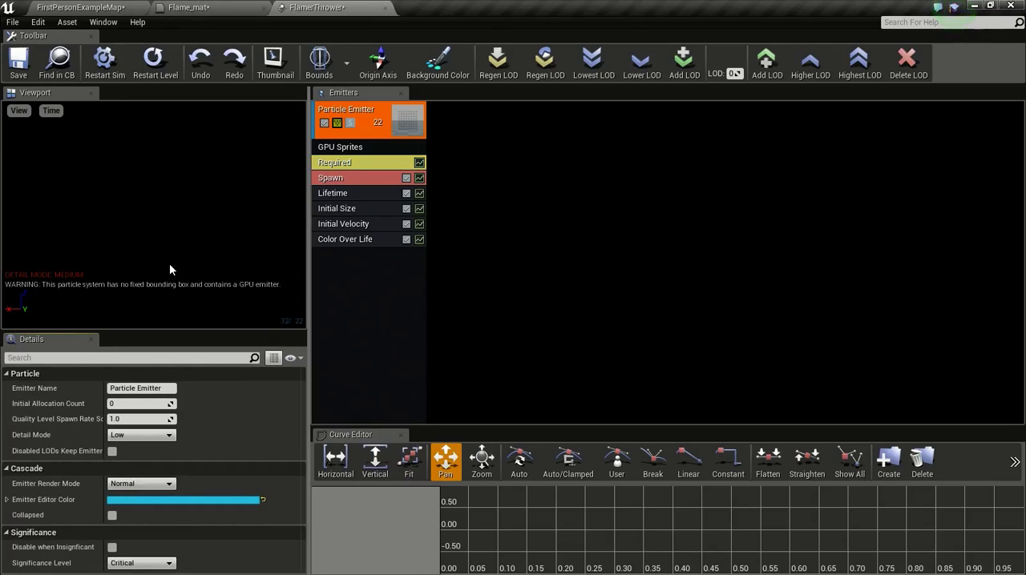
Step: Set the red value of the first Color Over Life point's output color to 7000
click(354, 244)
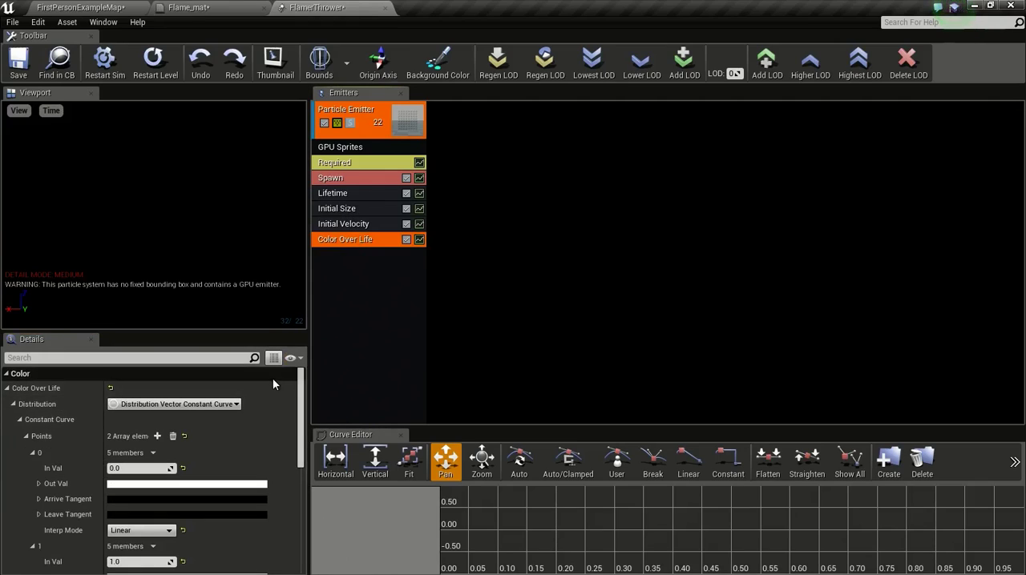
scroll(227, 453, down, 2)
click(208, 423)
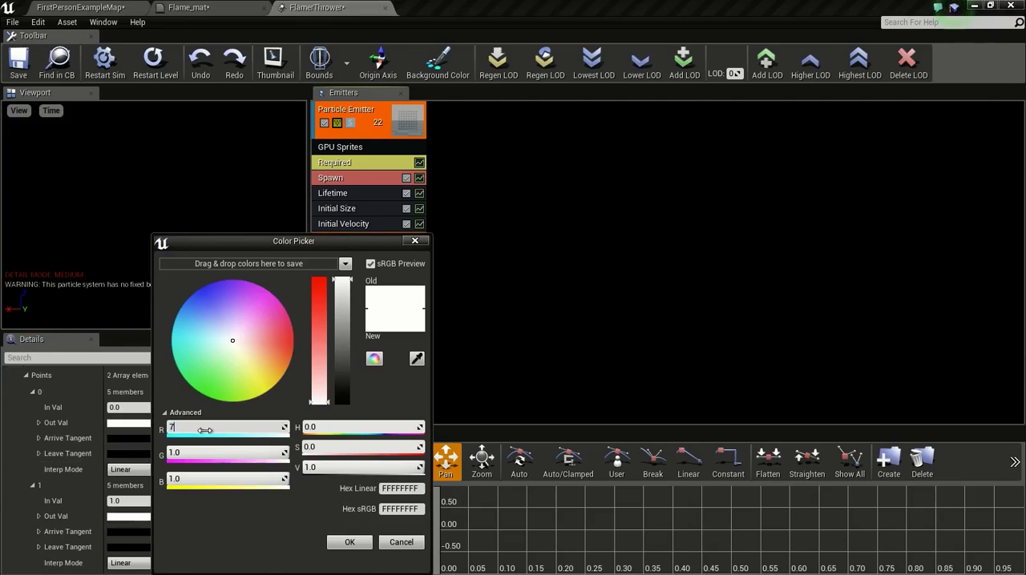
click(338, 547)
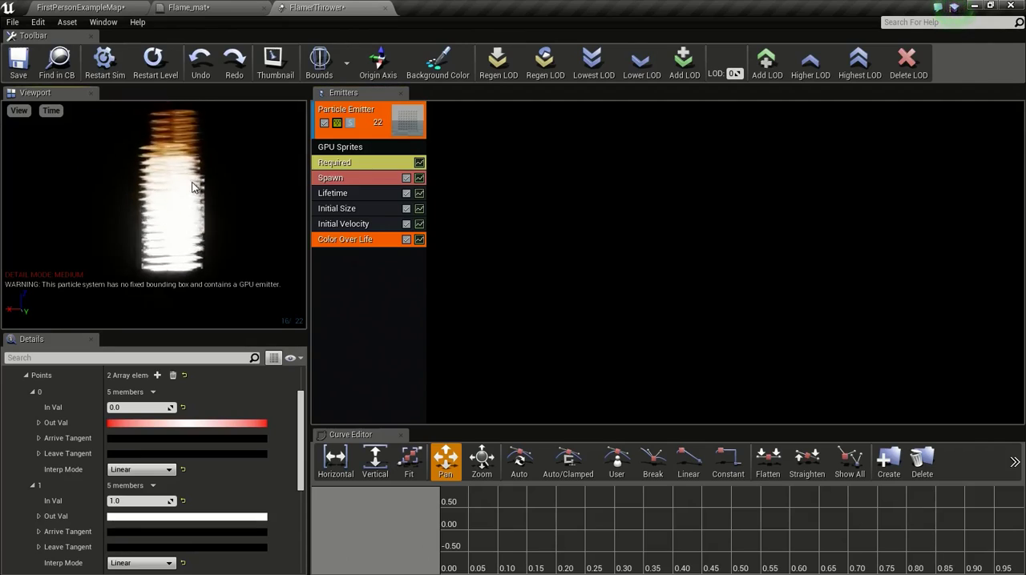
Step: Set Sub Images Vertical to 8 in the emitter's Required module
click(354, 165)
scroll(170, 439, down, 8)
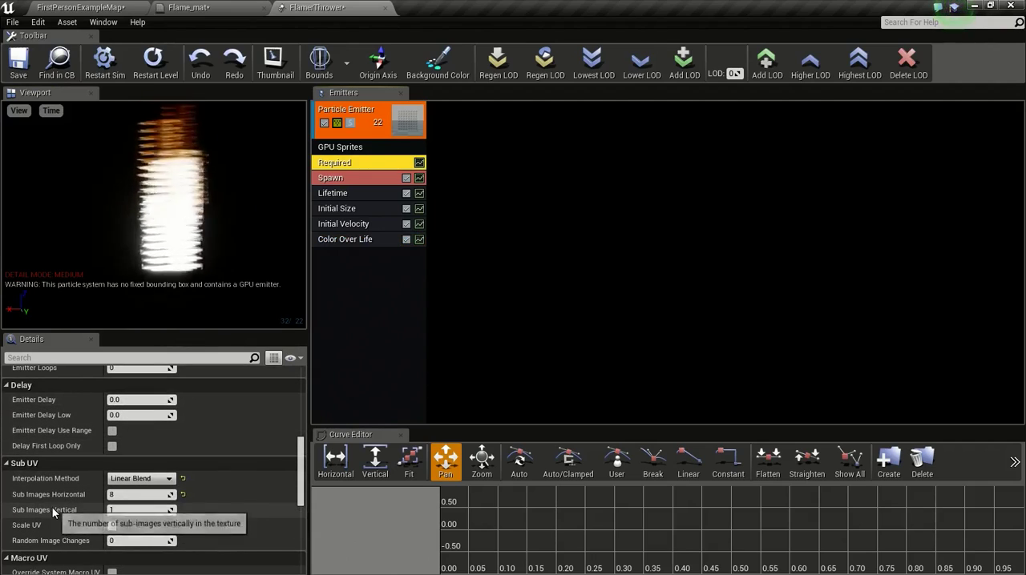
click(118, 510)
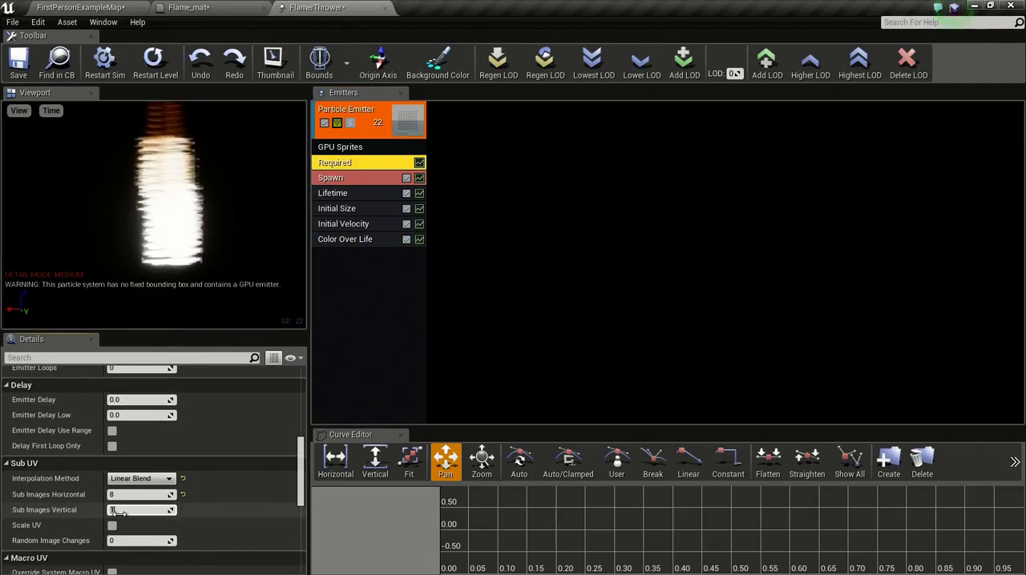
text(8)
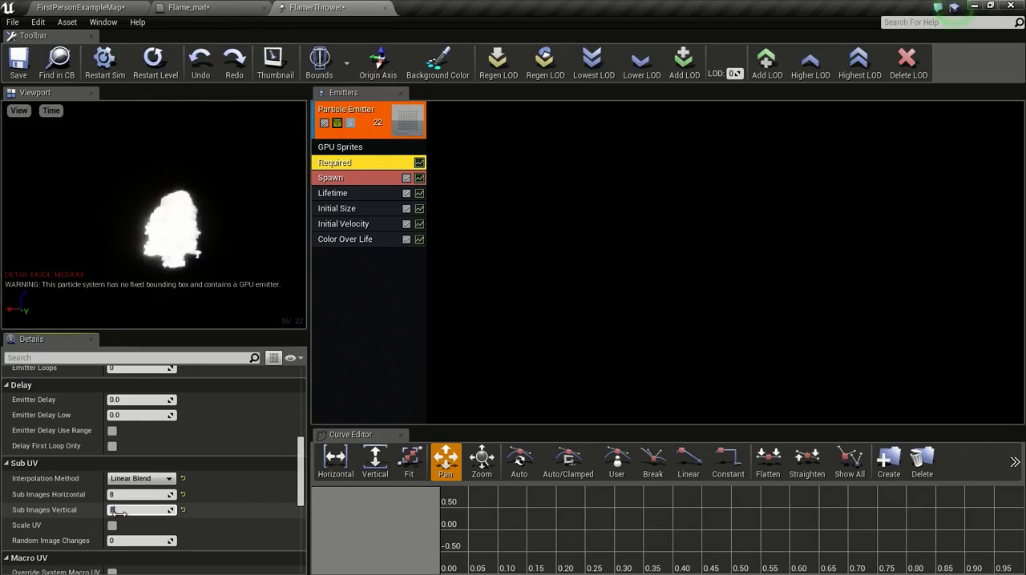
key(Return)
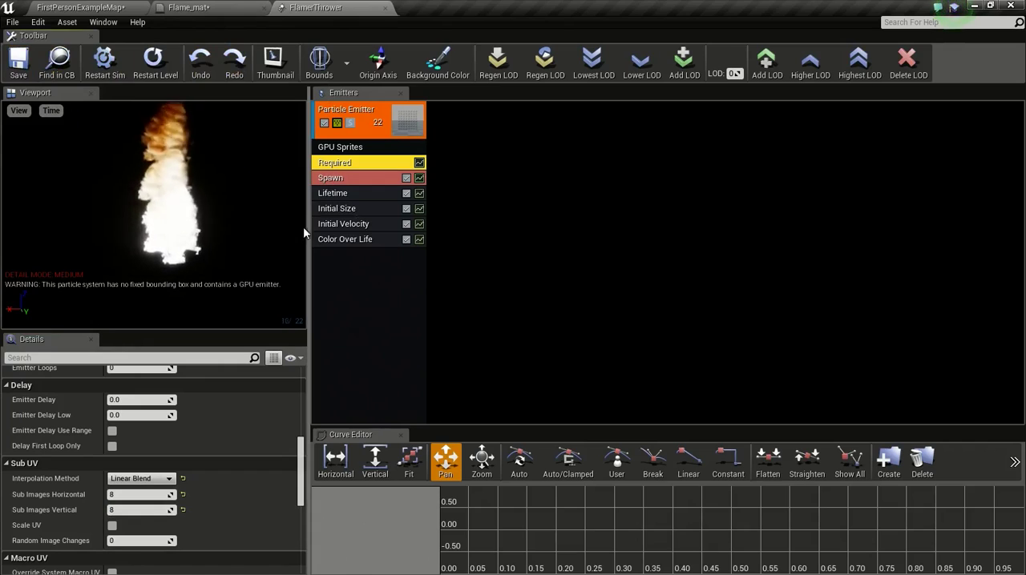
Step: Set the Initial Velocity maximum to X 500, Z 20 and the minimum to X 450, Z -20, keeping the Y range
click(350, 195)
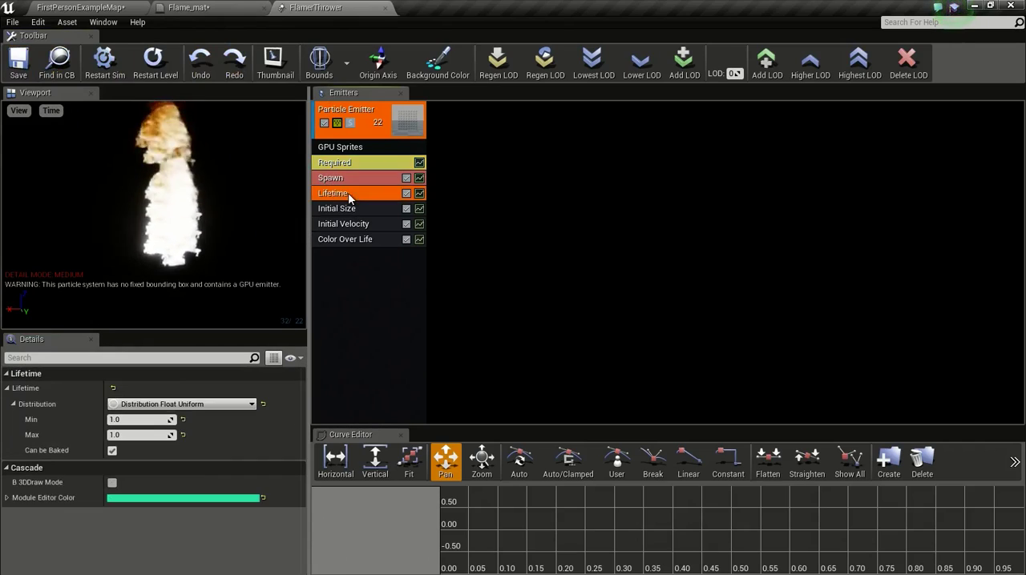
click(362, 210)
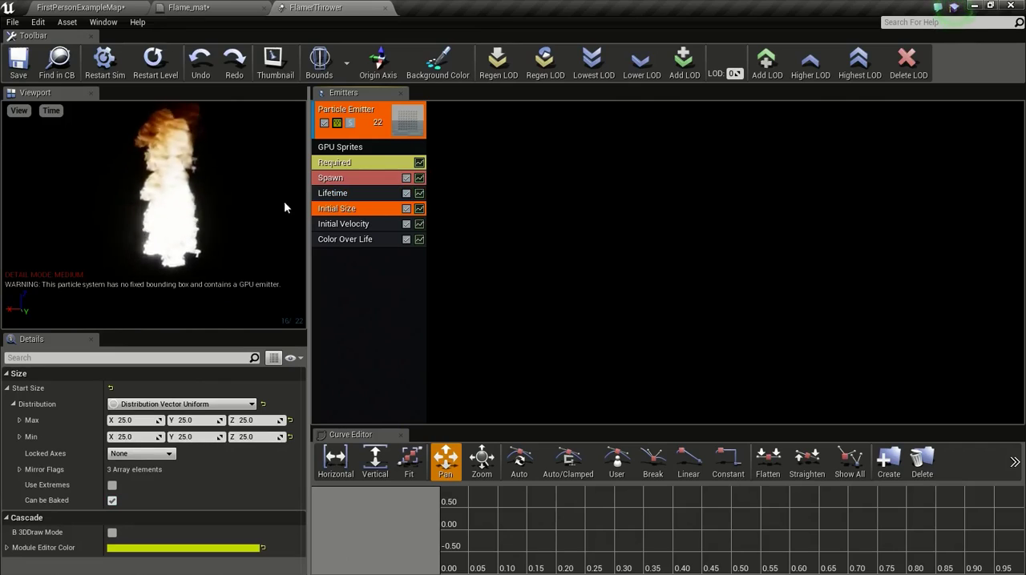
click(359, 224)
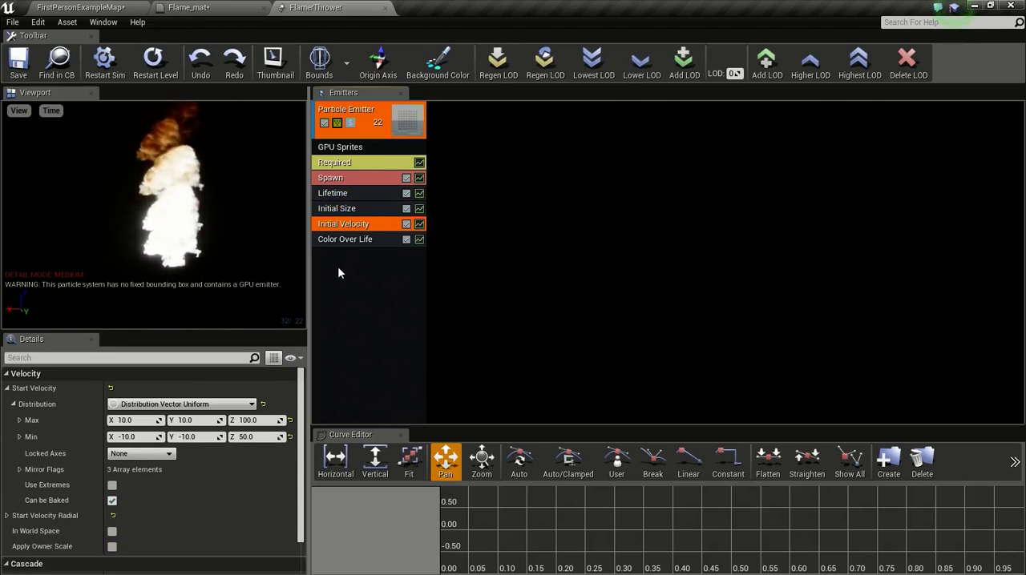
click(249, 421)
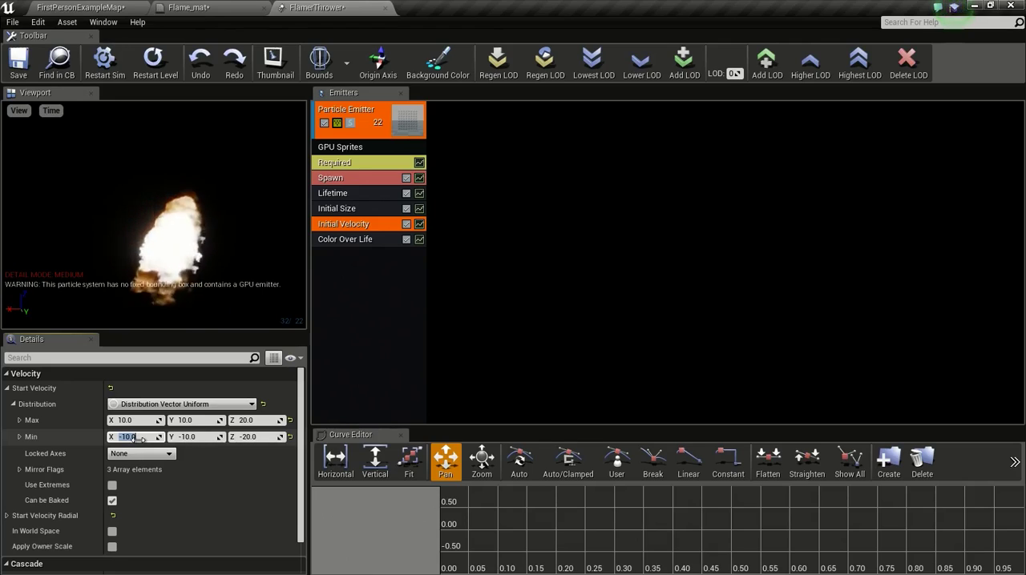
text(450)
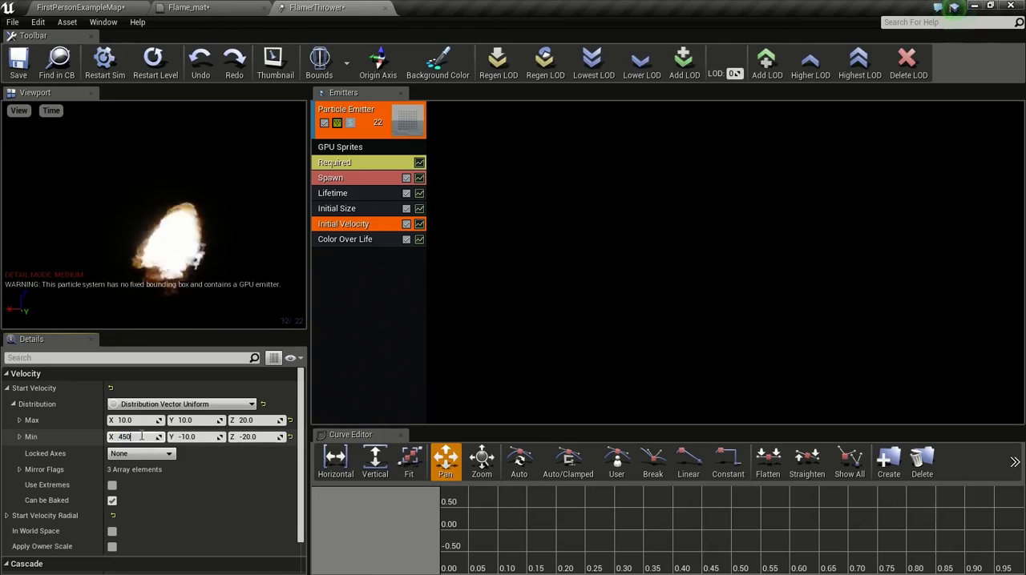
click(145, 420)
text(500)
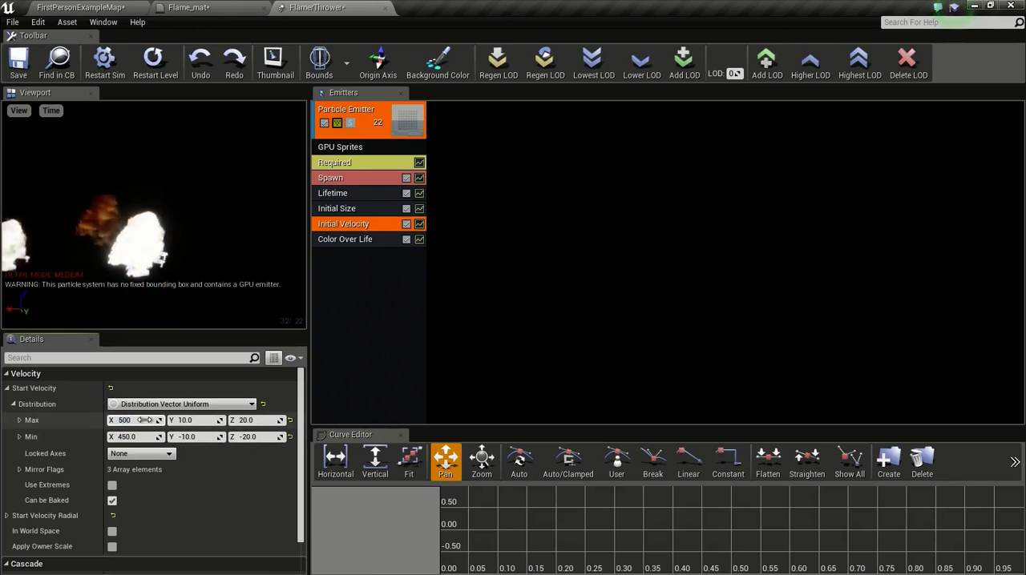
key(Return)
click(163, 264)
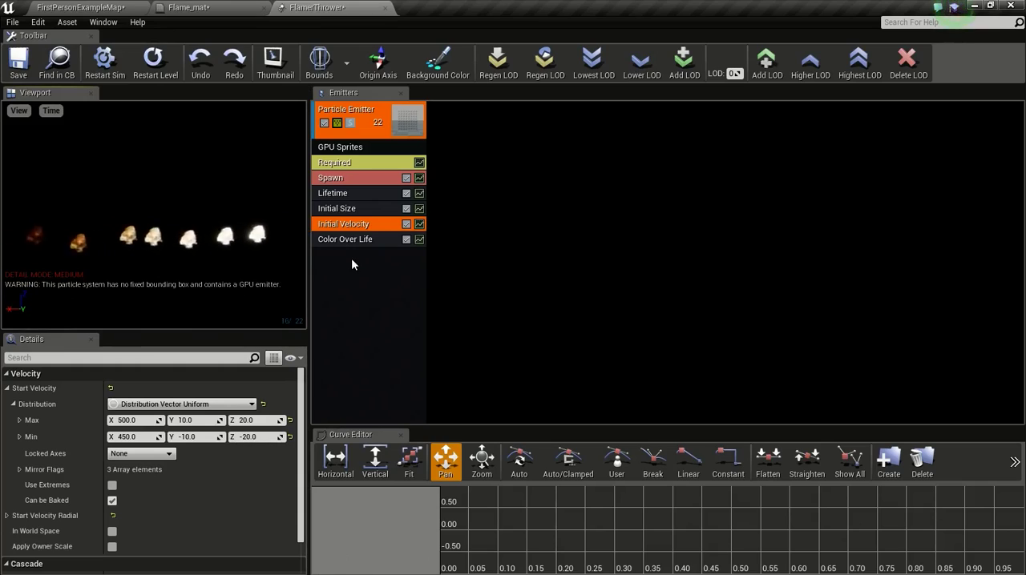
Step: Set the Initial Size maximum to X 160, Y 0, Z 0 and the minimum to X 120, Y 0, Z 0
click(365, 196)
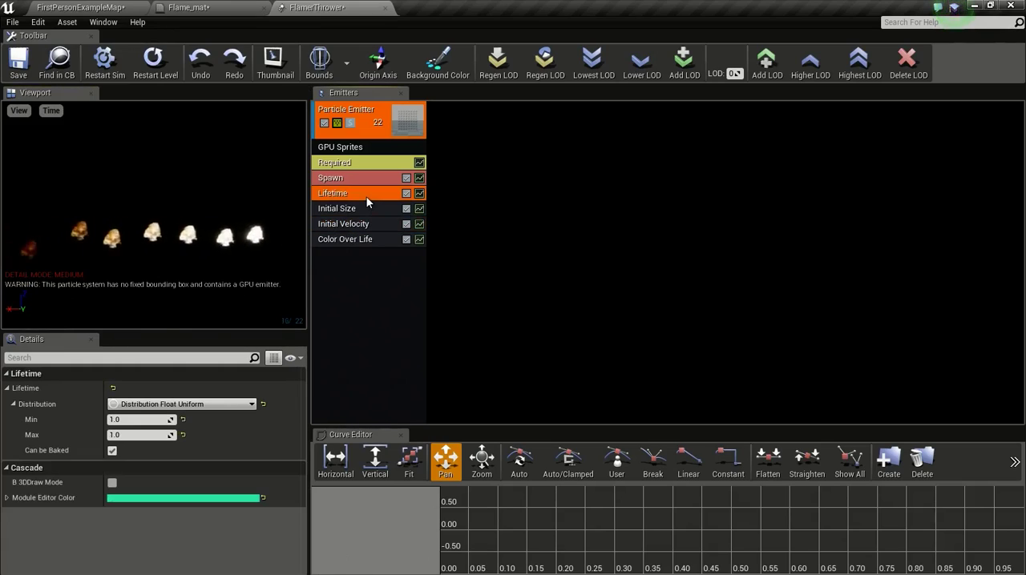
click(357, 208)
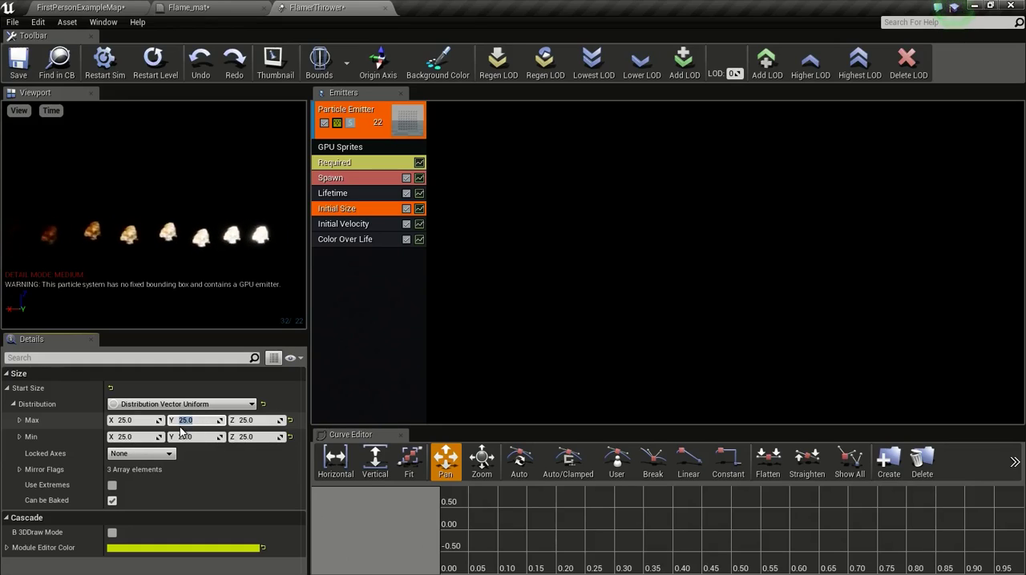
text(0)
click(191, 436)
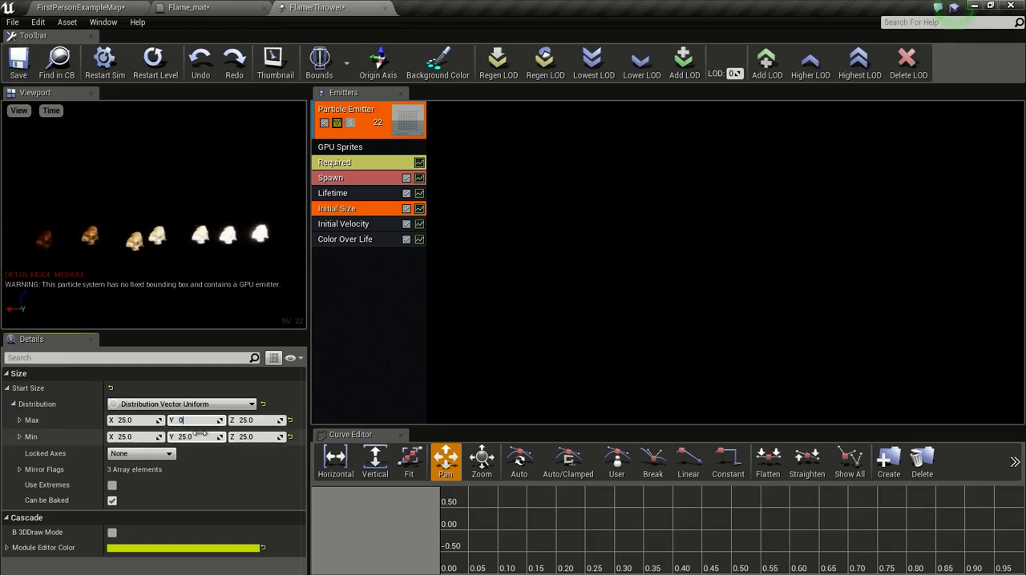
text(0)
click(251, 421)
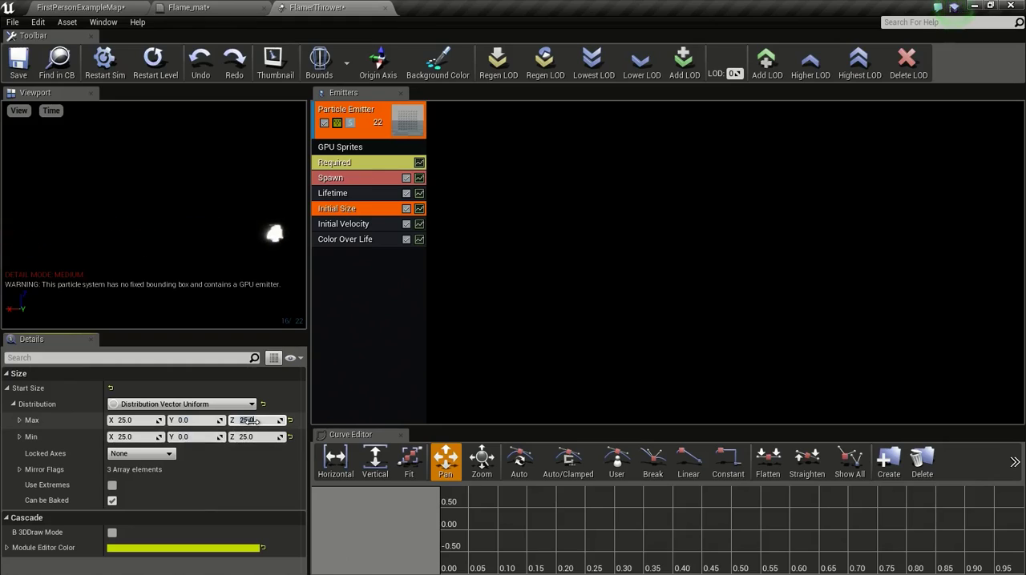
text(0.0)
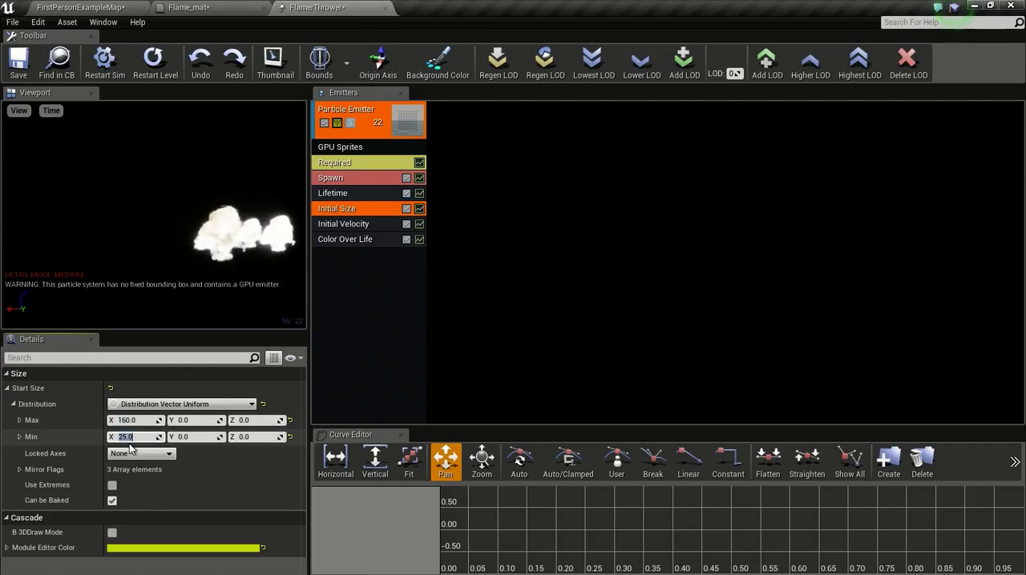
text(120)
key(Return)
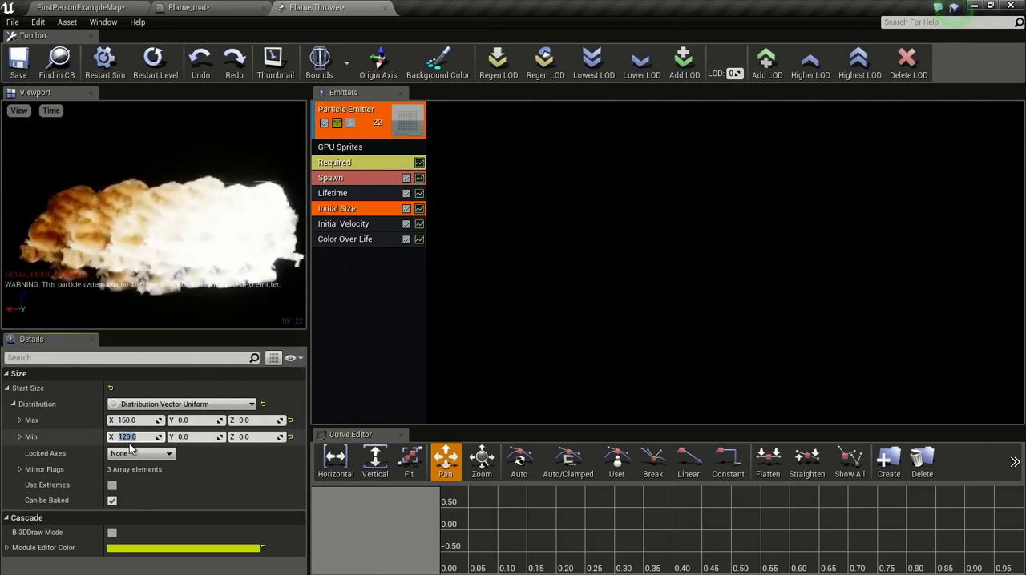
Step: Set the emitter's Lifetime minimum to 2 and maximum to 3
right_drag(156, 247, 155, 224)
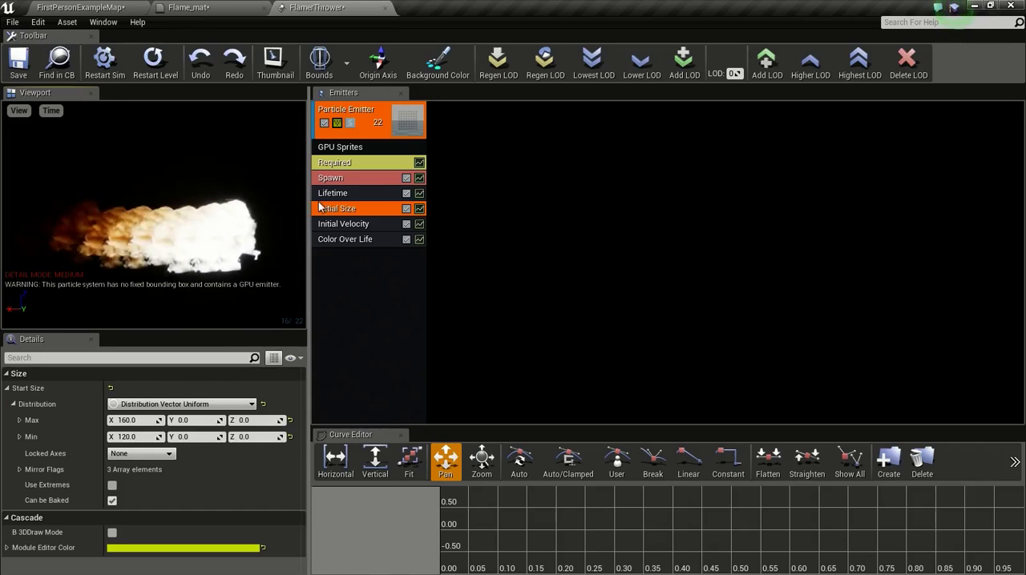
click(330, 193)
click(127, 420)
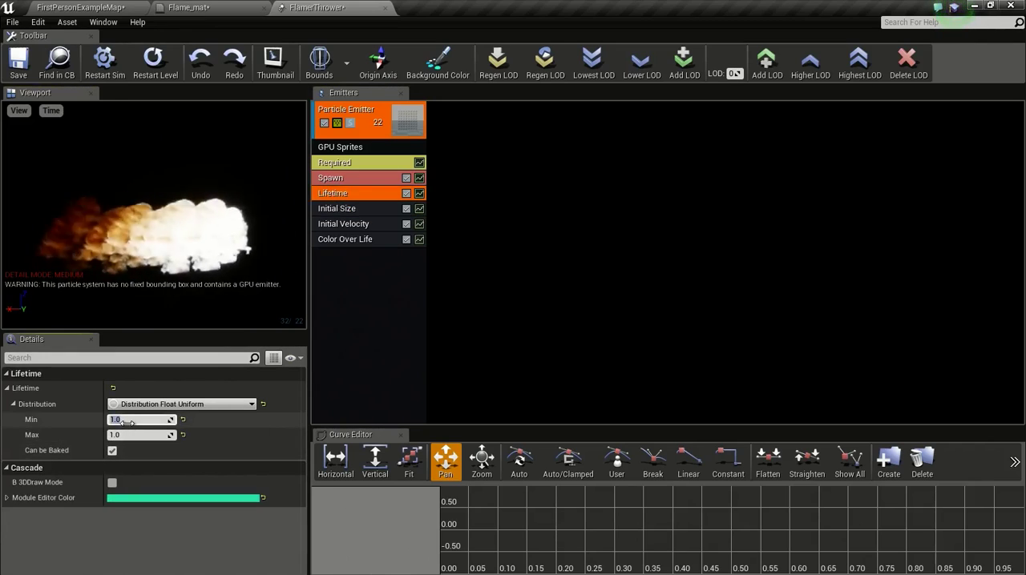
text(2)
click(122, 435)
text(3)
key(Return)
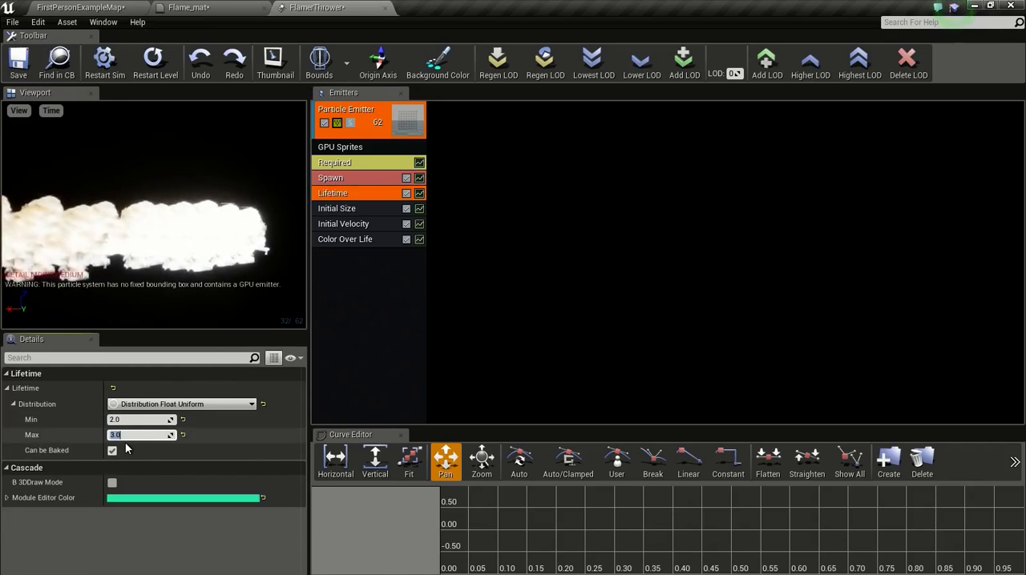
Step: Set the constant Rate in the emitter's Spawn module to 1000
mouse_move(157, 282)
mouse_down()
mouse_move(158, 319)
mouse_move(153, 282)
mouse_move(141, 282)
mouse_up()
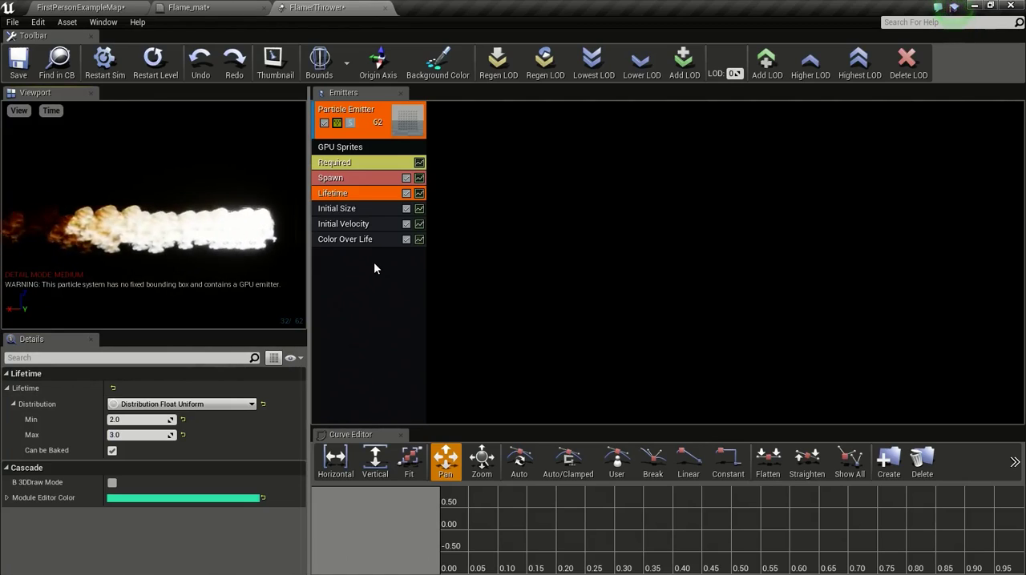
click(355, 177)
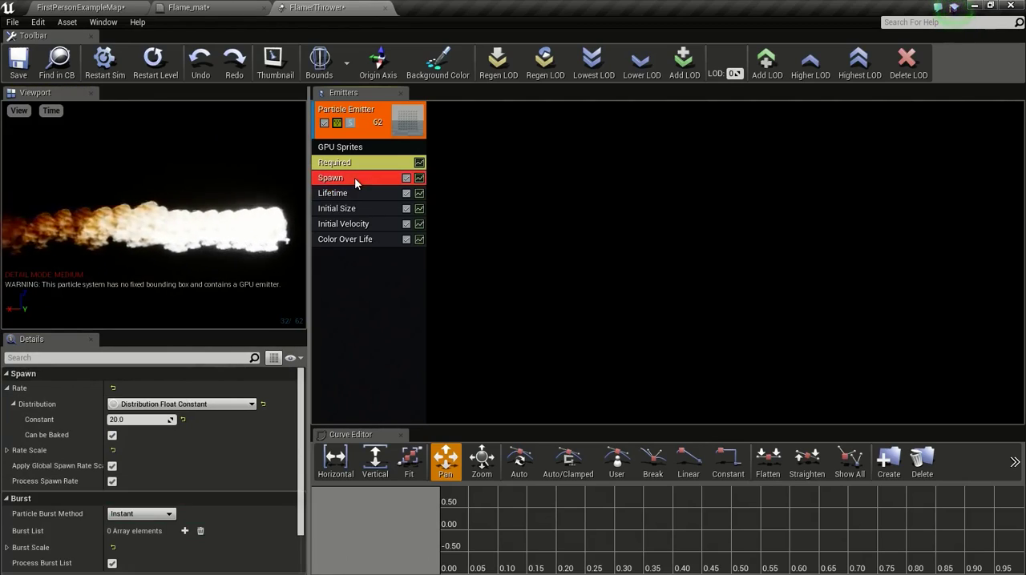
click(132, 422)
text(1000)
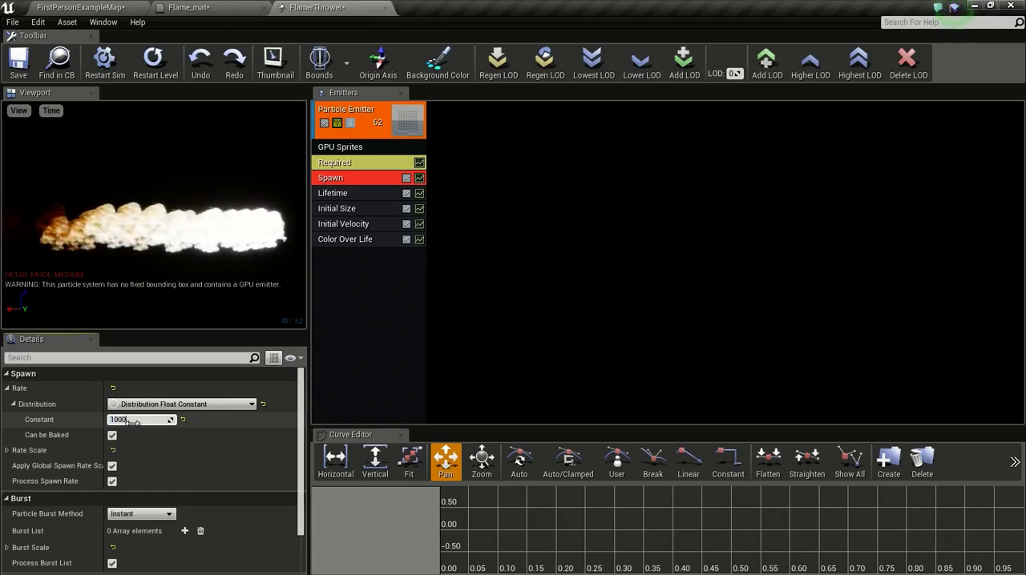
key(Return)
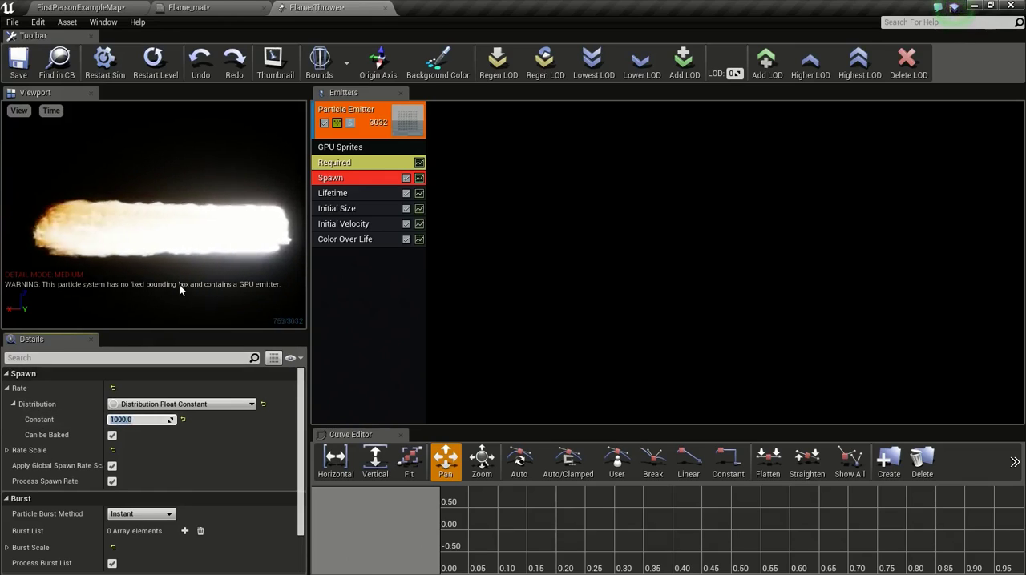
Step: Add an Initial Rotation Rate module to the particle emitter
right_click(365, 273)
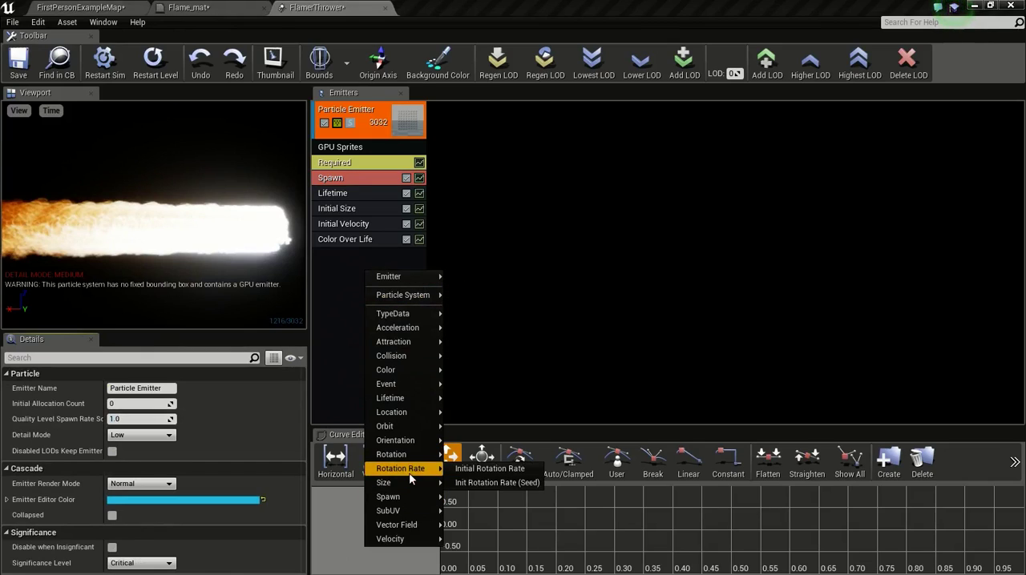
mouse_move(420, 471)
click(489, 469)
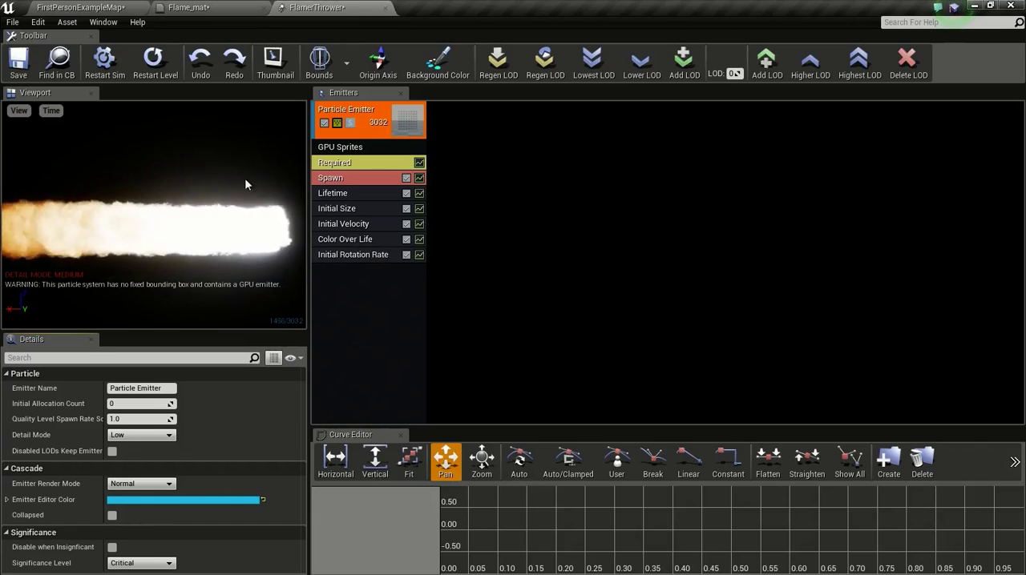
Step: Show the particle system's bounds and set fixed bounds for the GPU emitter
drag(268, 278, 240, 265)
scroll(239, 265, down, 2)
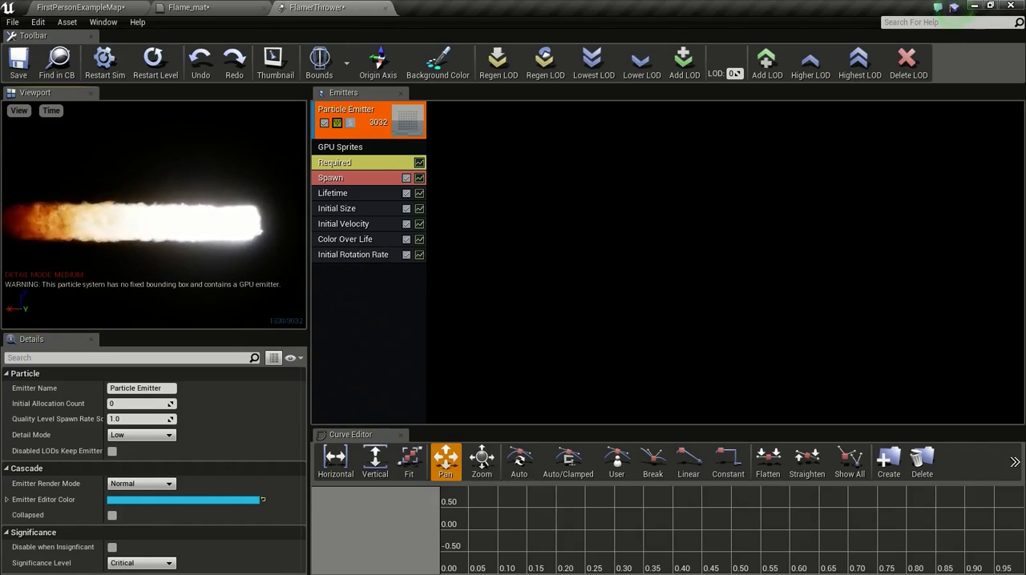
mouse_move(240, 265)
mouse_down()
mouse_move(202, 266)
mouse_move(239, 265)
mouse_move(207, 265)
mouse_move(226, 265)
mouse_up()
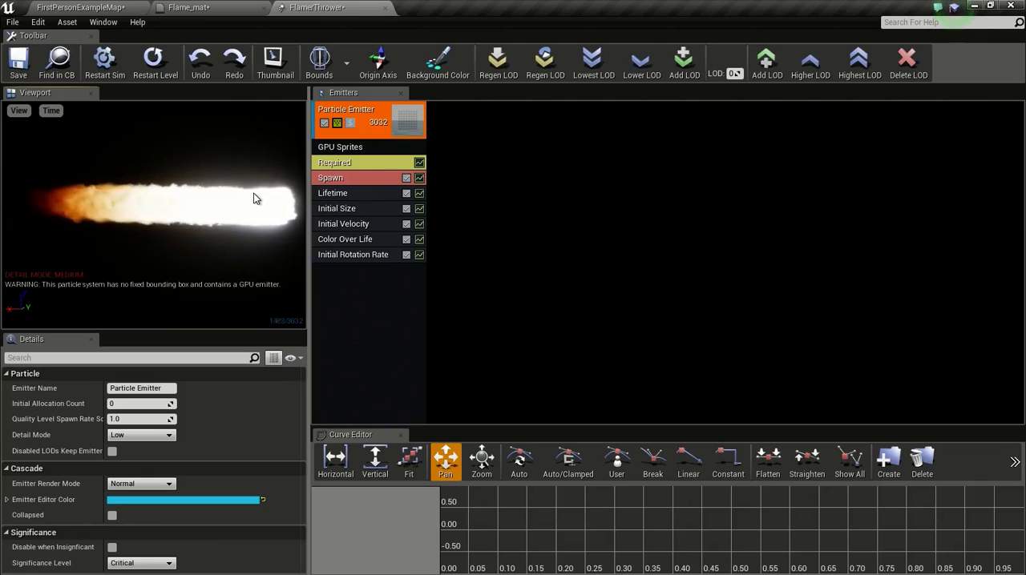
click(321, 71)
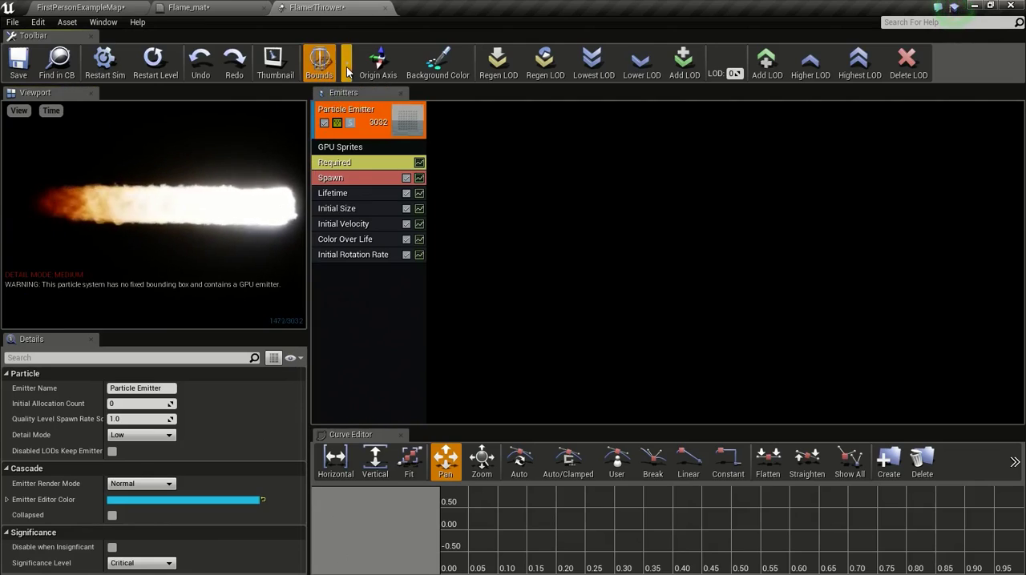
click(380, 91)
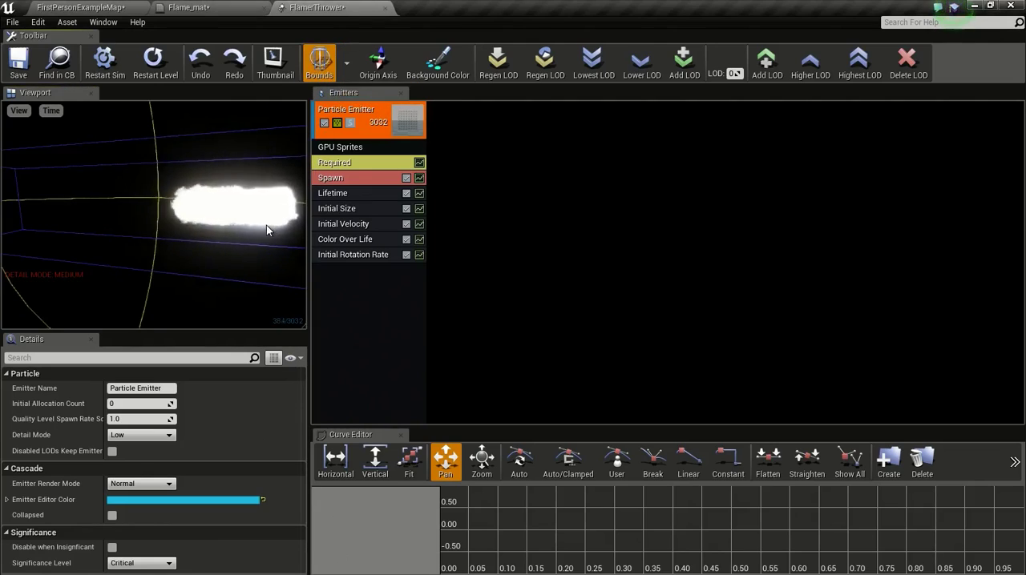
Step: Set the particle system's fixed bounds again from the current flame and hide the bounds display
drag(266, 225, 221, 190)
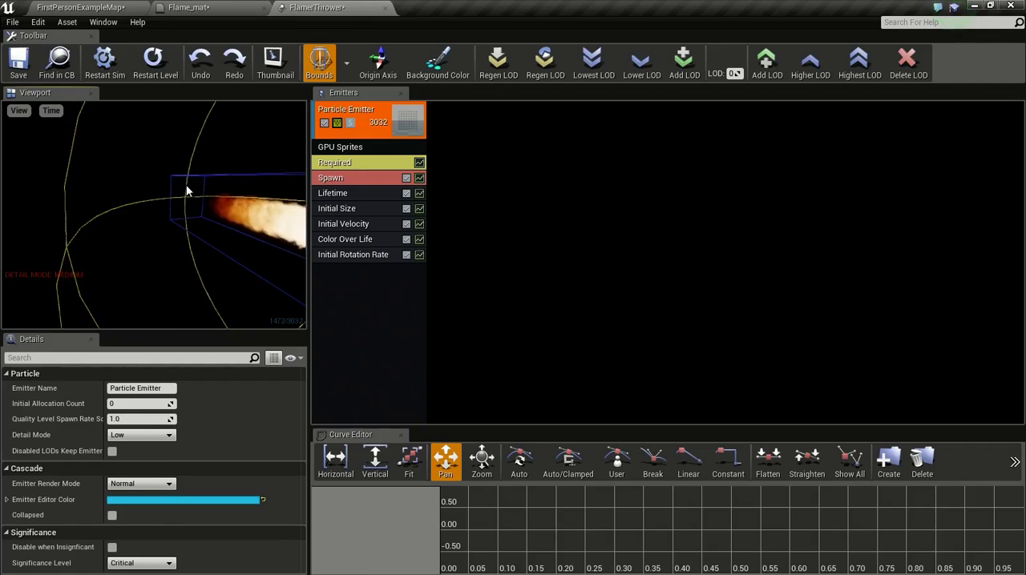
right_drag(186, 190, 232, 170)
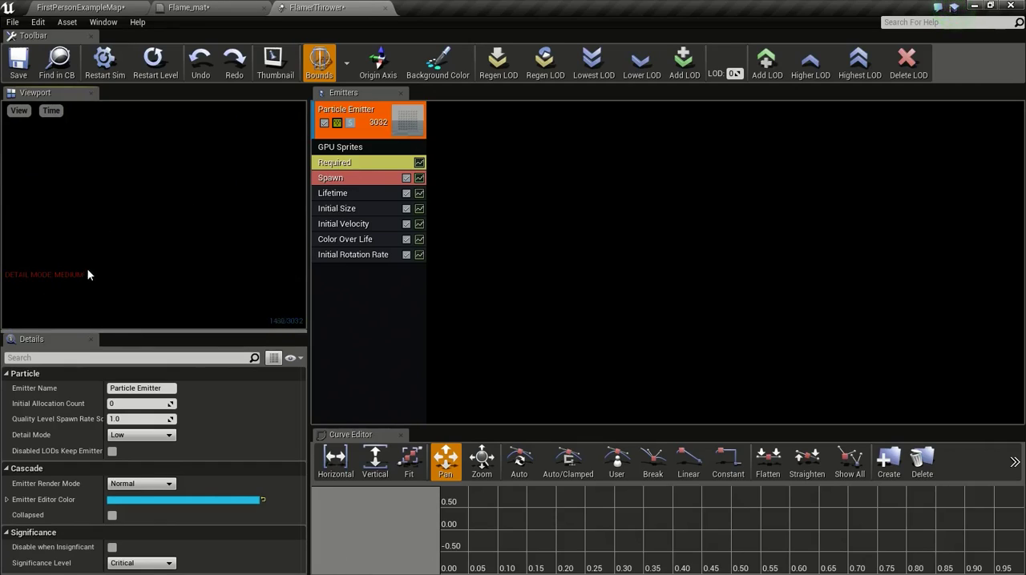
right_drag(203, 254, 217, 236)
key(w)
key(s)
right_click(365, 211)
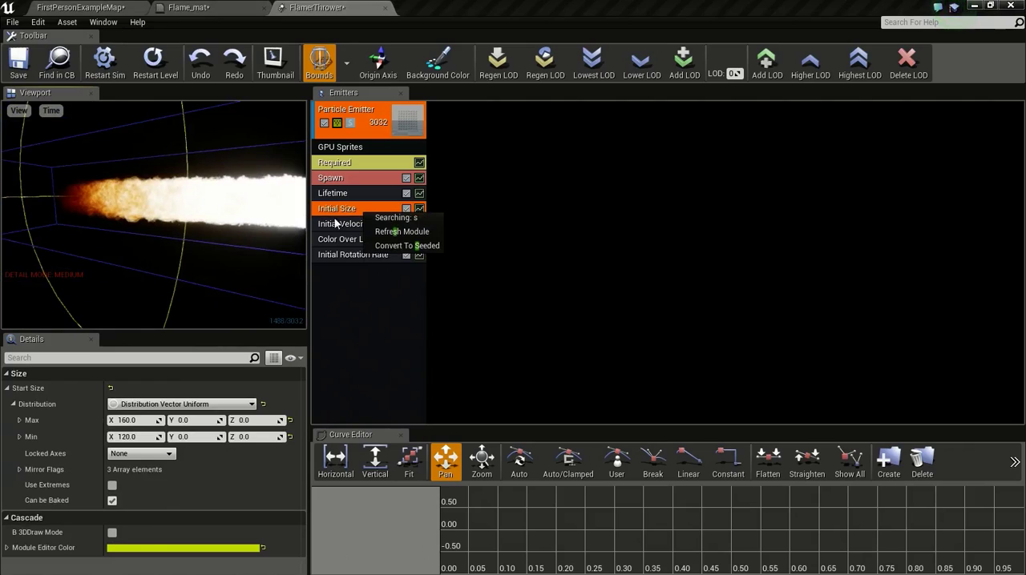
click(385, 307)
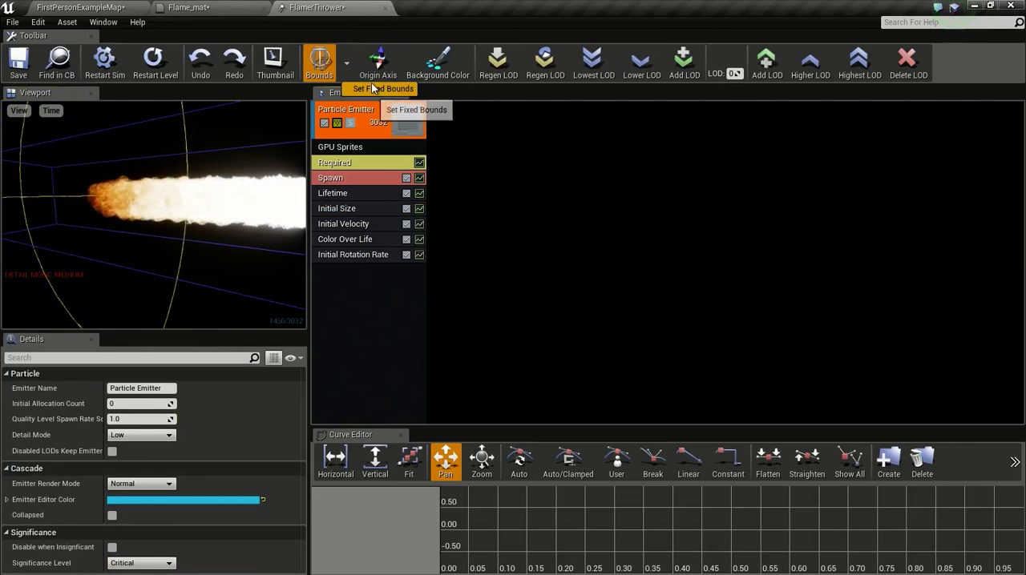
click(373, 88)
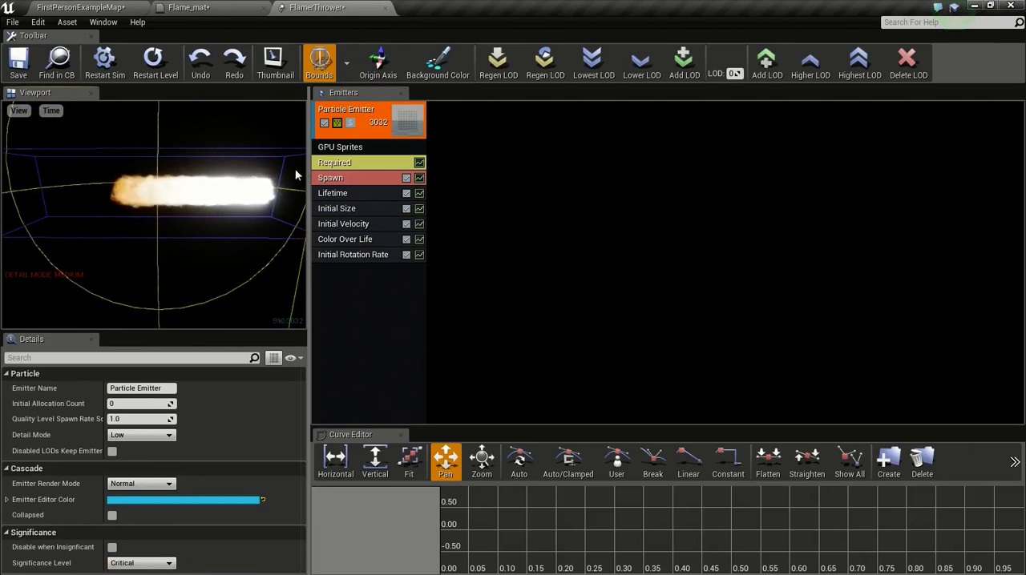
click(319, 66)
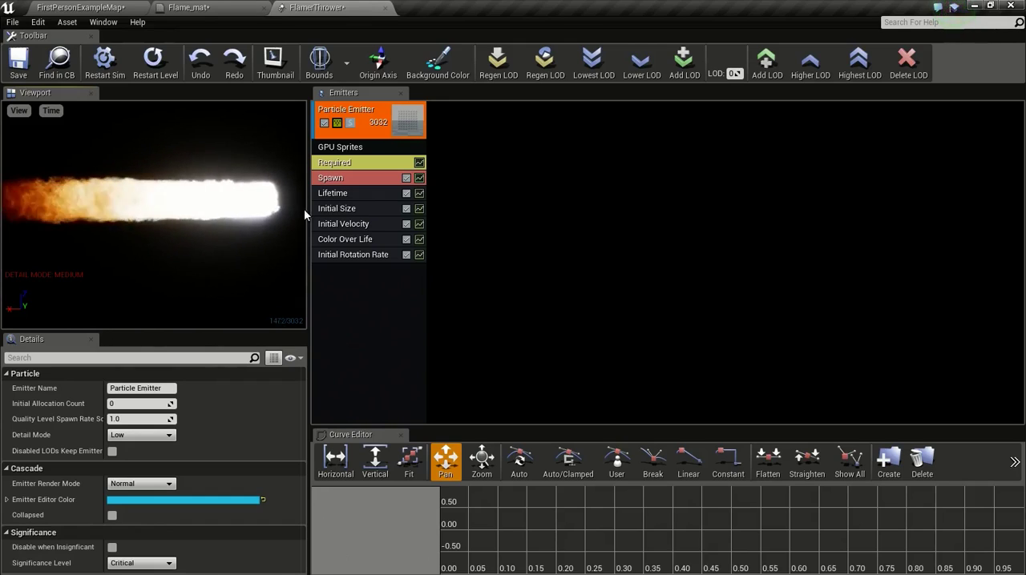
right_click(355, 304)
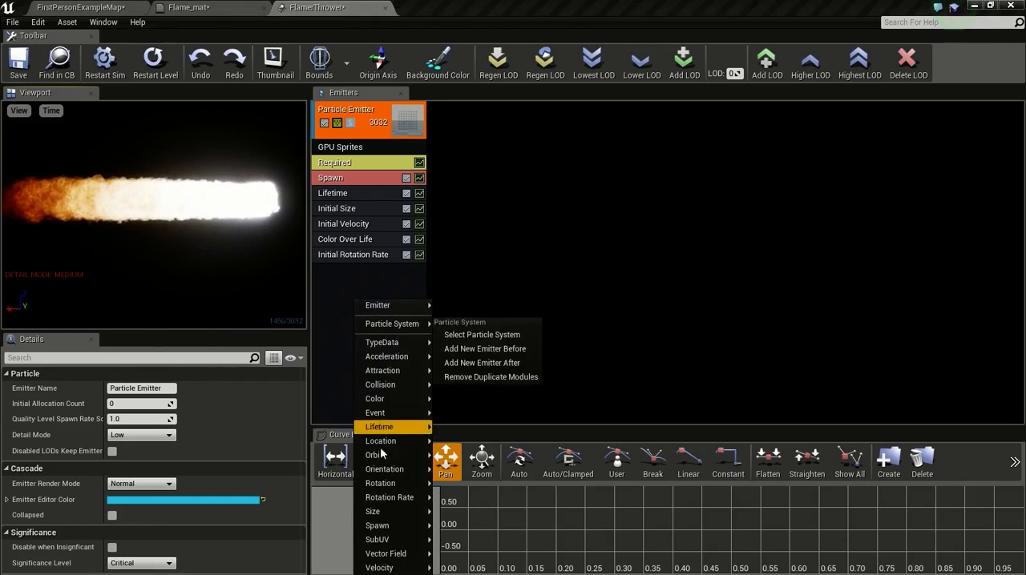
mouse_move(392, 543)
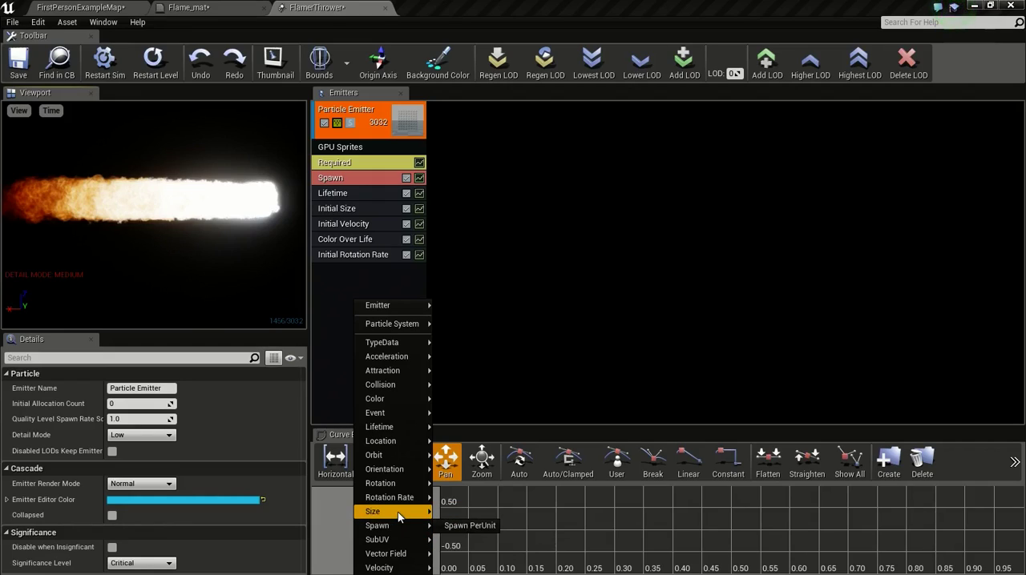
click(468, 554)
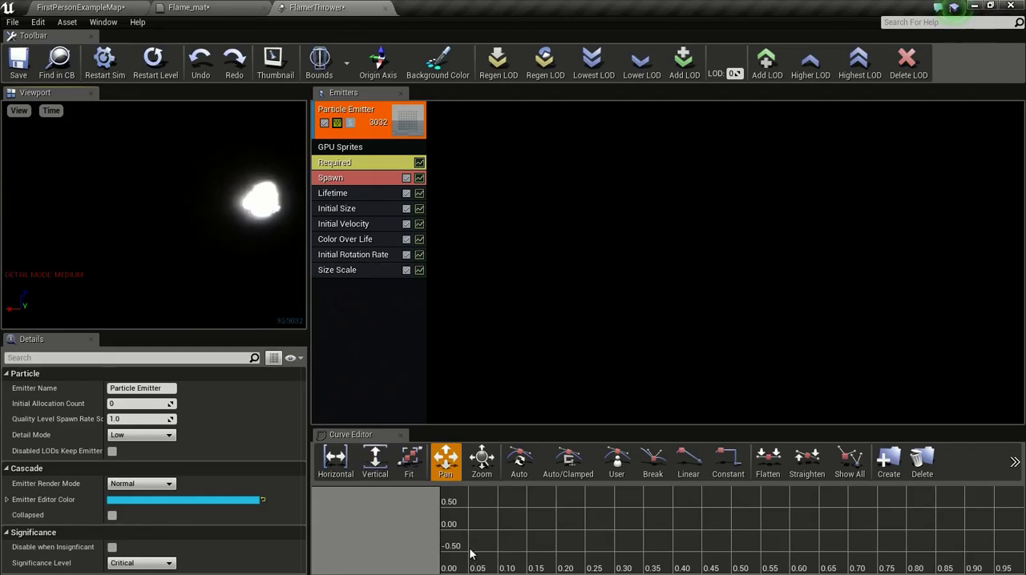
click(369, 273)
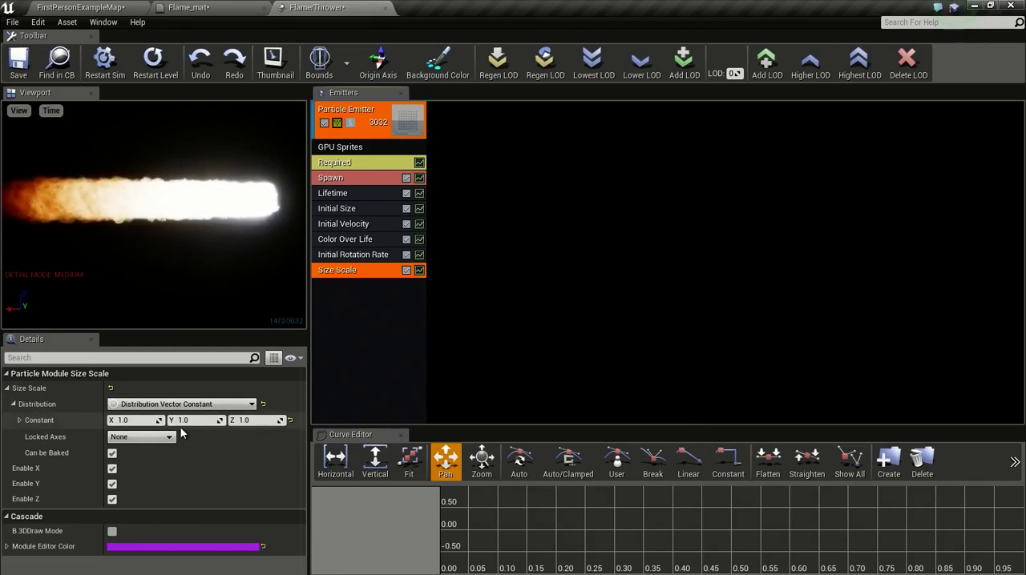
key(Delete)
Step: Add a Size By Life module to the particle emitter
right_click(345, 274)
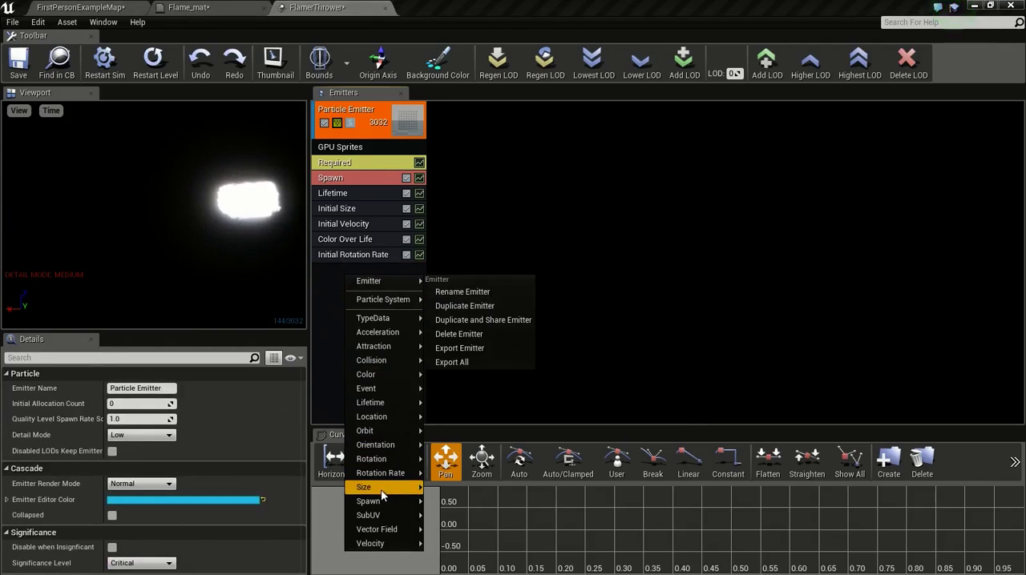
mouse_move(365, 487)
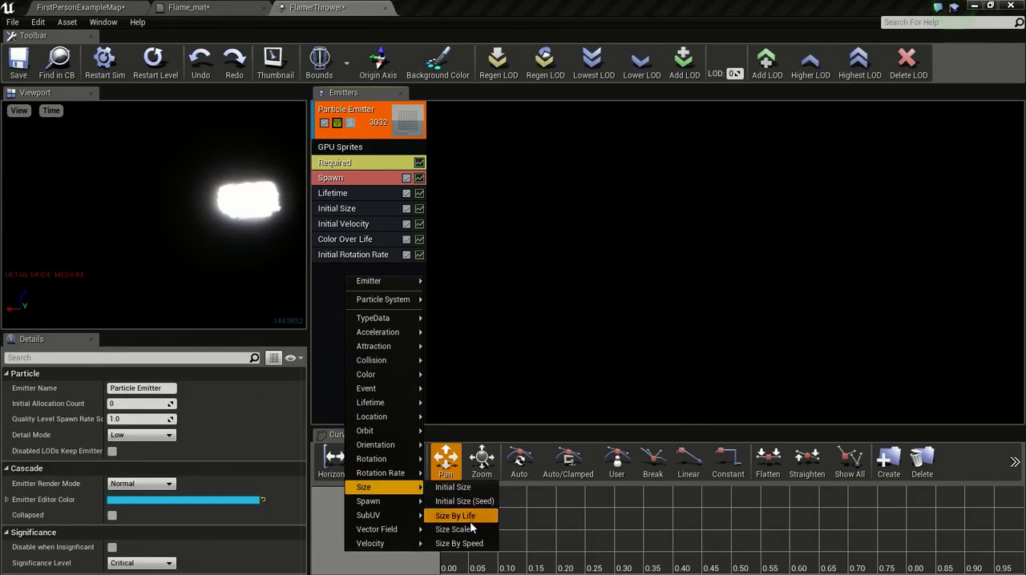
click(457, 516)
Step: Set the first Size By Life point's Out Val to 0.2 on X, Y and Z
click(362, 269)
scroll(238, 408, down, 3)
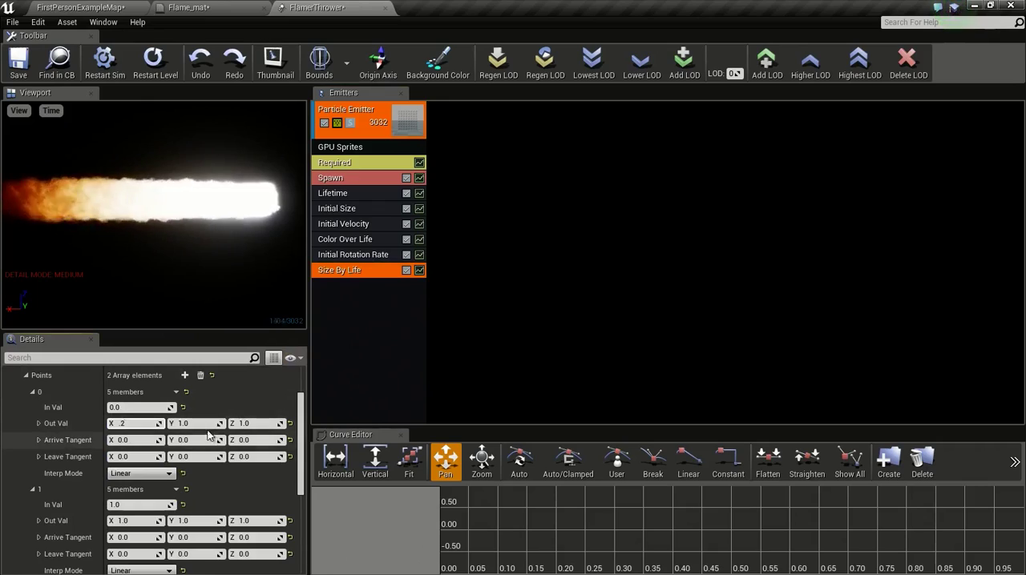
key(Tab)
text(2)
click(244, 424)
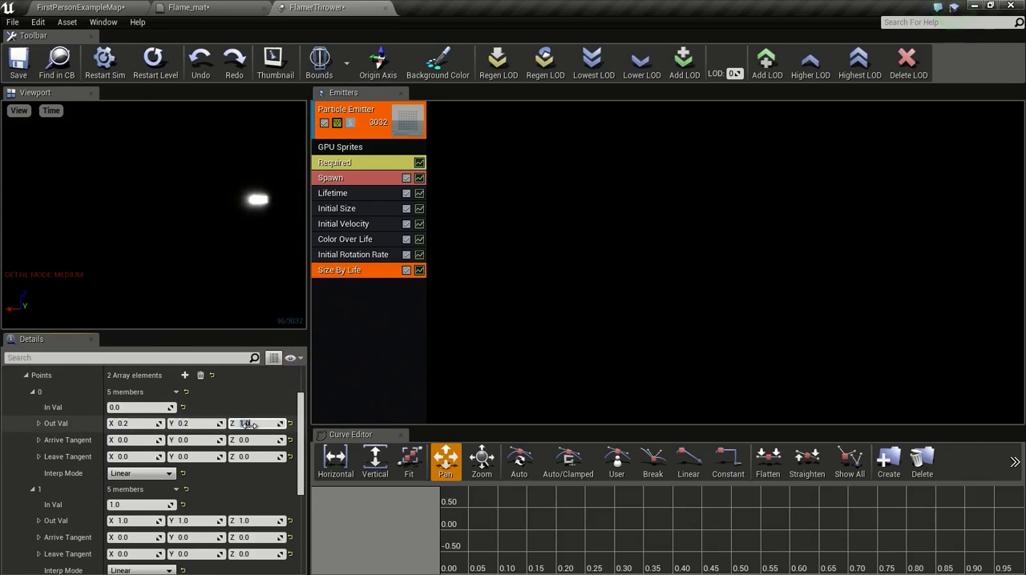
text(.2)
key(Return)
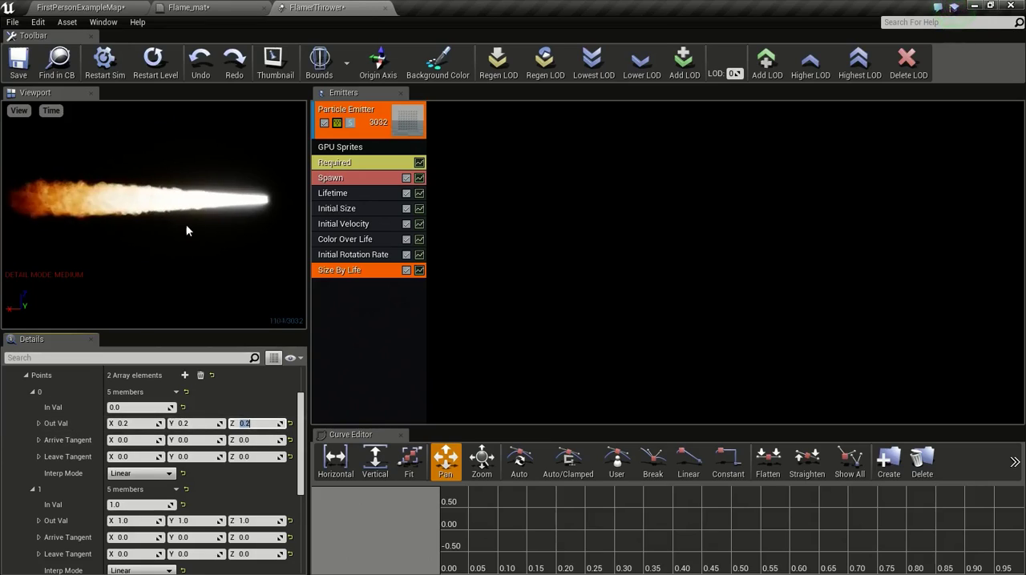
Step: Add a third Size By Life point with In Val 1.0 and set the second point's In Val to 0.4
click(185, 375)
scroll(138, 453, down, 2)
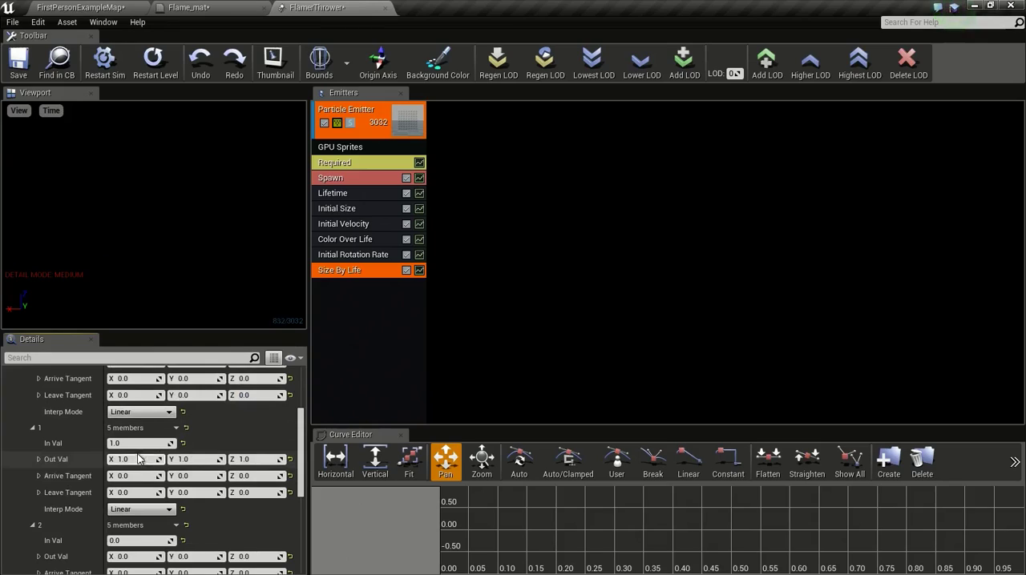
scroll(133, 529, down, 2)
click(157, 479)
text(11)
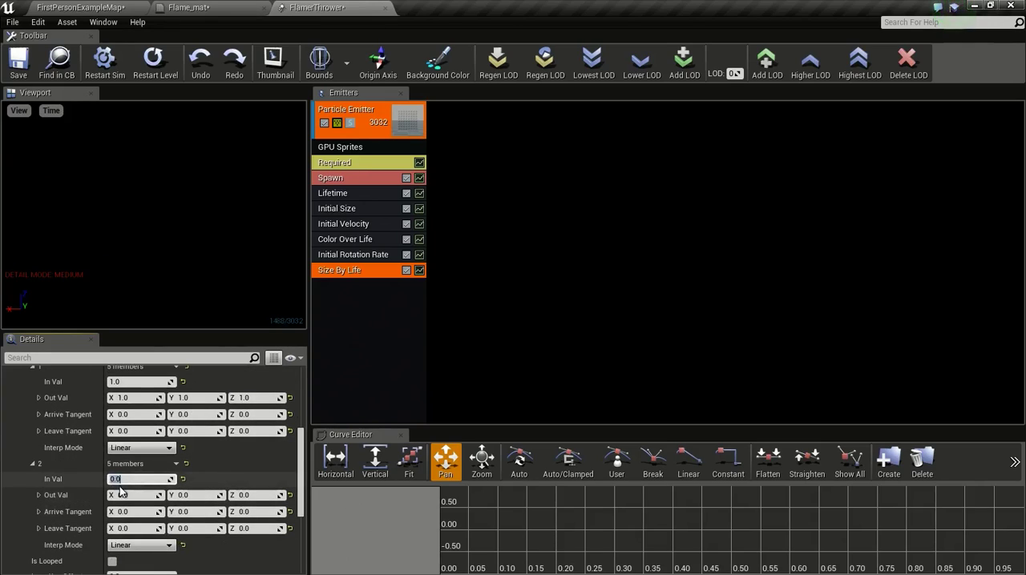
key(Return)
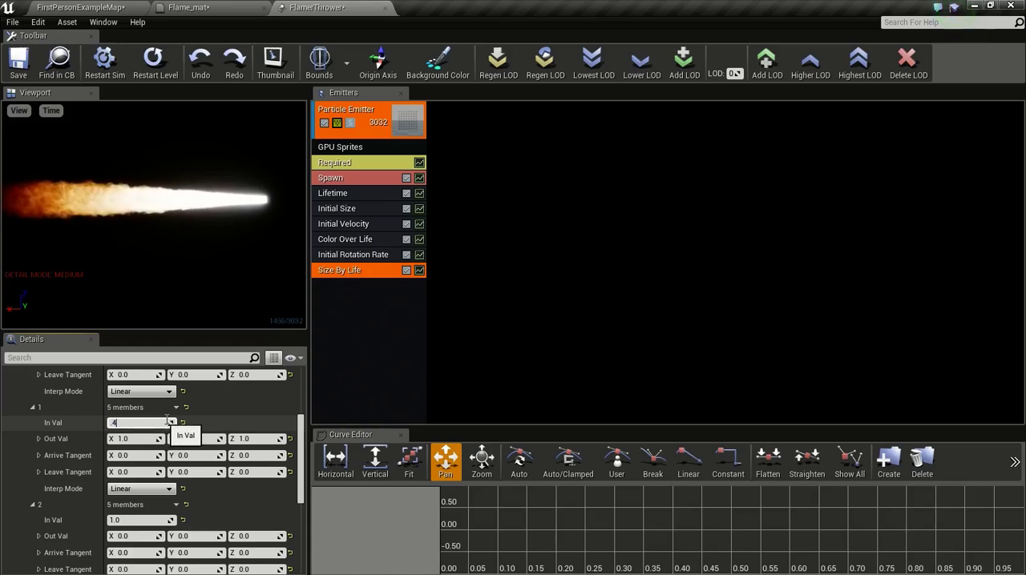
click(166, 420)
text(.4)
key(Return)
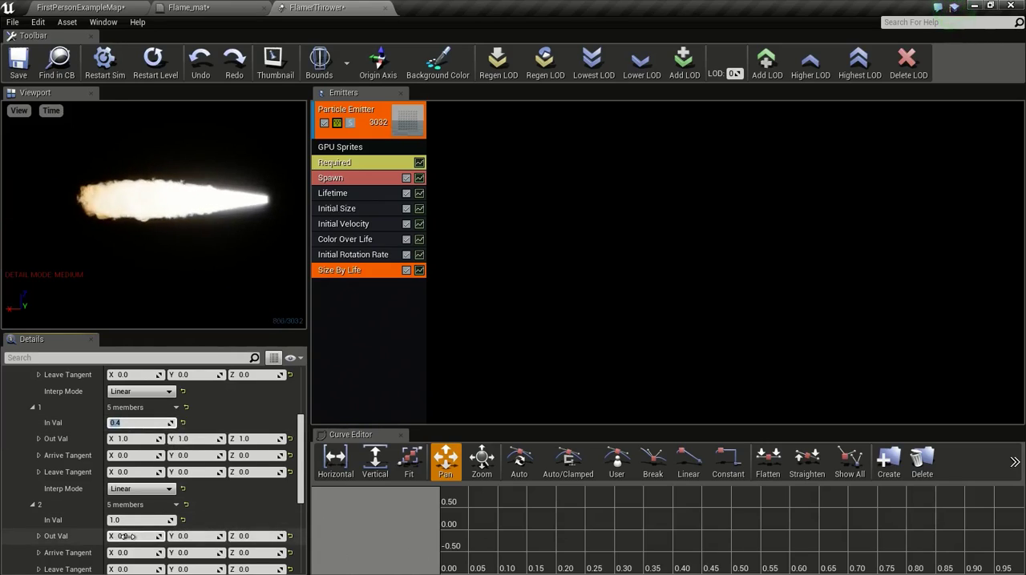
Step: Set the third Size By Life point's Out Val to 2.0 on X, Y and Z and save the particle system
click(126, 536)
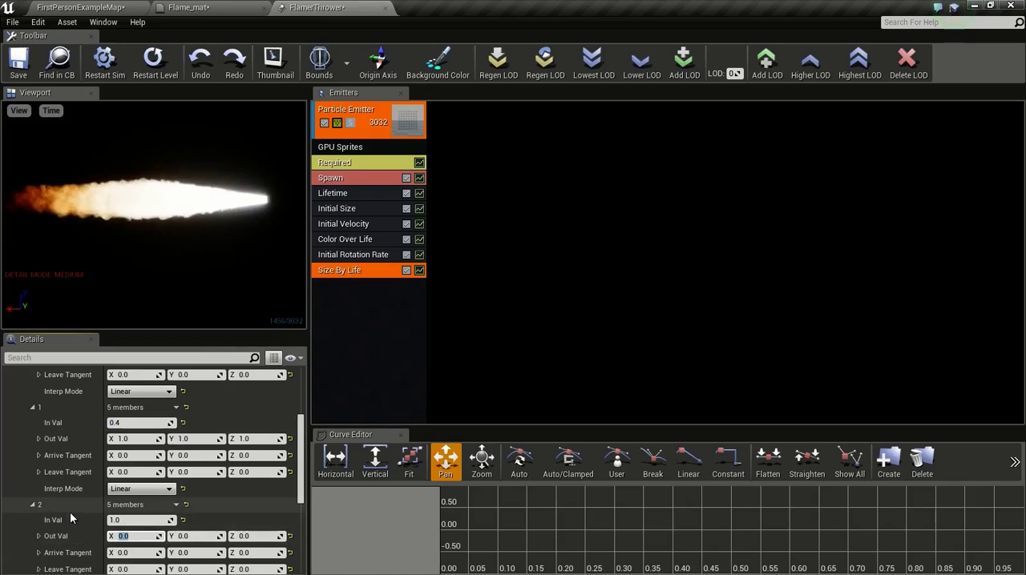
scroll(96, 516, down, 1)
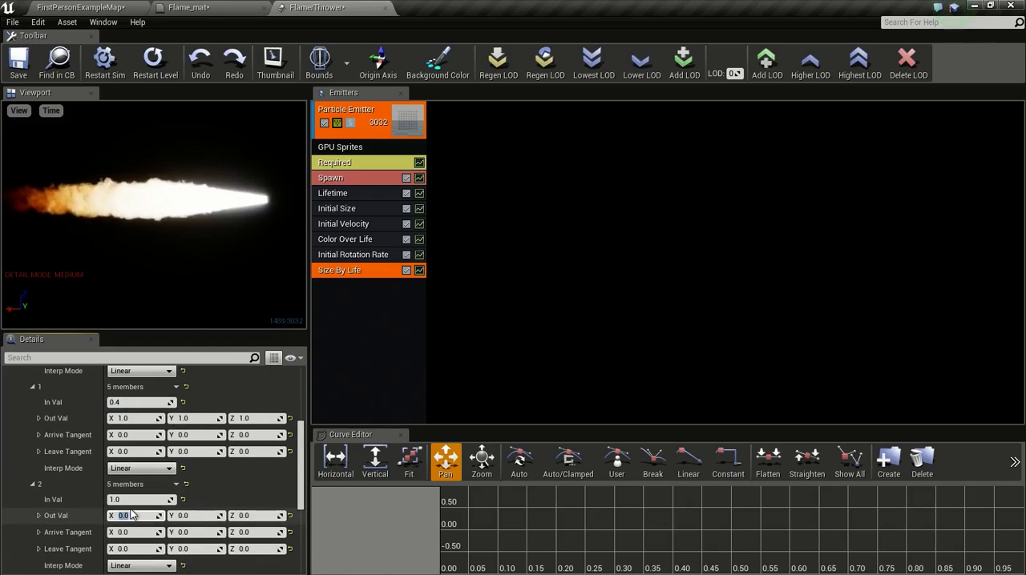
click(180, 516)
click(250, 516)
key(Return)
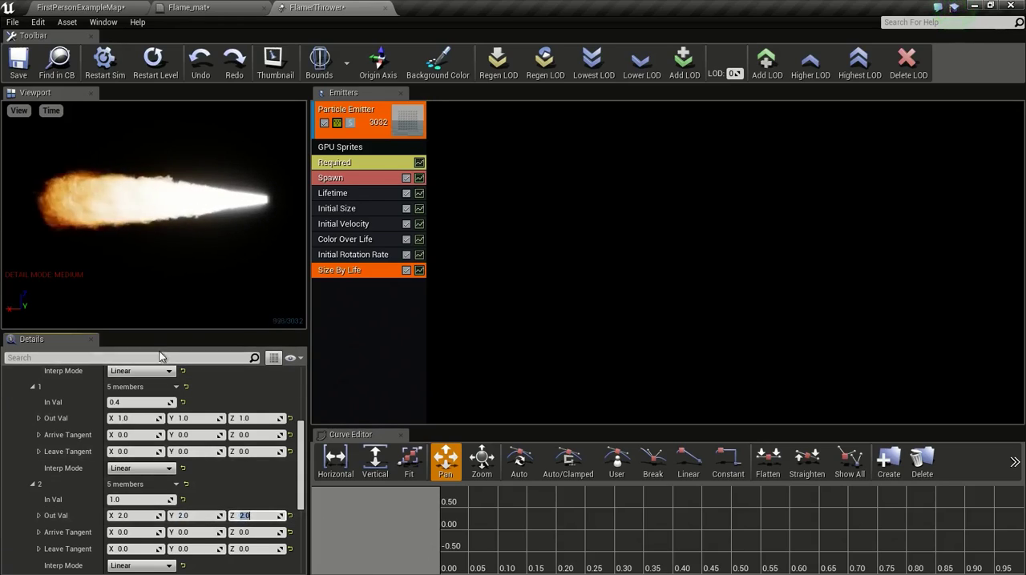
mouse_move(224, 197)
mouse_down()
mouse_move(239, 197)
mouse_move(222, 202)
mouse_up()
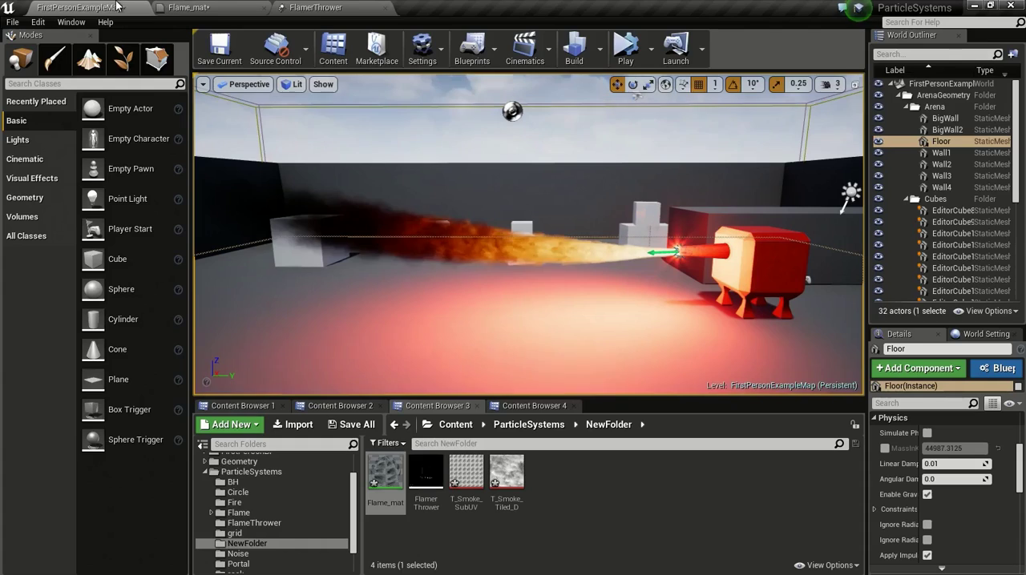
Step: Place the FlamerThrower particle system in the level, near the dark wall beside the white cubes
scroll(529, 233, up, 3)
right_drag(529, 232, 321, 248)
drag(424, 462, 521, 320)
drag(525, 276, 532, 109)
right_drag(532, 109, 321, 120)
right_drag(666, 207, 651, 209)
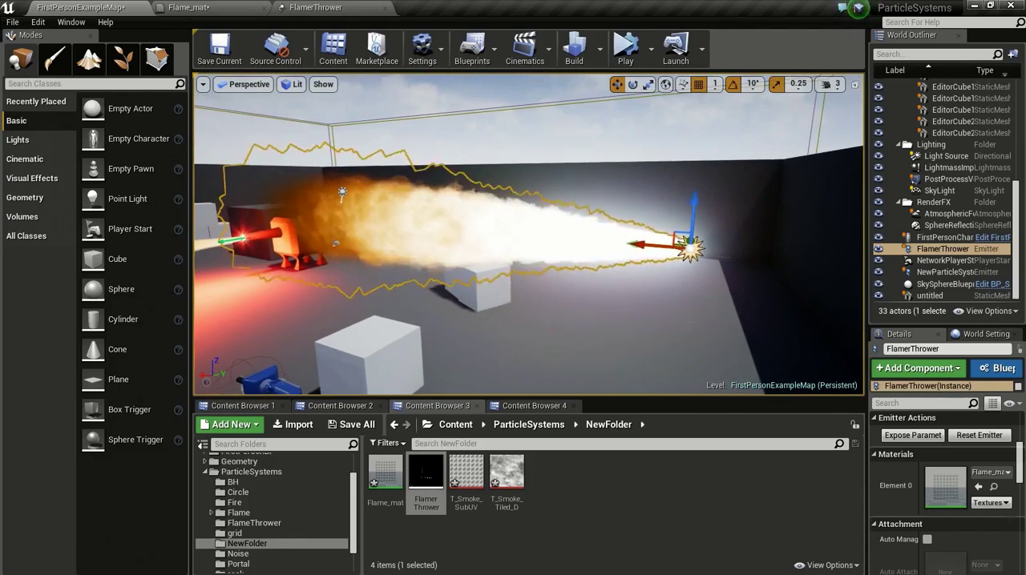
Step: Examine the placed flame and compare it with the red flamethrower's flame and its light on the floor
click(593, 324)
right_drag(593, 325, 682, 300)
right_drag(537, 274, 580, 272)
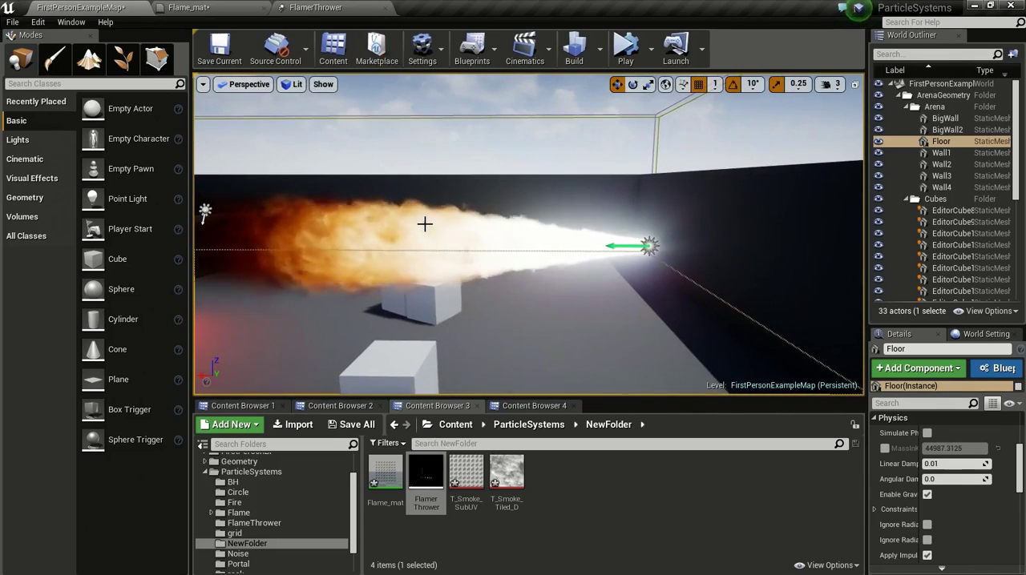
click(358, 6)
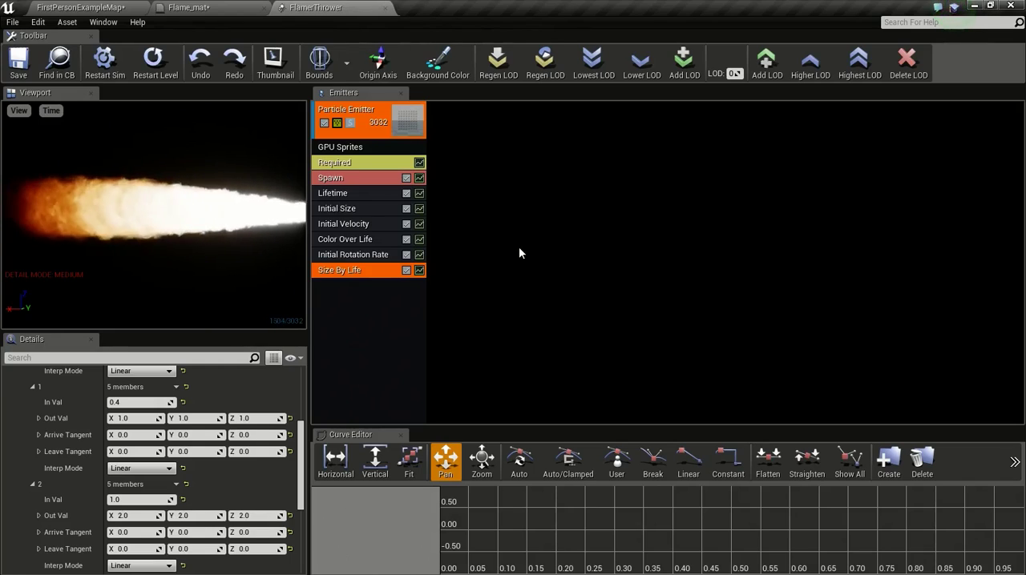
scroll(247, 228, down, 1)
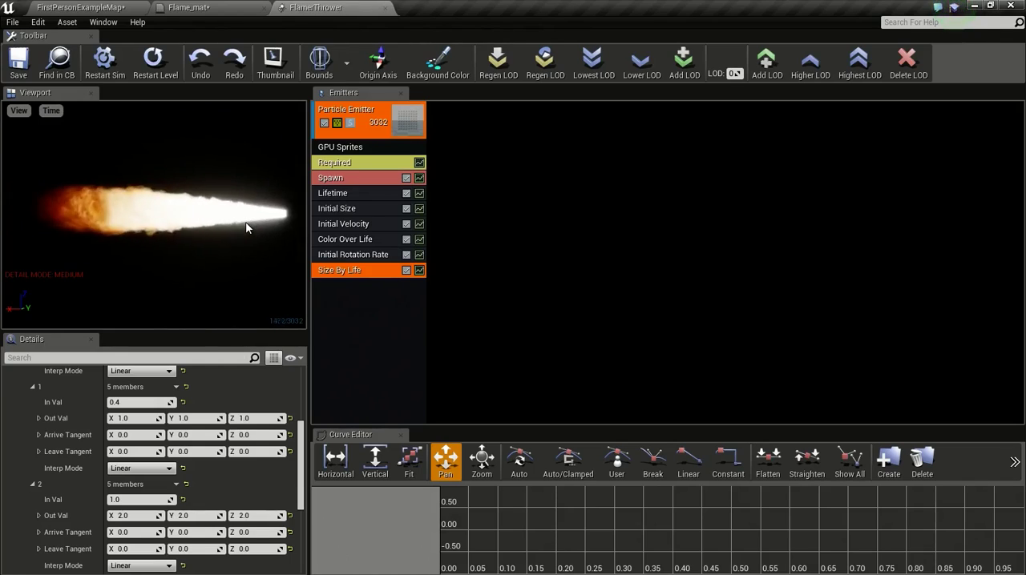
scroll(247, 216, up, 1)
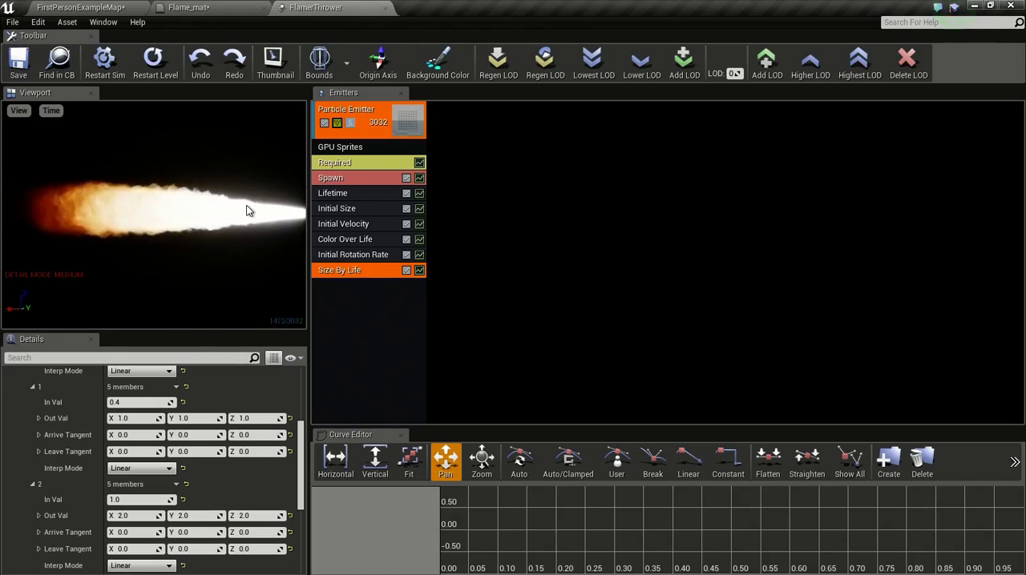
click(113, 8)
right_drag(345, 189, 240, 204)
right_drag(492, 246, 492, 245)
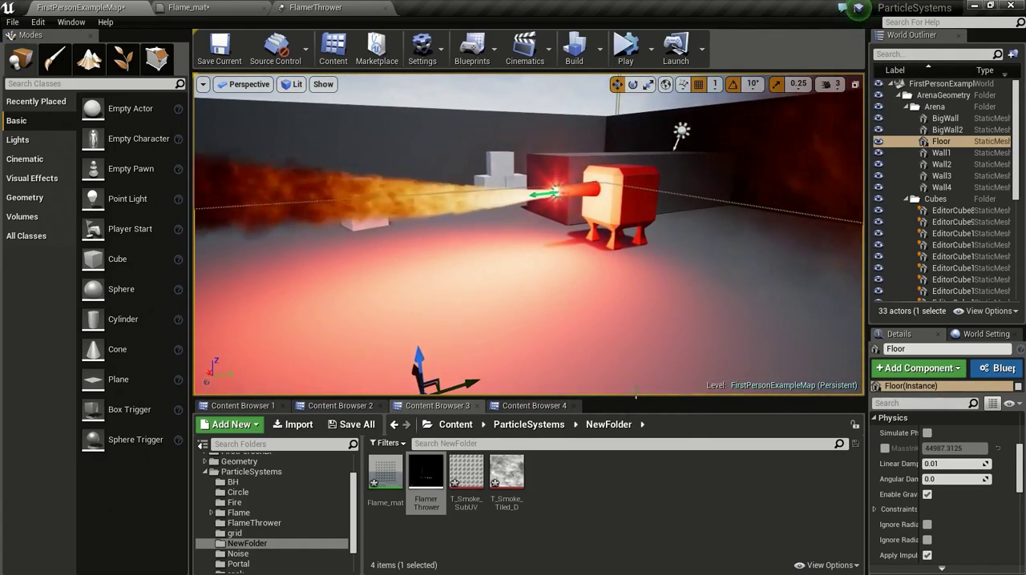
mouse_move(590, 360)
right_down()
mouse_move(573, 353)
mouse_move(593, 353)
right_up()
Step: Duplicate the FlamerThrower particle emitter and remove the GPU Sprites module from the copy
click(321, 7)
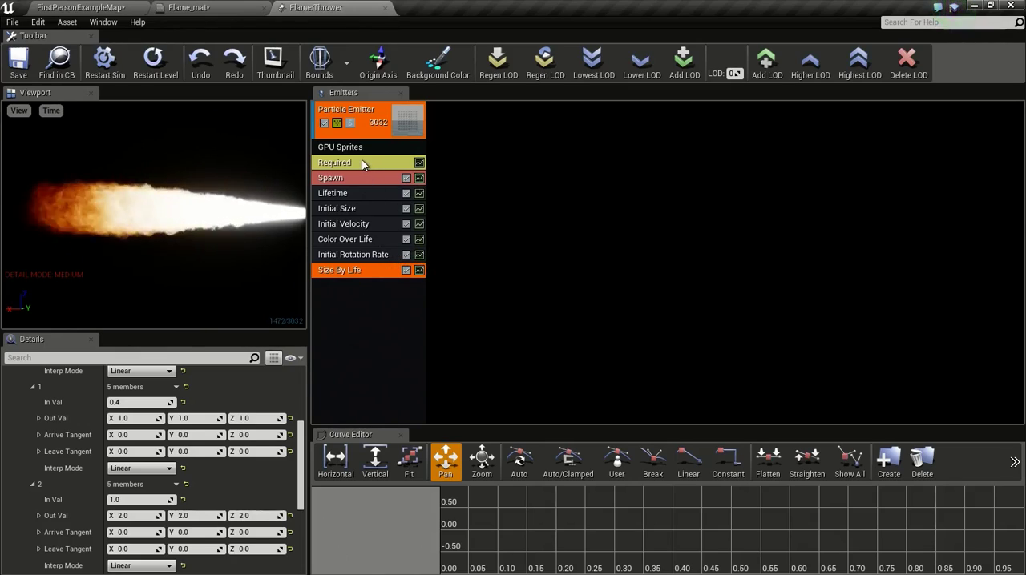
right_click(374, 133)
mouse_move(397, 140)
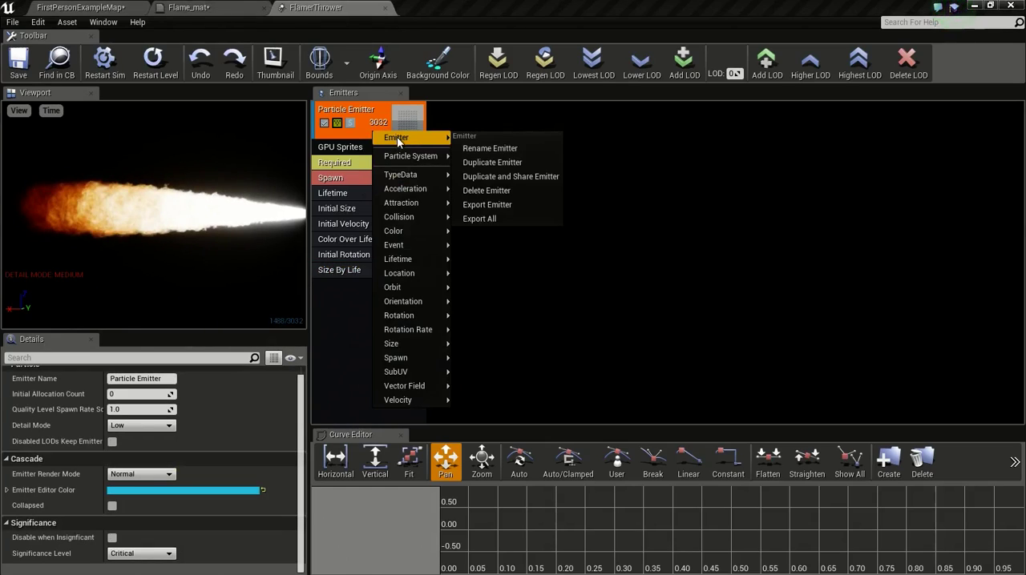
click(492, 160)
click(474, 149)
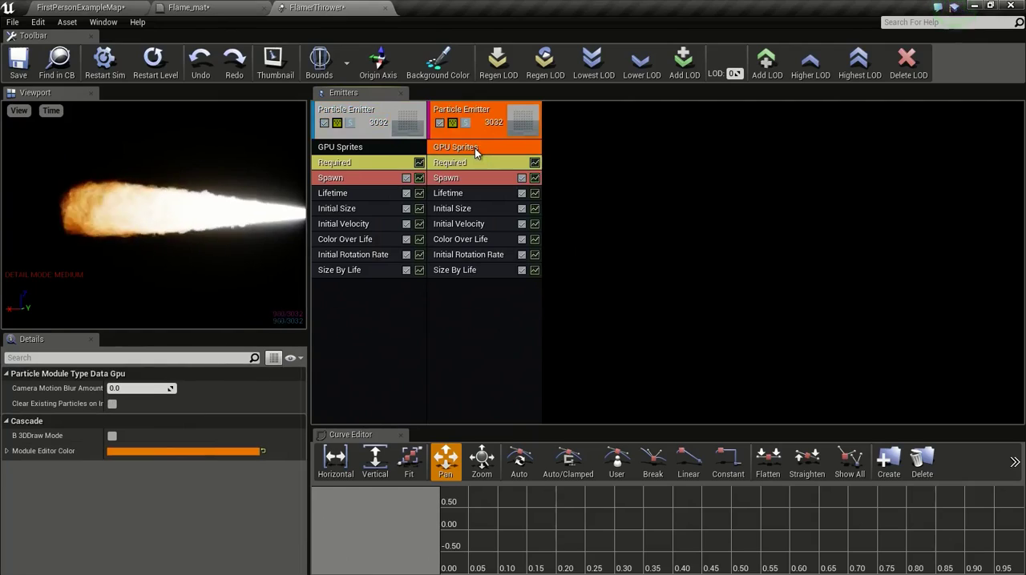
Step: Set the constant spawn rate of the duplicated emitter to 50
click(466, 163)
click(459, 178)
click(138, 420)
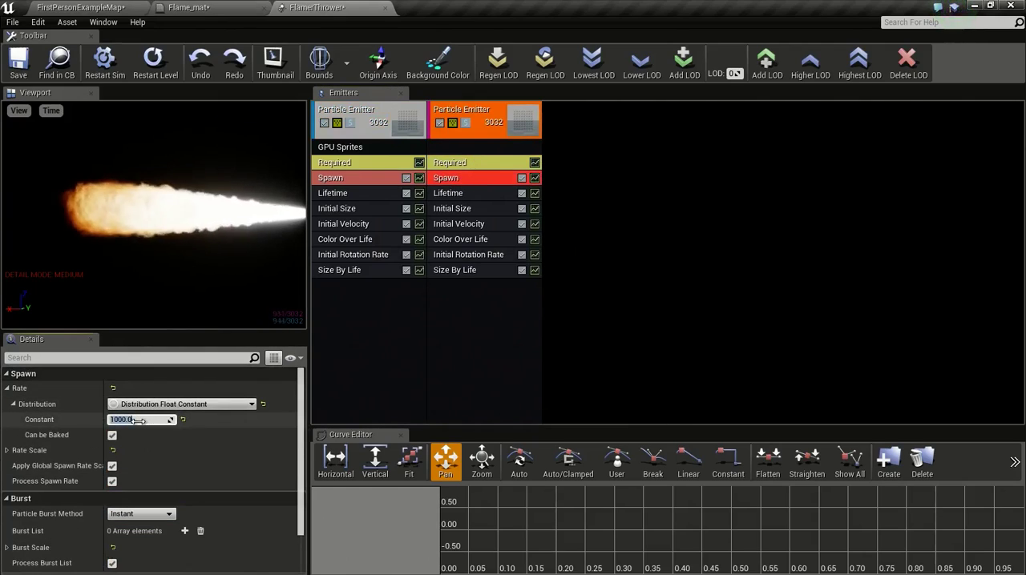
text(50)
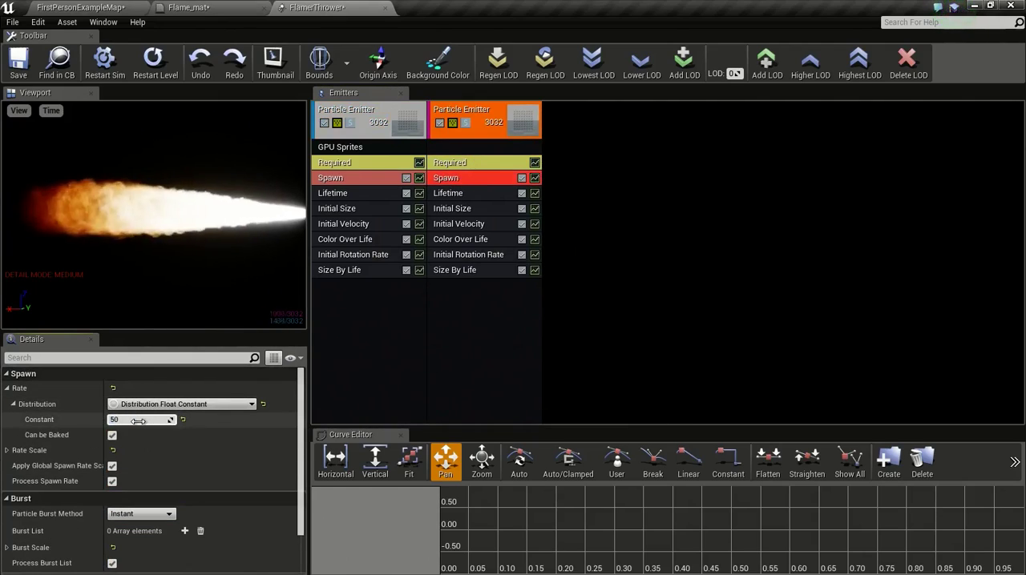
key(Return)
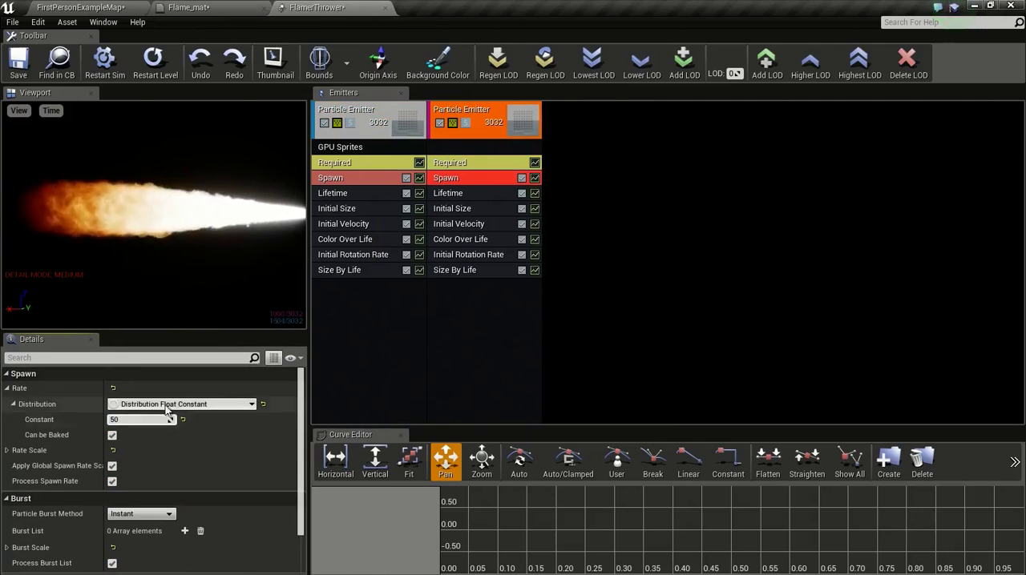
click(465, 304)
click(480, 177)
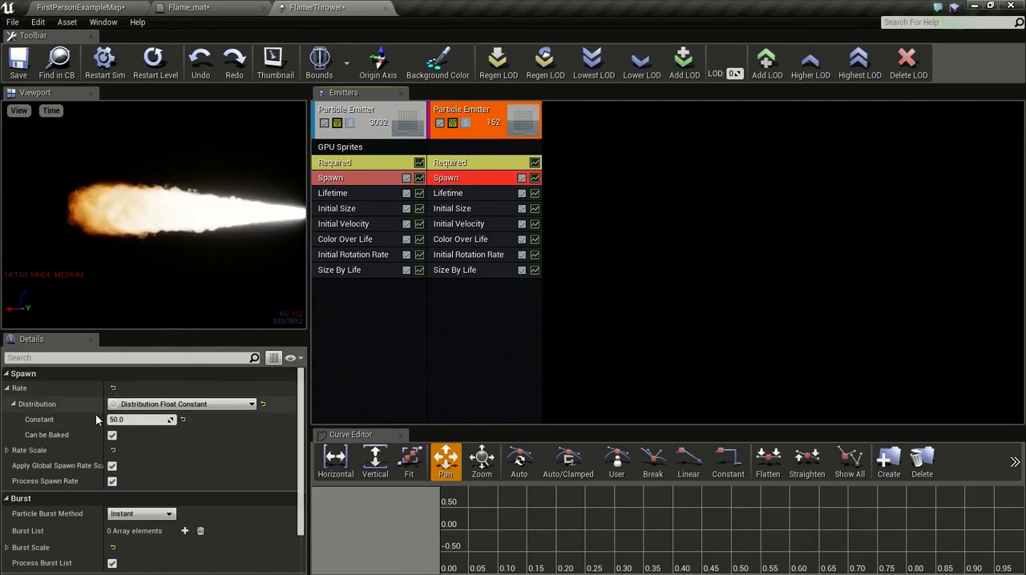
click(122, 421)
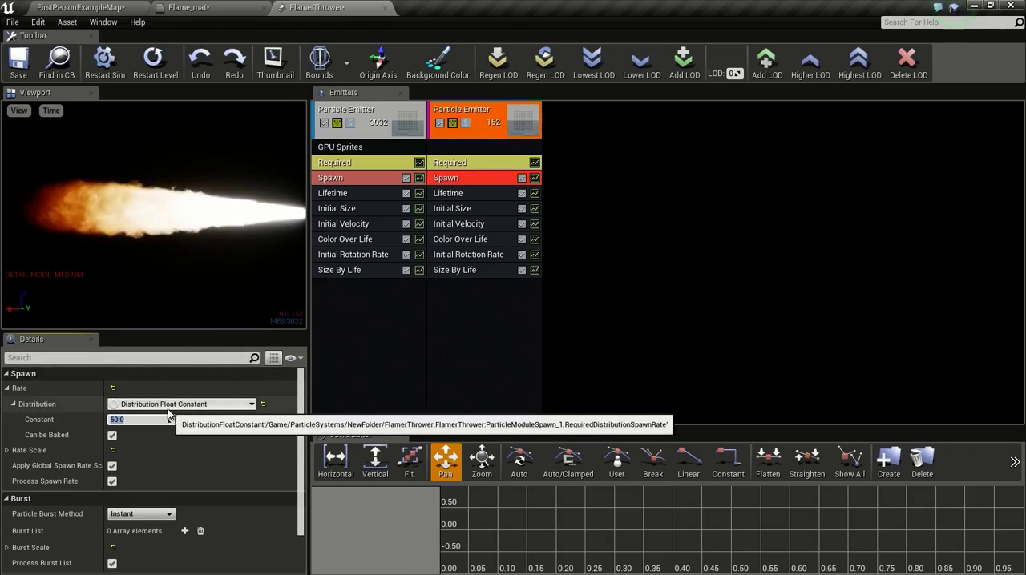
Step: Add a Light module to the duplicated emitter and save the particle system
right_click(466, 300)
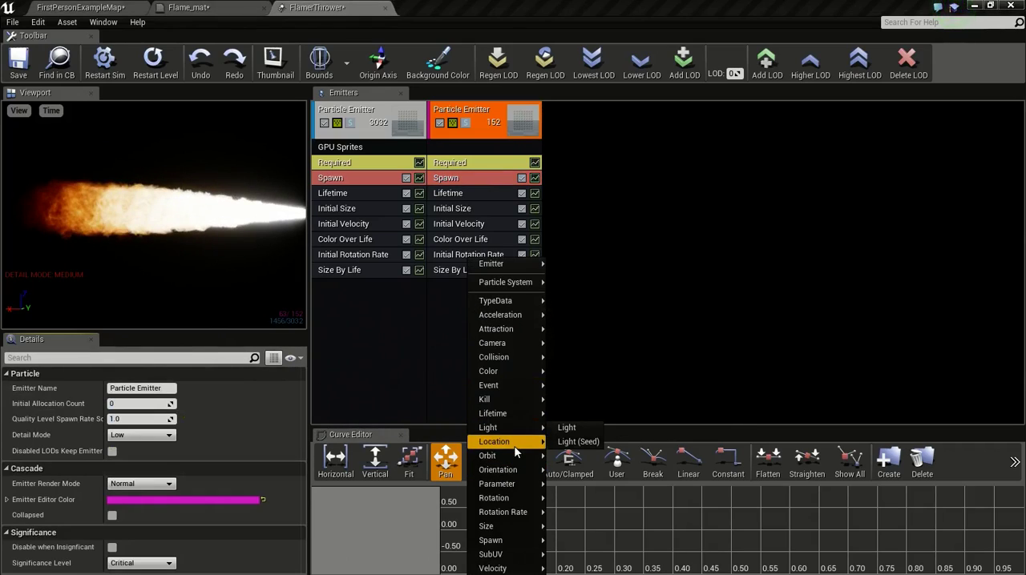
mouse_move(509, 425)
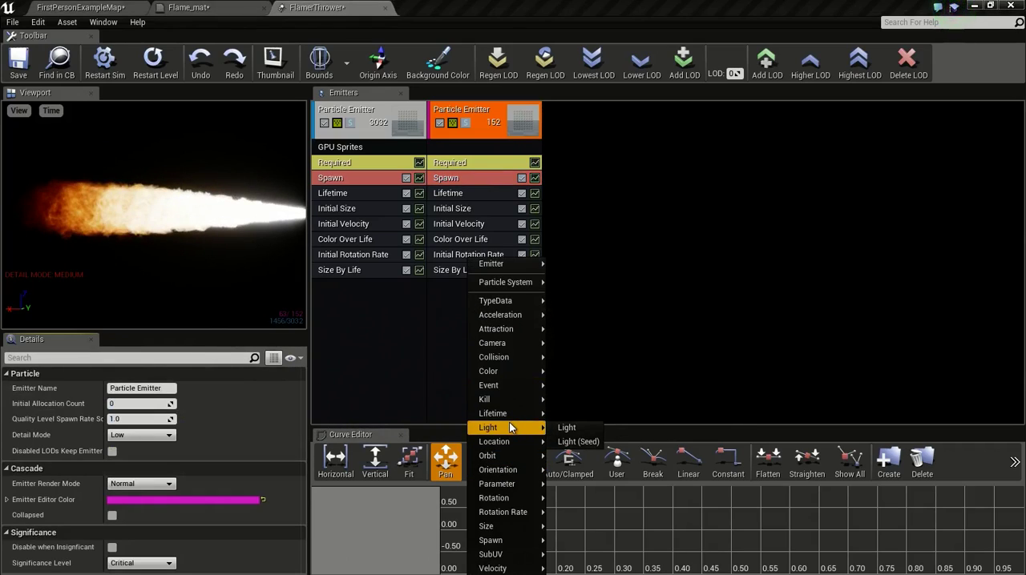
click(565, 429)
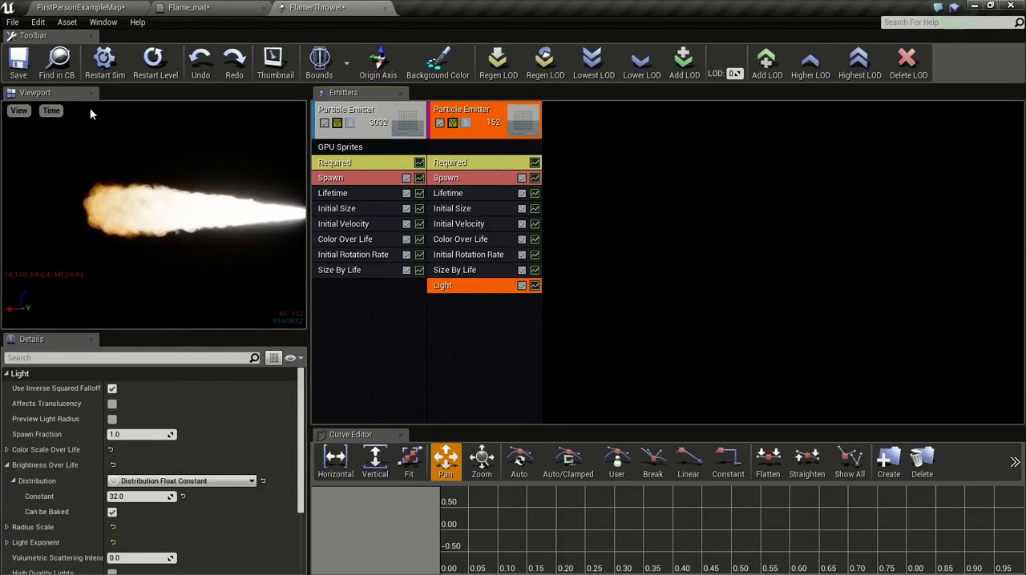
click(17, 61)
Step: Inspect how the flame's particle lights illuminate the surrounding walls and floor in the level
click(80, 7)
right_drag(529, 234, 605, 252)
key(w)
key(s)
key(w)
right_click(587, 210)
text(a)
right_drag(467, 222, 504, 200)
Step: Set the Light module's constant Brightness Over Life to 12 and save the particle system
click(309, 8)
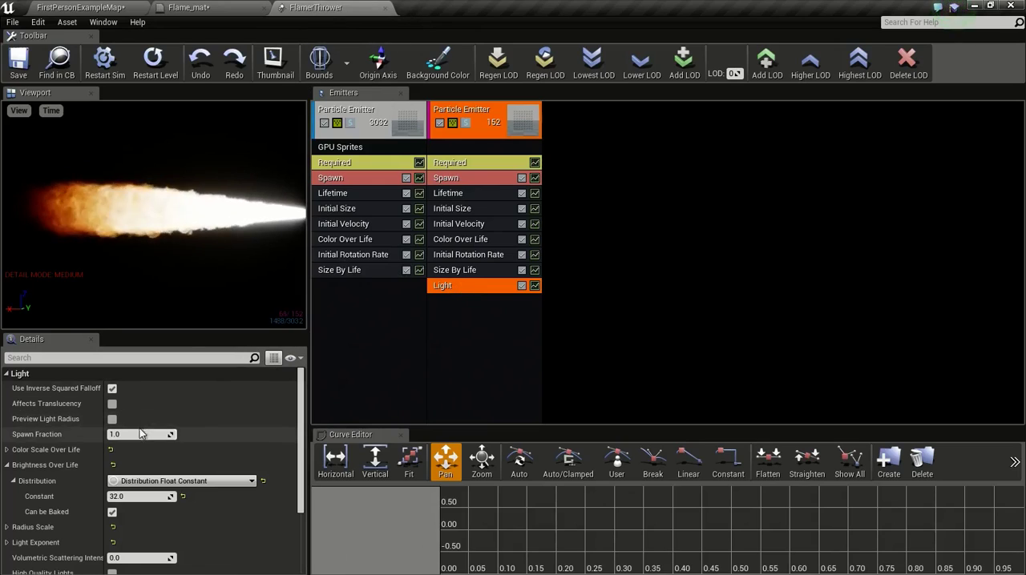
scroll(185, 452, down, 2)
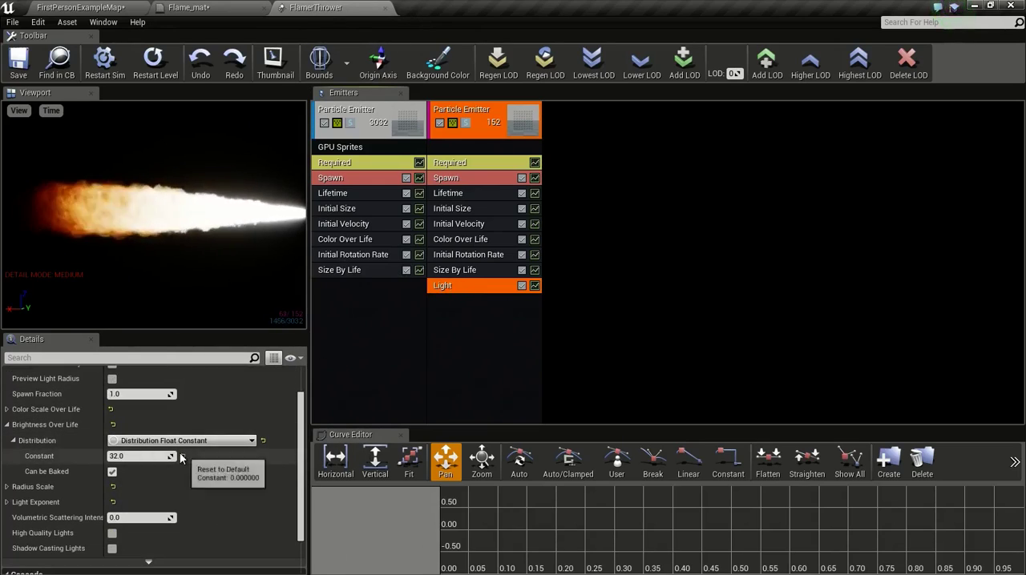
click(131, 457)
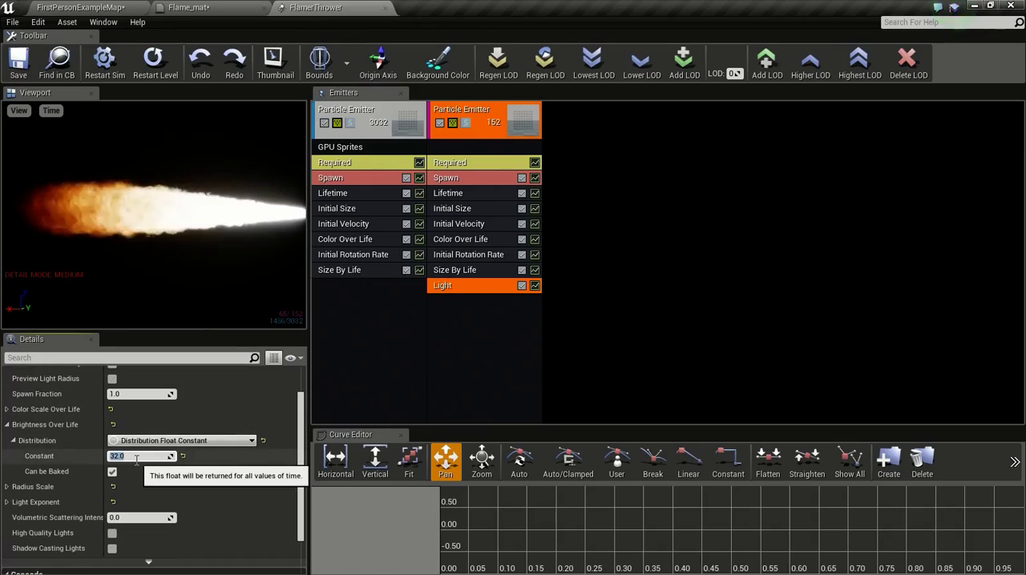
text(1)
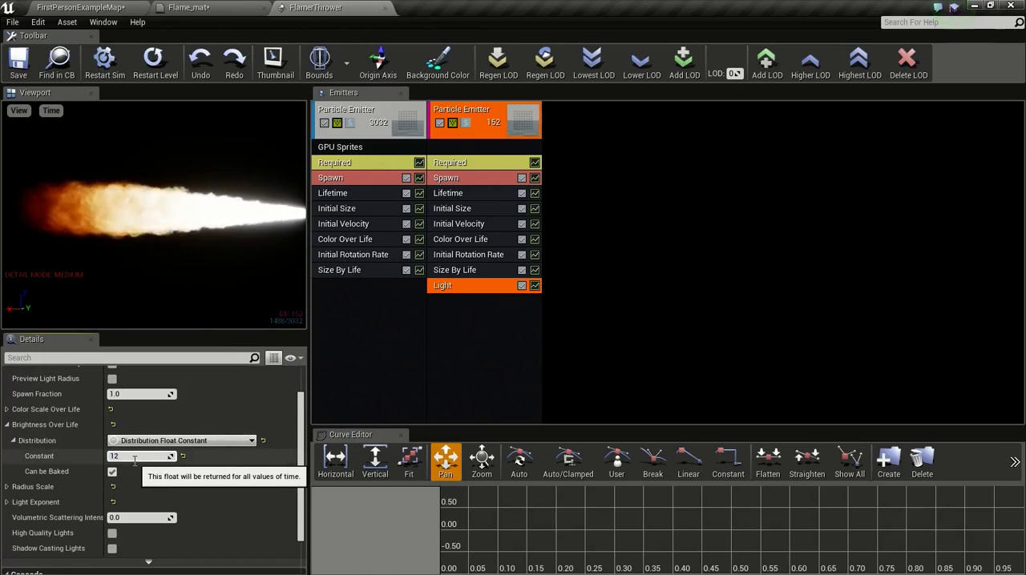
text(2)
key(Return)
click(19, 63)
Step: Delete the NewParticleSystem emitter at the red flamethrower's nozzle from the level
click(80, 7)
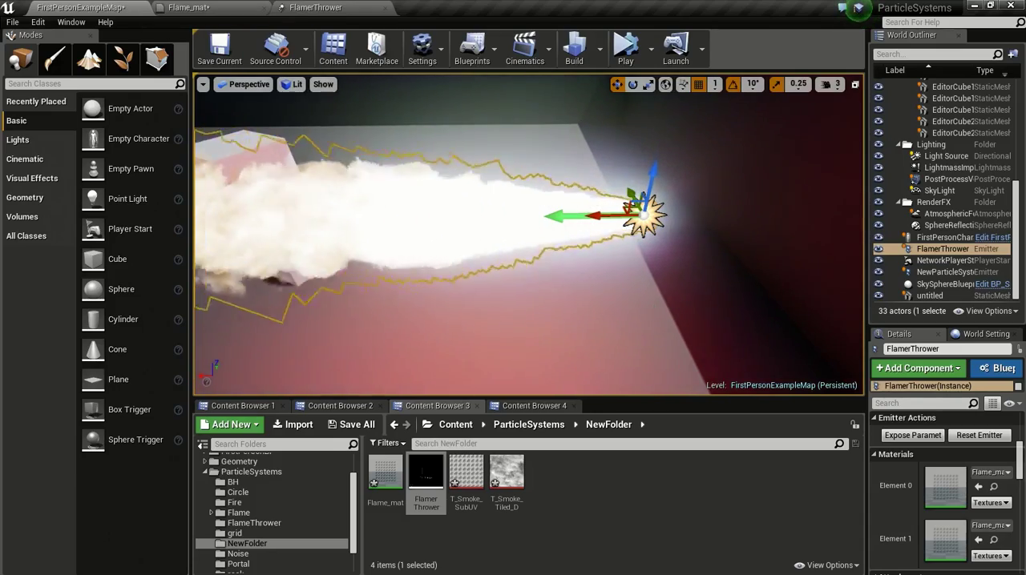
mouse_move(529, 241)
right_down()
mouse_move(545, 241)
mouse_move(501, 240)
mouse_move(529, 273)
mouse_move(337, 220)
mouse_move(339, 240)
right_up()
right_drag(597, 244, 597, 244)
click(612, 223)
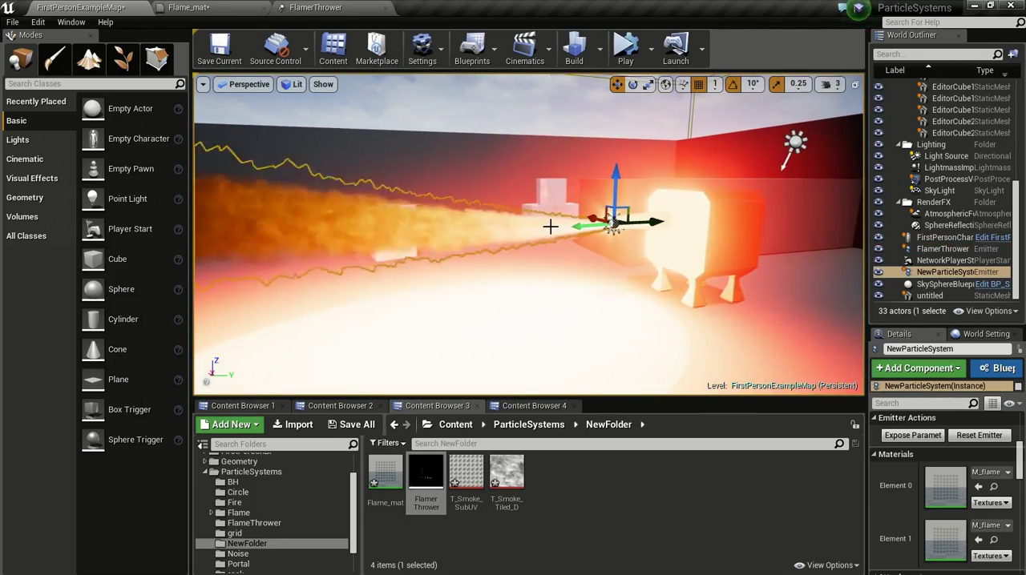
key(Delete)
Step: Lower the FlamerThrower emitter towards the floor and check its light on the nearby cubes
right_drag(550, 226, 656, 233)
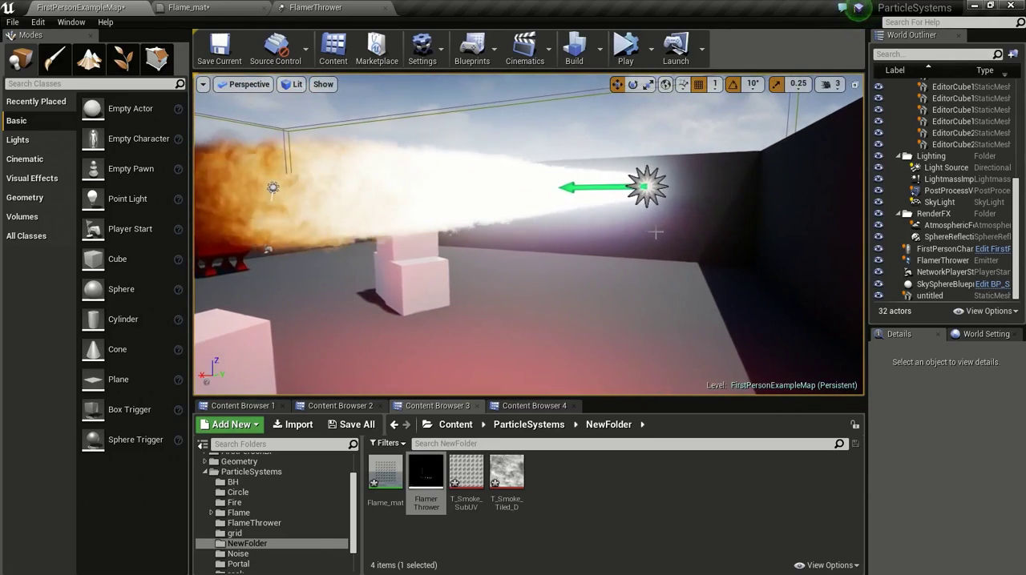
click(646, 185)
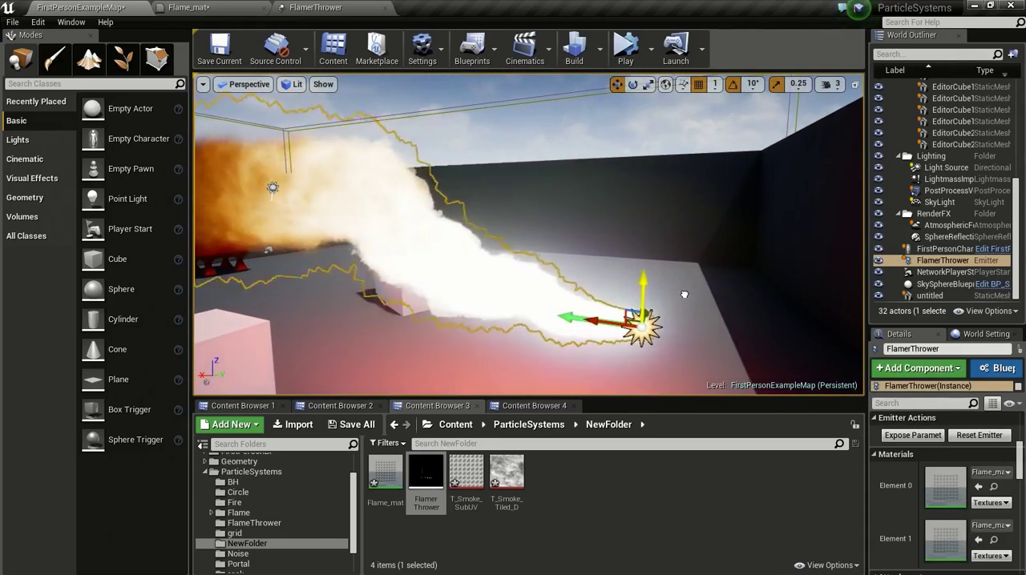
right_drag(359, 253, 339, 274)
right_drag(607, 271, 577, 304)
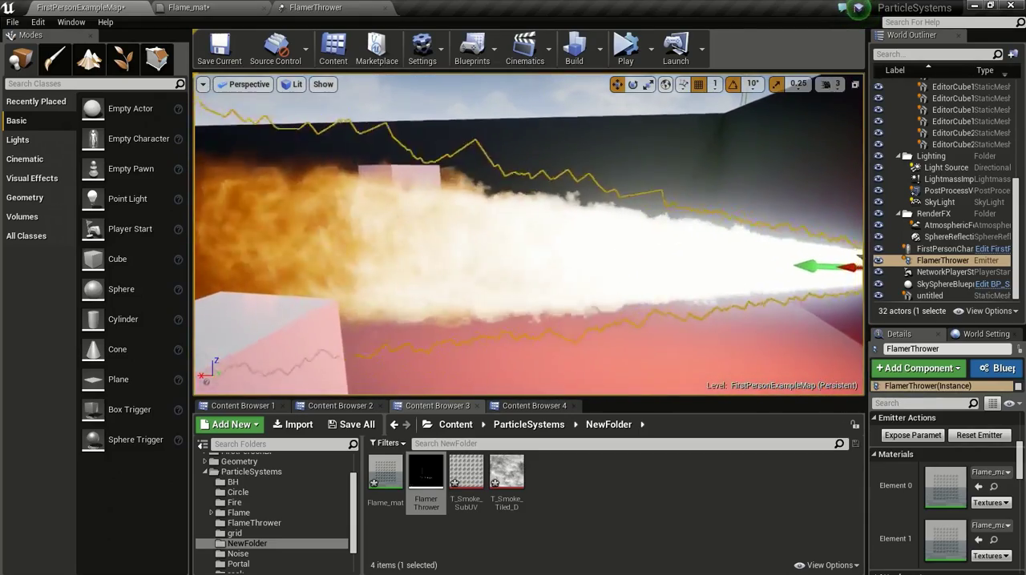
right_drag(529, 329, 518, 339)
mouse_move(504, 305)
right_down()
mouse_move(474, 298)
mouse_move(502, 303)
right_up()
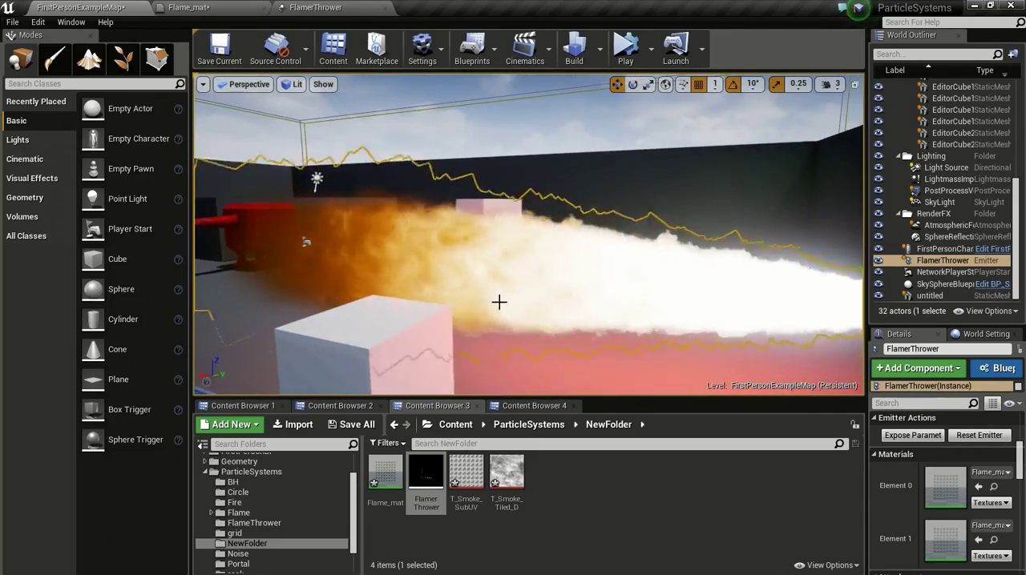
Step: Add a Const Acceleration module to the GPU sprite flame emitter of the FlamerThrower particle system and select it
mouse_move(405, 217)
right_down()
mouse_move(513, 220)
mouse_move(421, 217)
right_up()
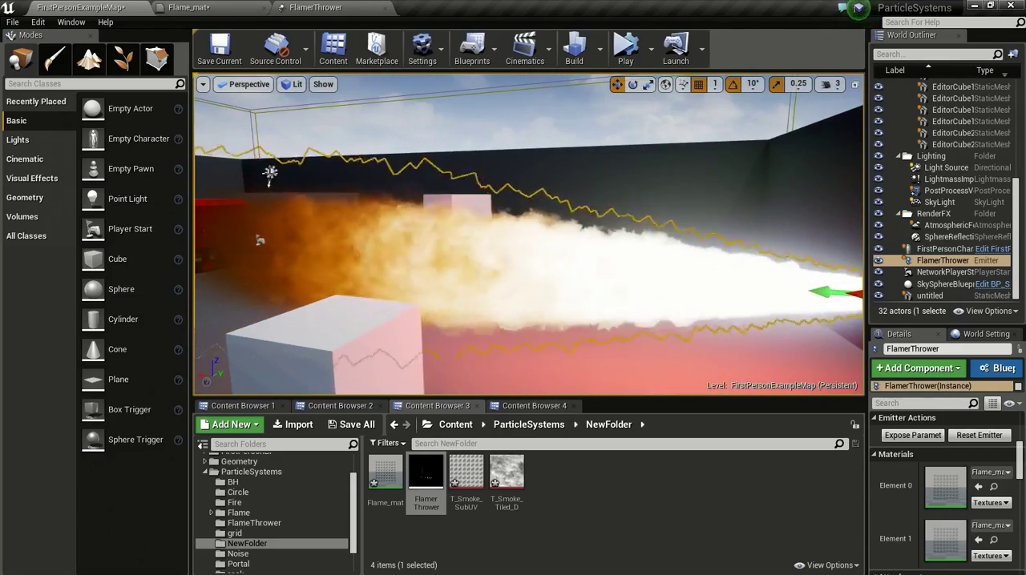
right_drag(470, 233, 465, 314)
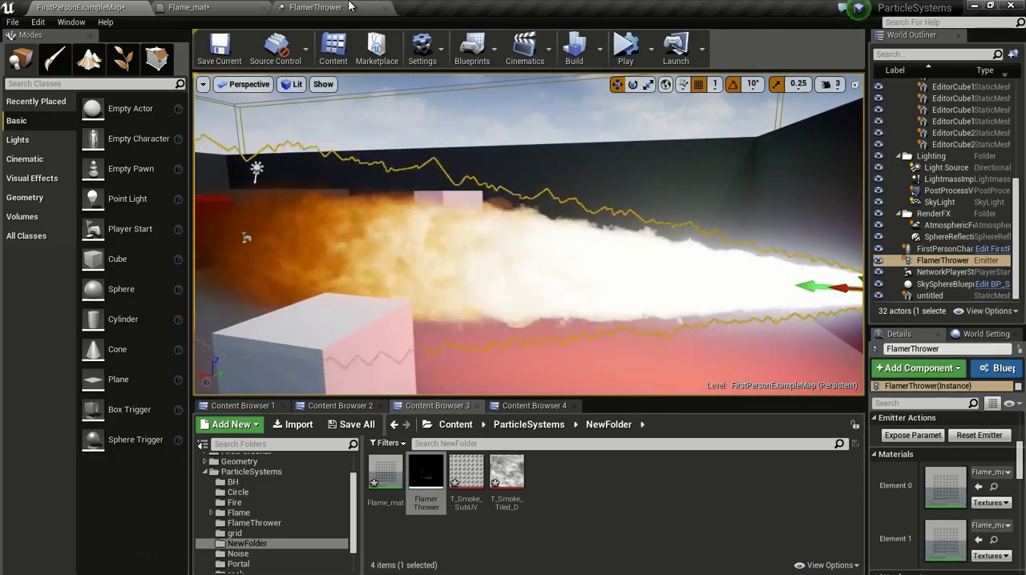
click(350, 7)
click(351, 305)
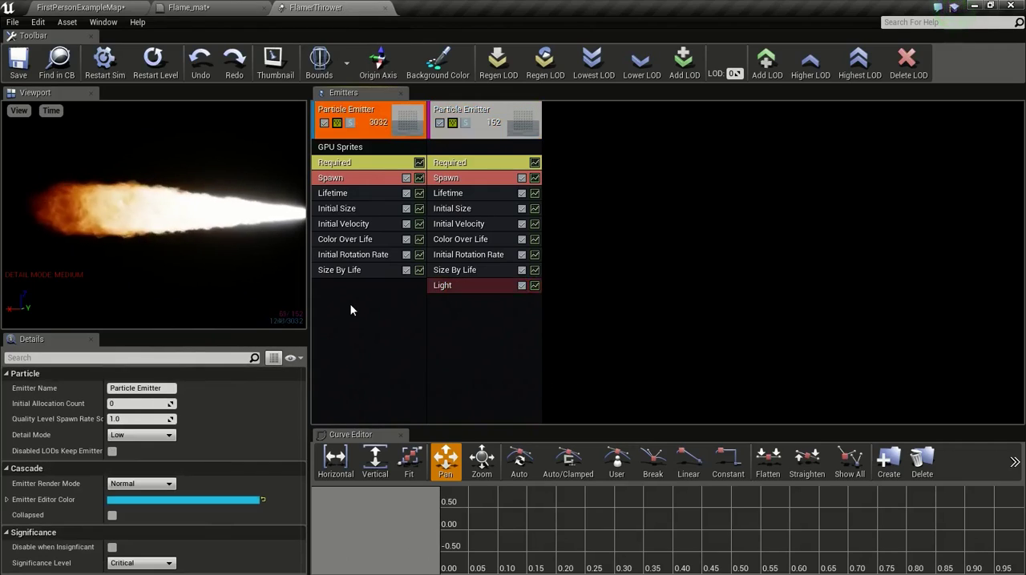
right_click(351, 299)
mouse_move(377, 356)
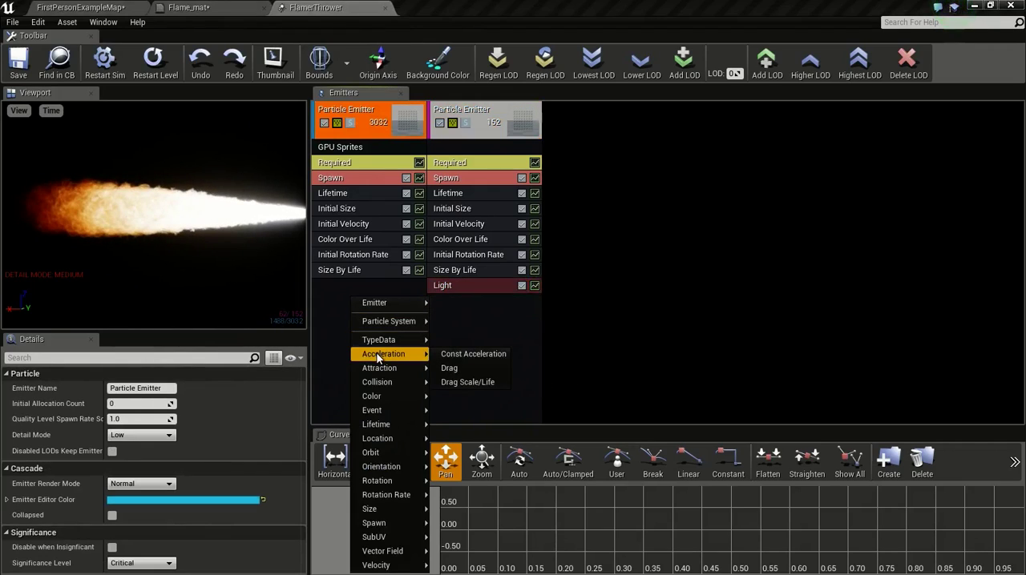
click(461, 358)
click(360, 285)
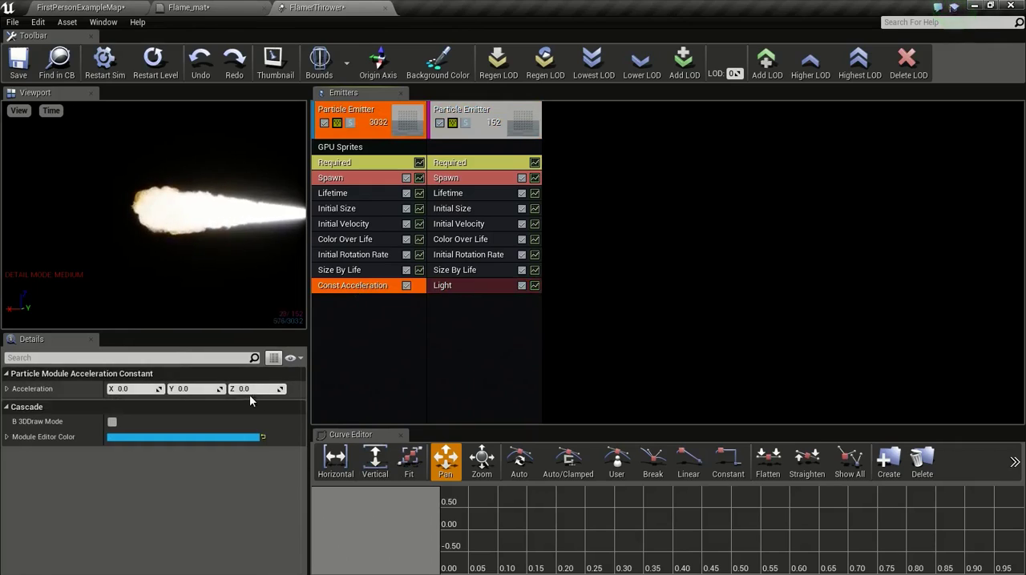
Step: Set the Const Acceleration module's Z value to 50, save the particle system and check the flame in the level
click(248, 389)
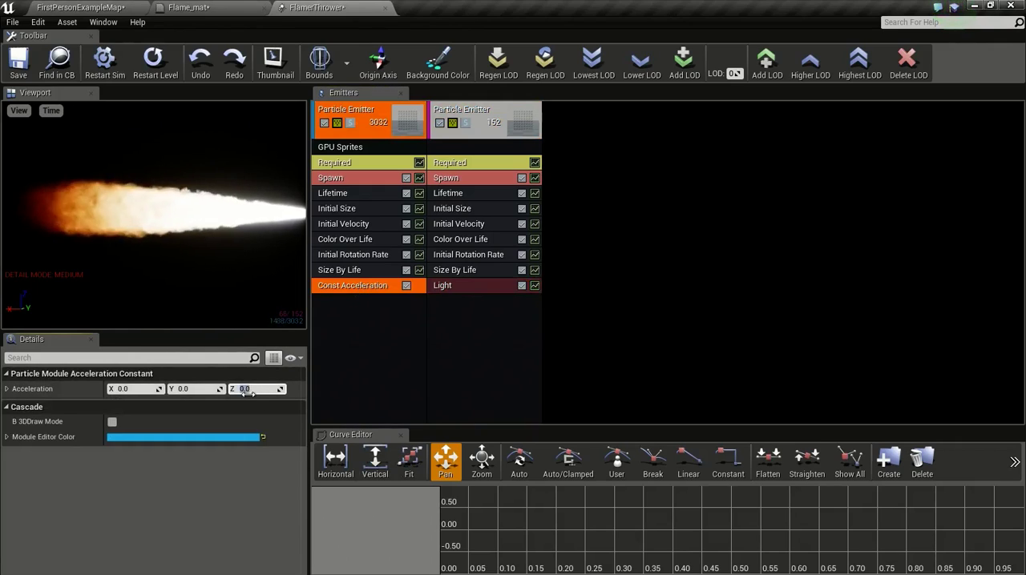
text(4)
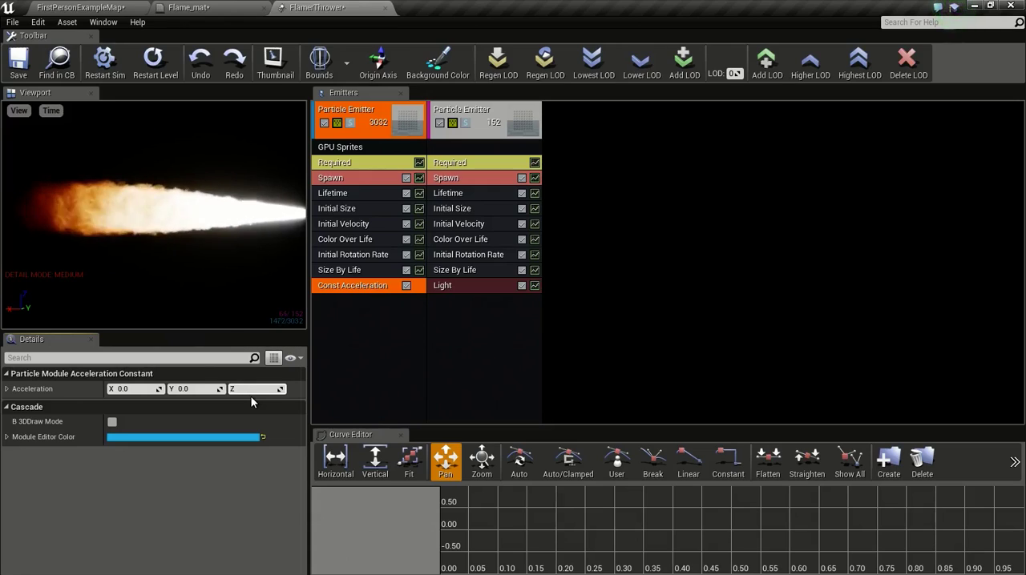
text(0)
key(Return)
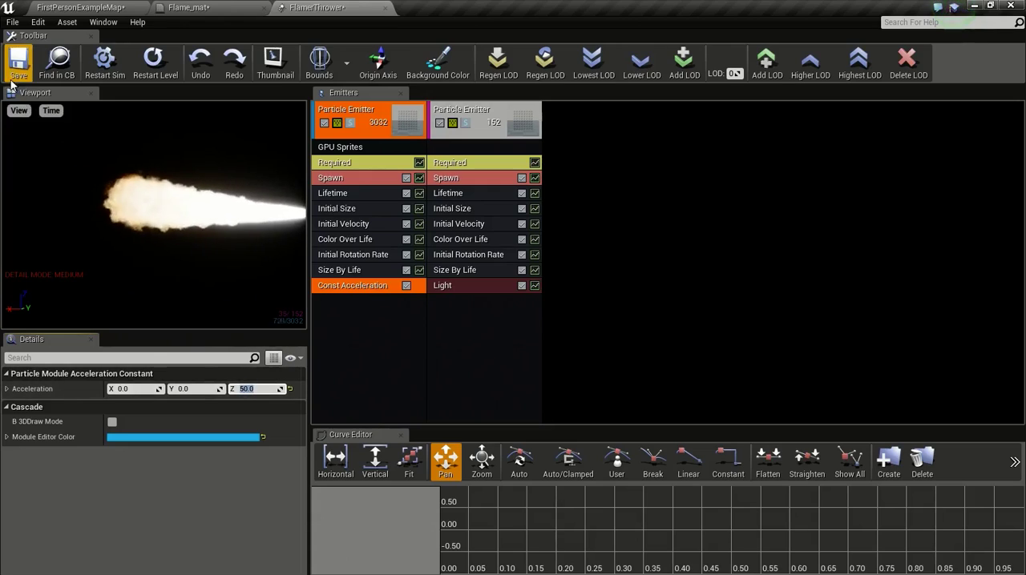
click(18, 63)
click(80, 7)
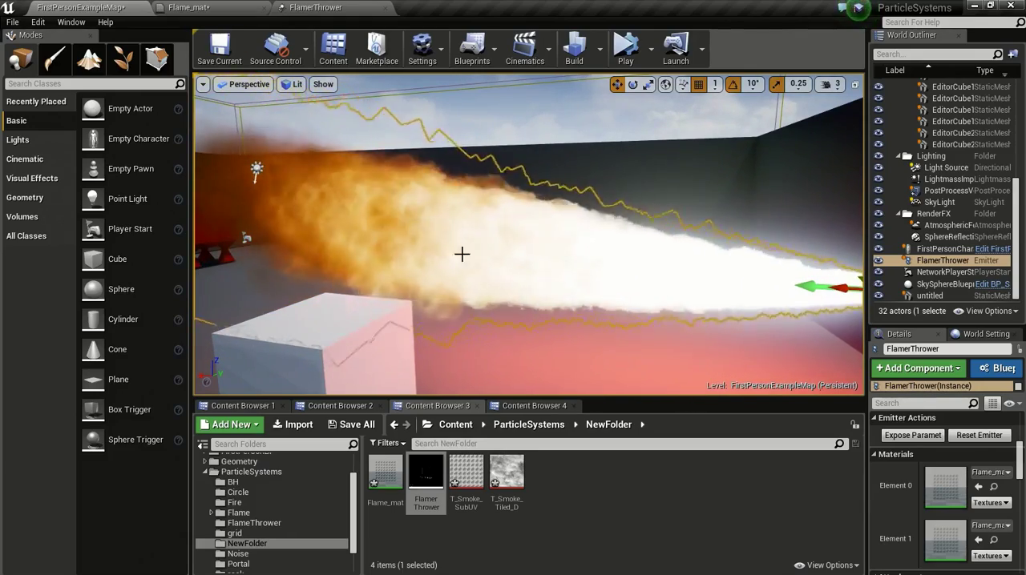
scroll(556, 266, down, 5)
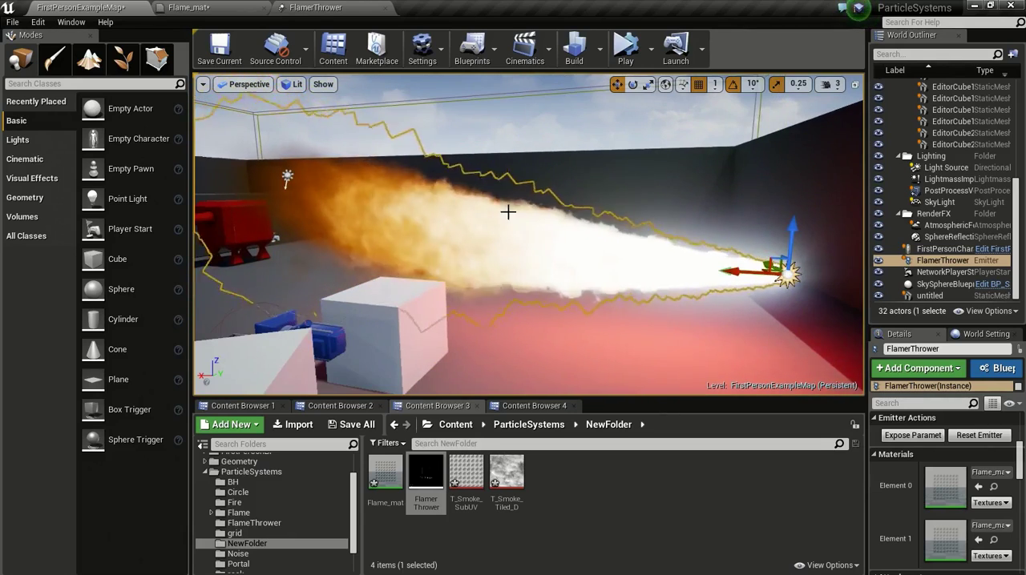
Step: Copy the flame emitter's Const Acceleration module to the light-casting emitter and check the effect in the level
click(335, 7)
drag(369, 288, 484, 302)
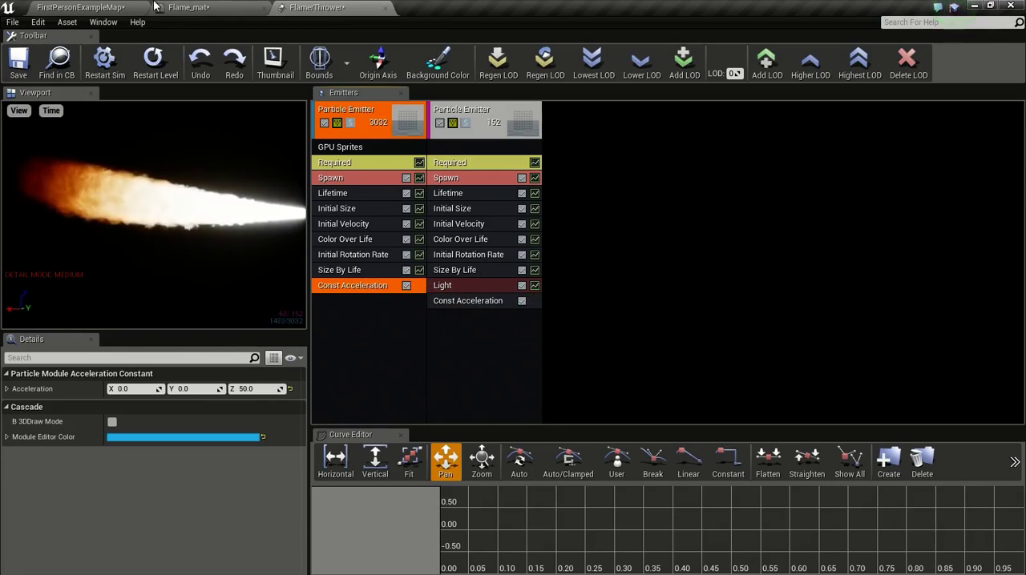
click(112, 7)
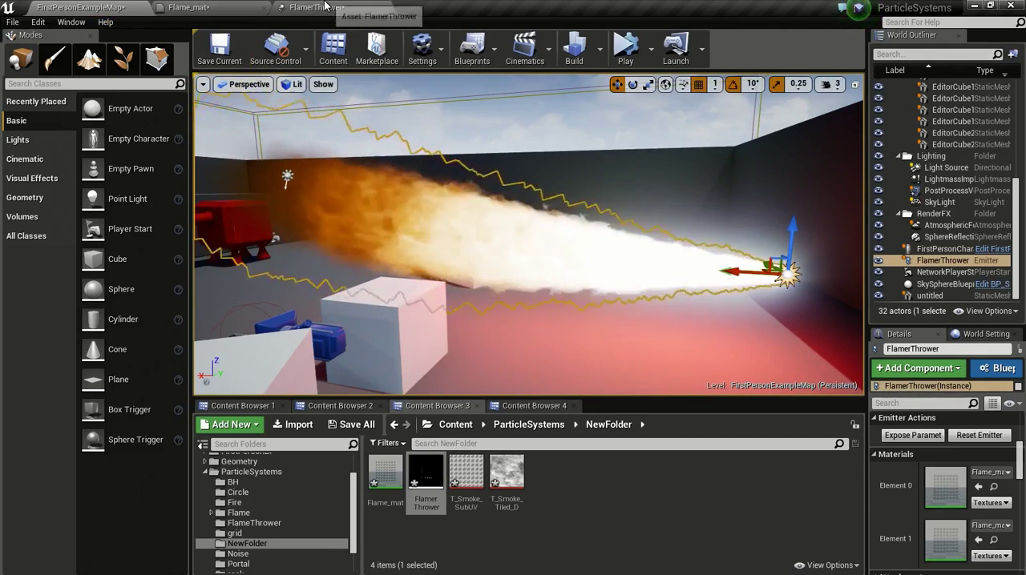
Step: Add two points to the constant curve of the flame emitter's Color Over Life module
click(319, 8)
click(353, 239)
scroll(154, 454, down, 5)
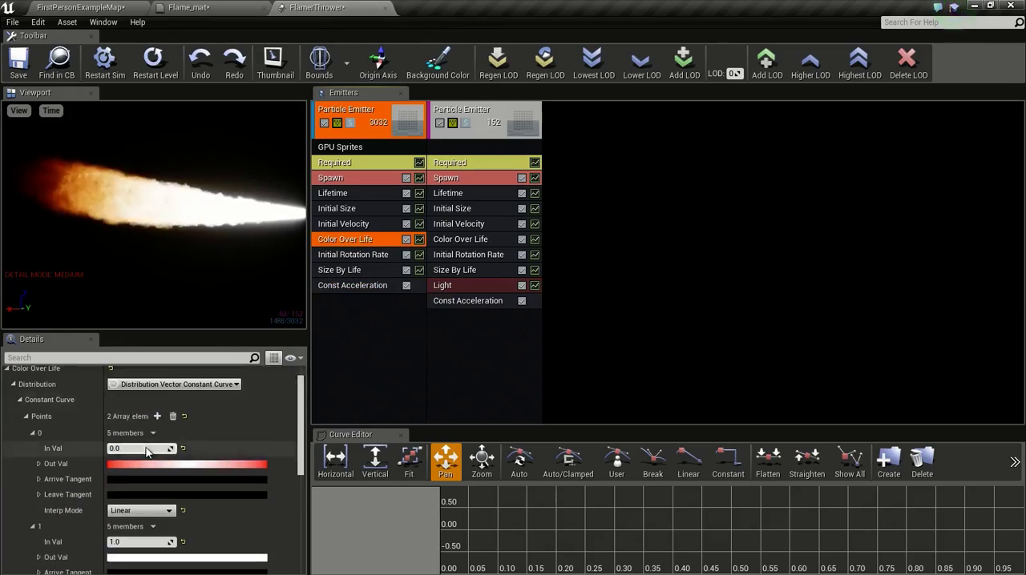
scroll(149, 452, up, 4)
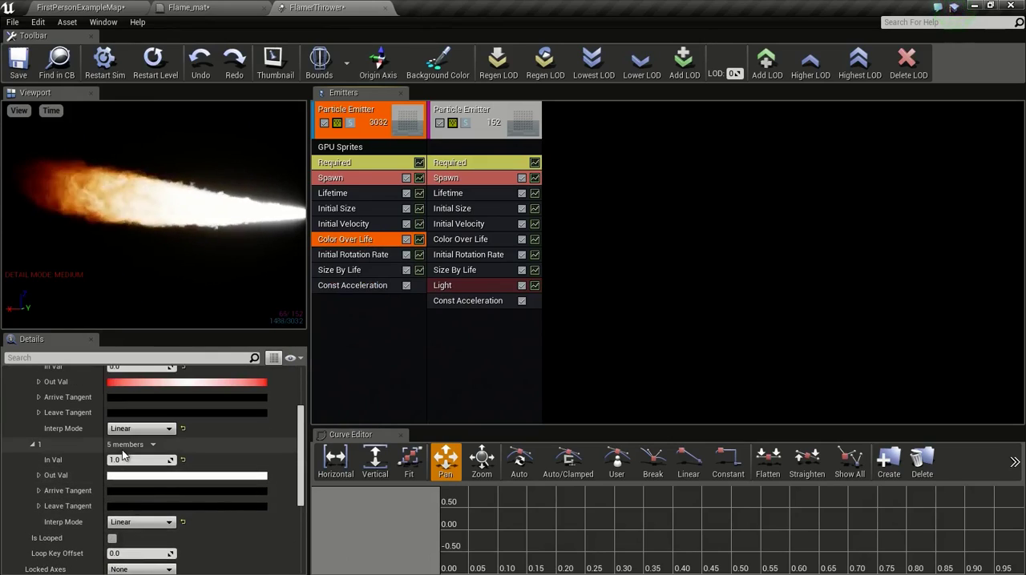
scroll(144, 473, up, 3)
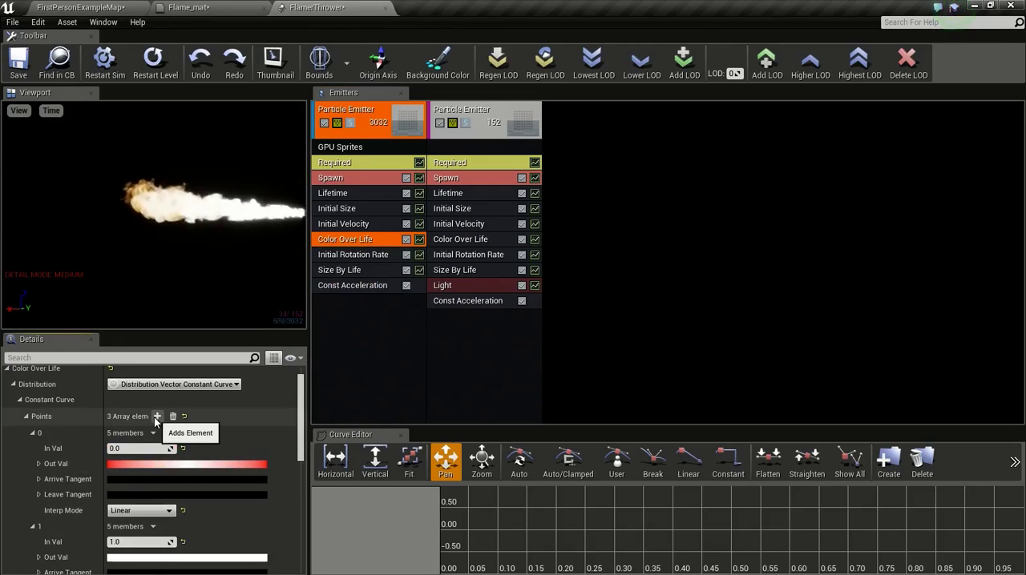
click(157, 417)
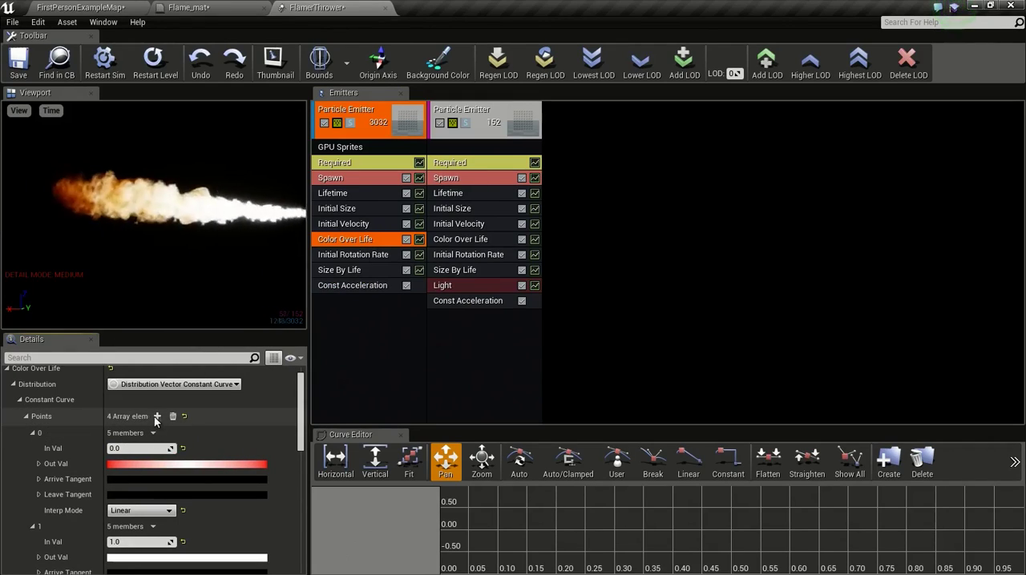
Step: Set point 1 of the Color Over Life curve to In Val 0.5 and its Out Val red to 4000
scroll(131, 428, down, 6)
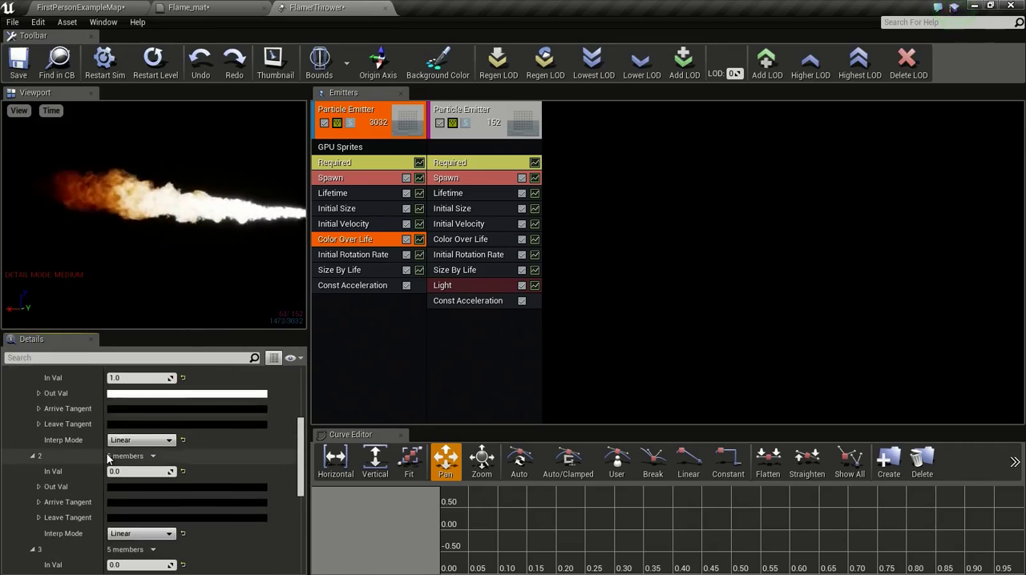
scroll(80, 480, up, 5)
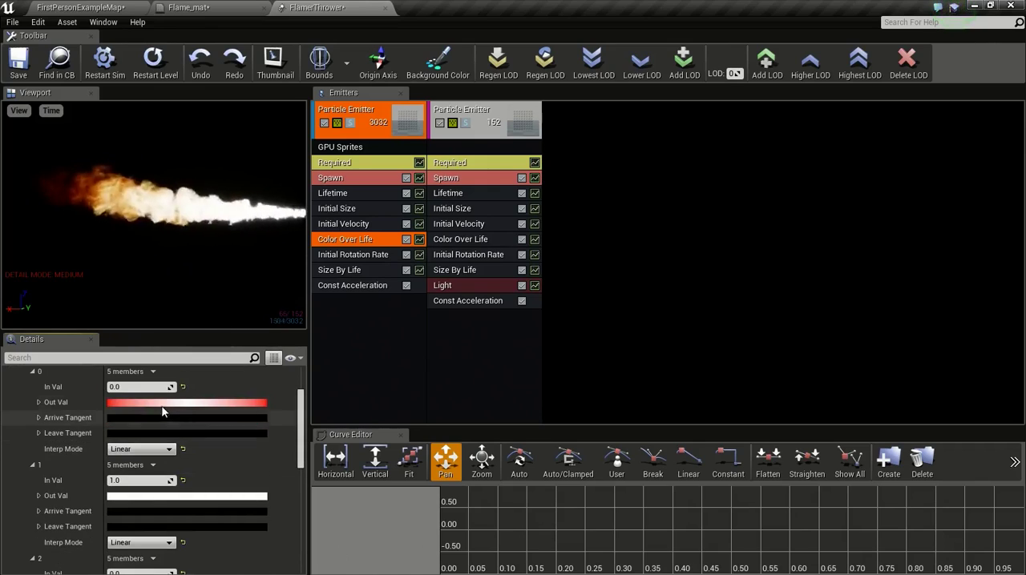
scroll(138, 431, down, 1)
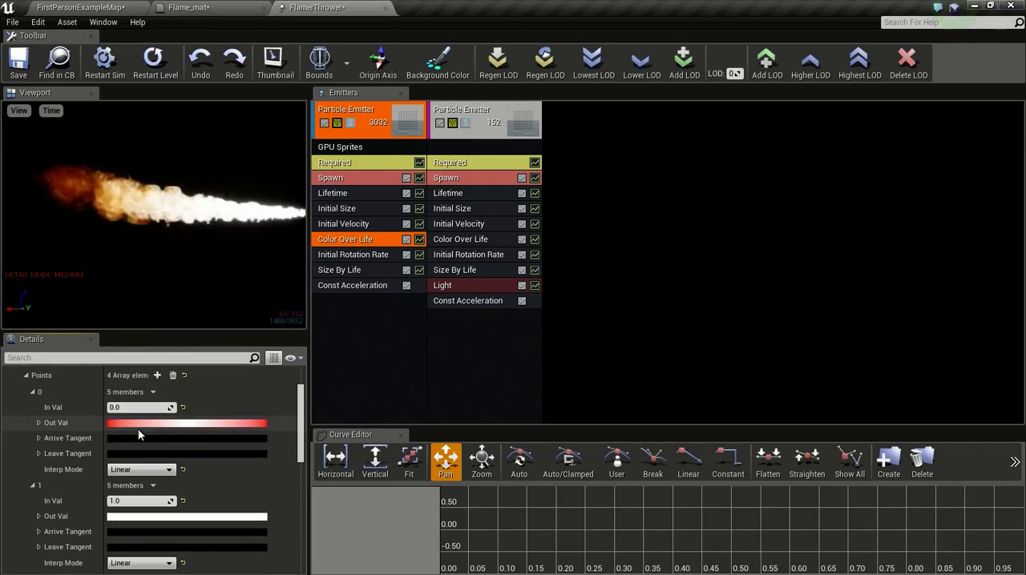
scroll(160, 429, down, 2)
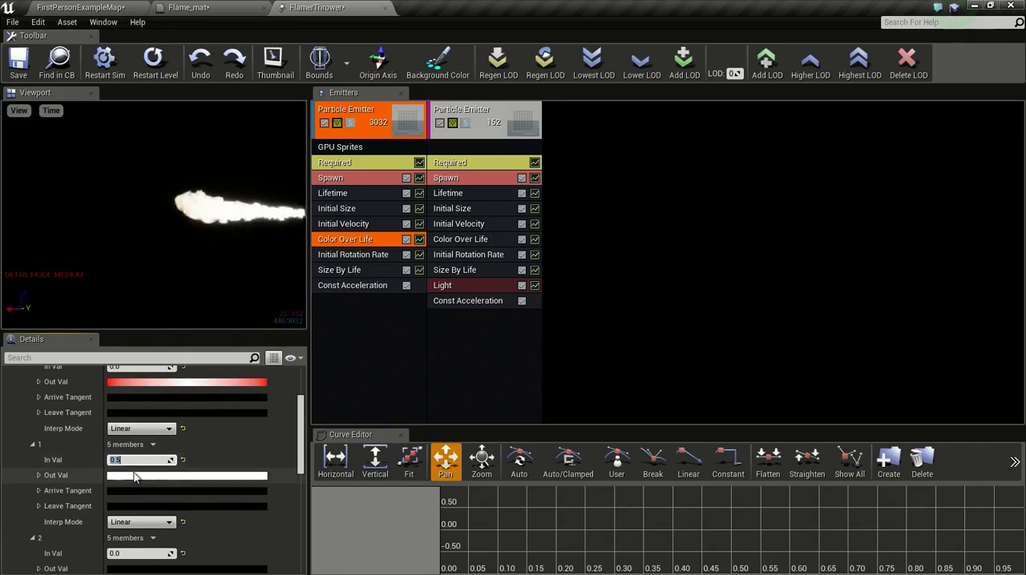
click(138, 476)
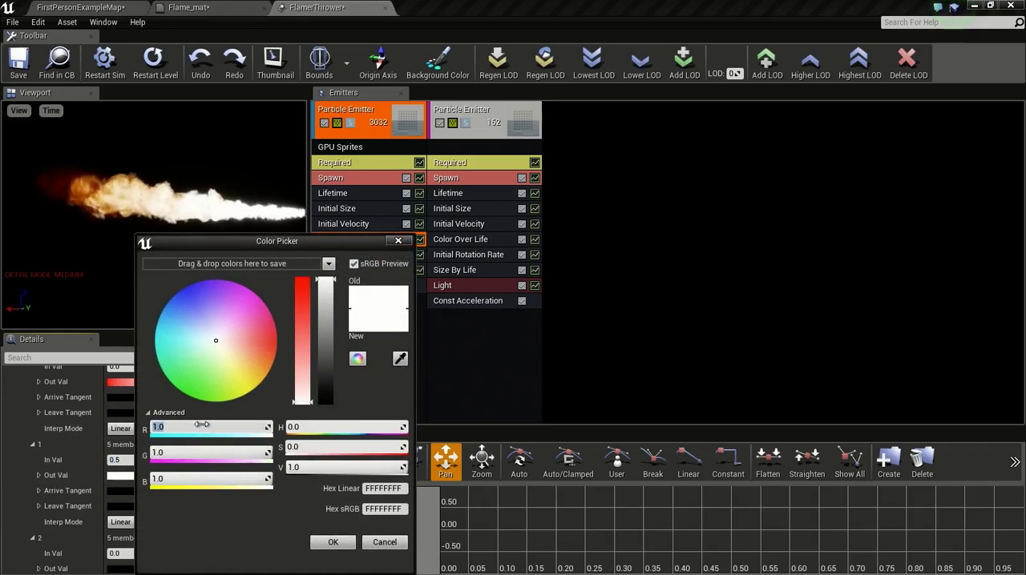
click(331, 543)
Step: Set point 2 of the Color Over Life curve to In Val 0.7 and its Out Val red to 500
scroll(241, 445, down, 3)
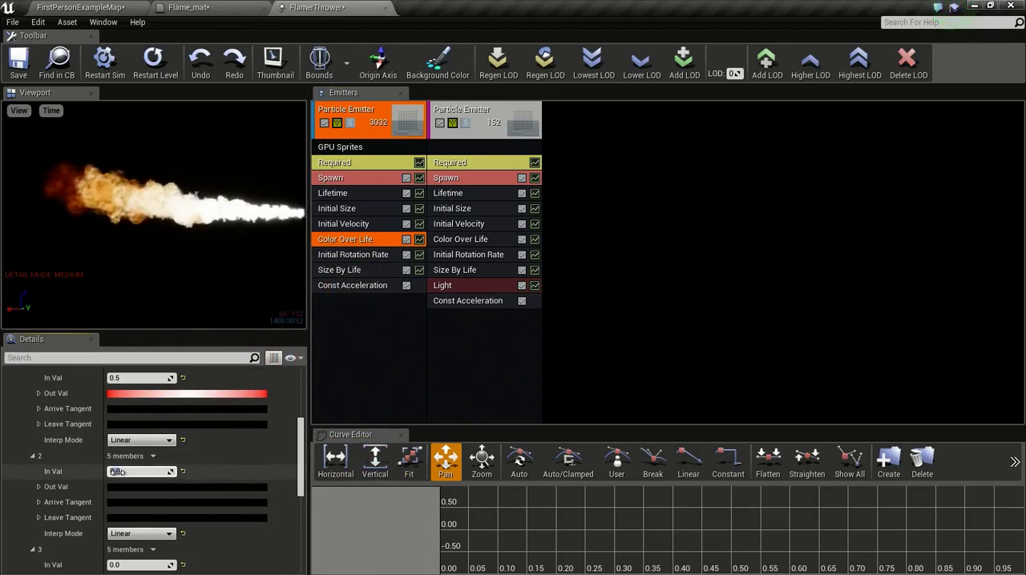
click(118, 473)
text(.7)
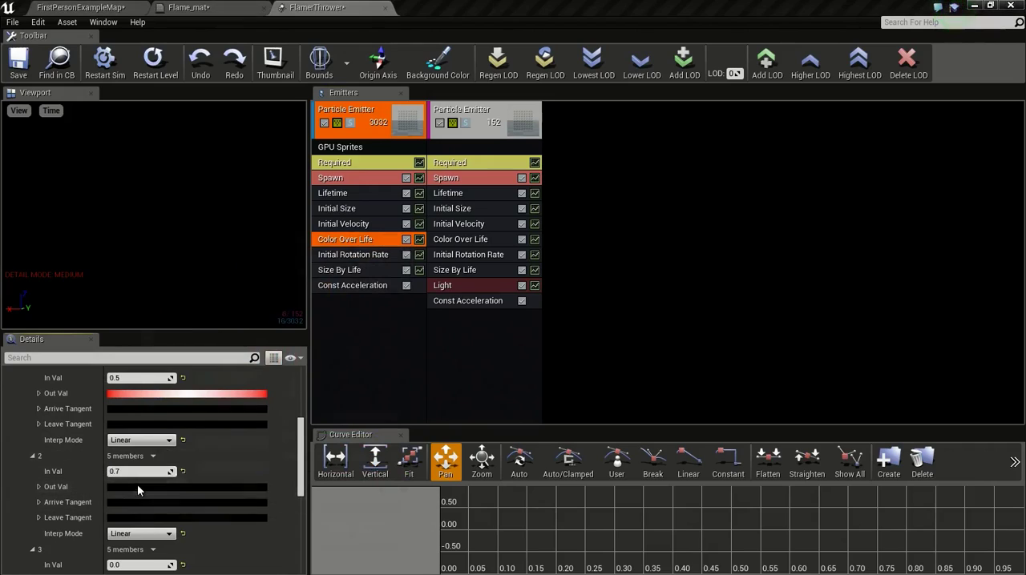
click(137, 486)
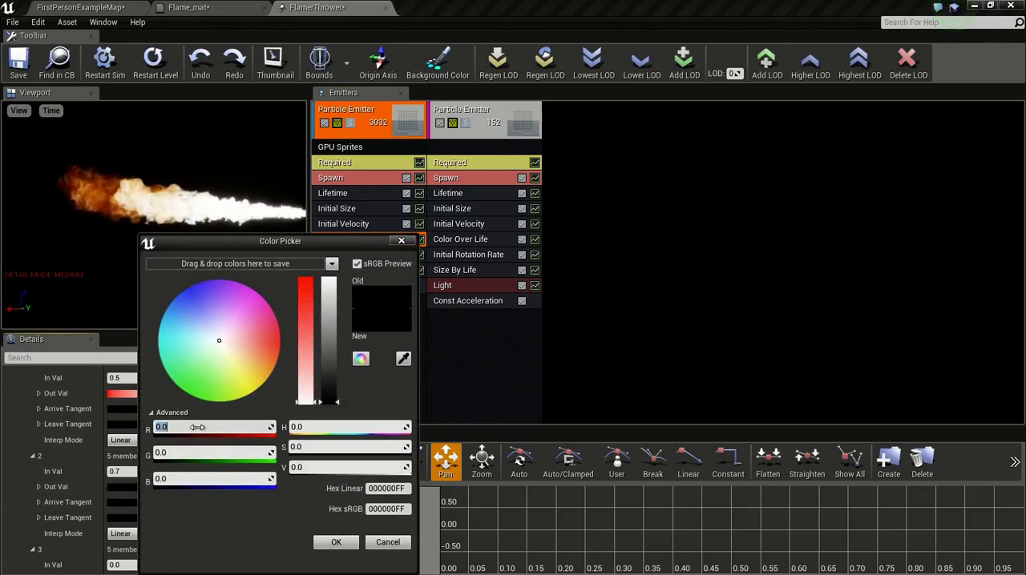
click(331, 549)
click(335, 543)
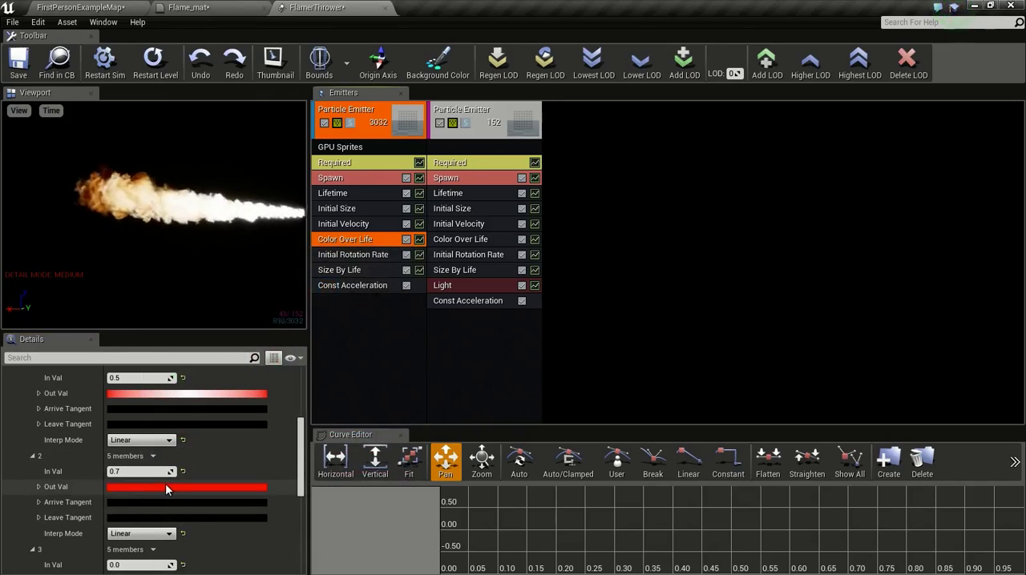
Step: Look over the Flame_mat node graph, set Color Over Life point 3's In Val to 1.0 and save the particle system
click(237, 7)
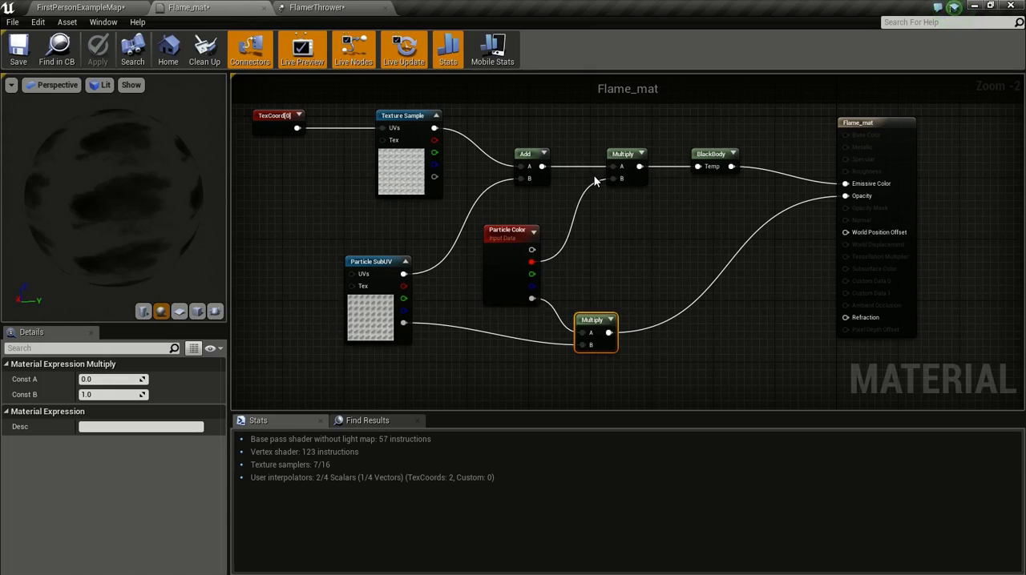
click(324, 7)
scroll(128, 480, down, 5)
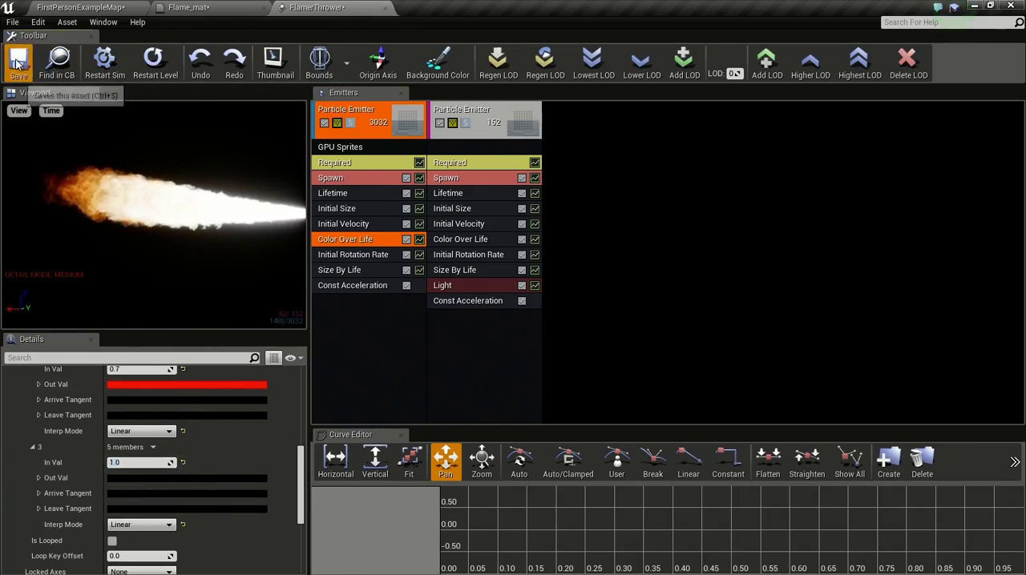
click(81, 7)
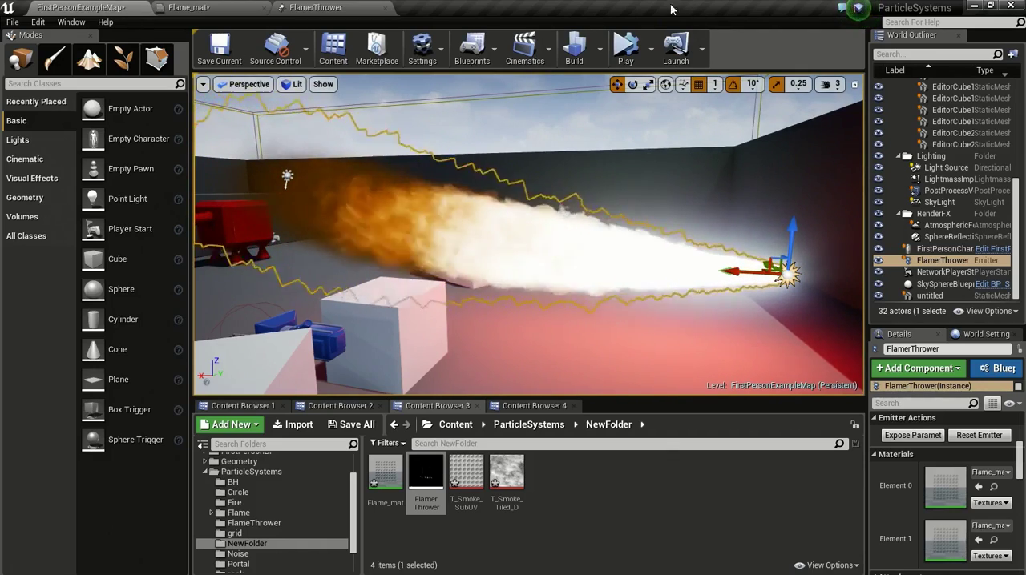
Step: Simulate the level, examine the flame's colour fade from closer up and stop the simulation
click(637, 55)
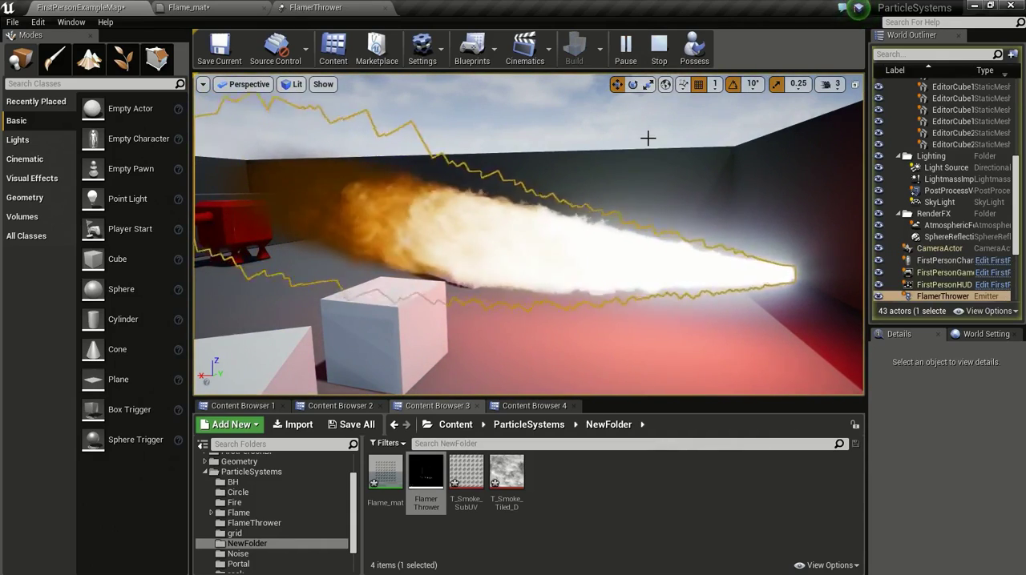
right_drag(648, 139, 636, 124)
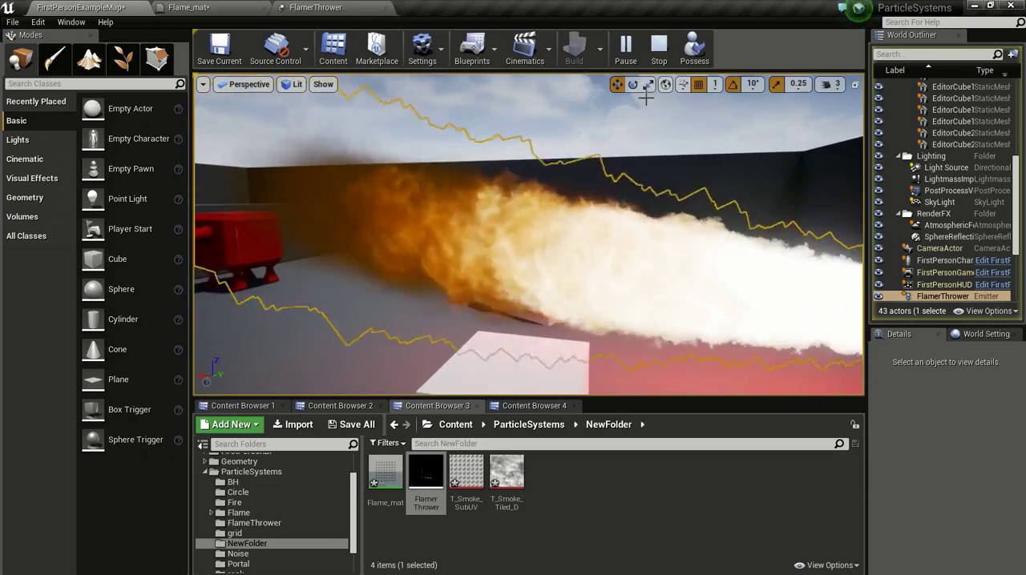
click(659, 48)
Step: Set the Out Val red of Color Over Life point 2 to 0, save and check the flame in the level
click(329, 7)
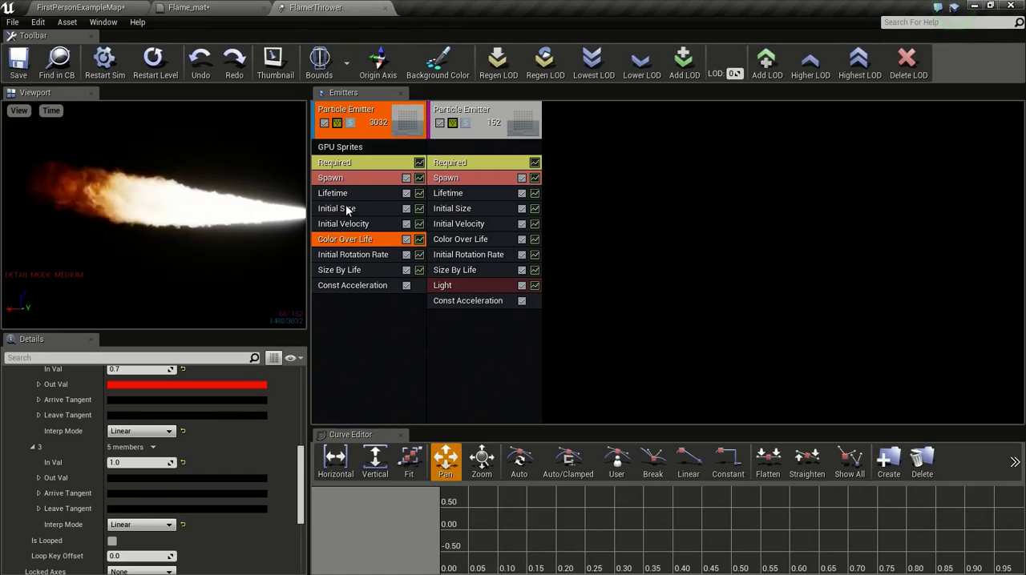
click(157, 426)
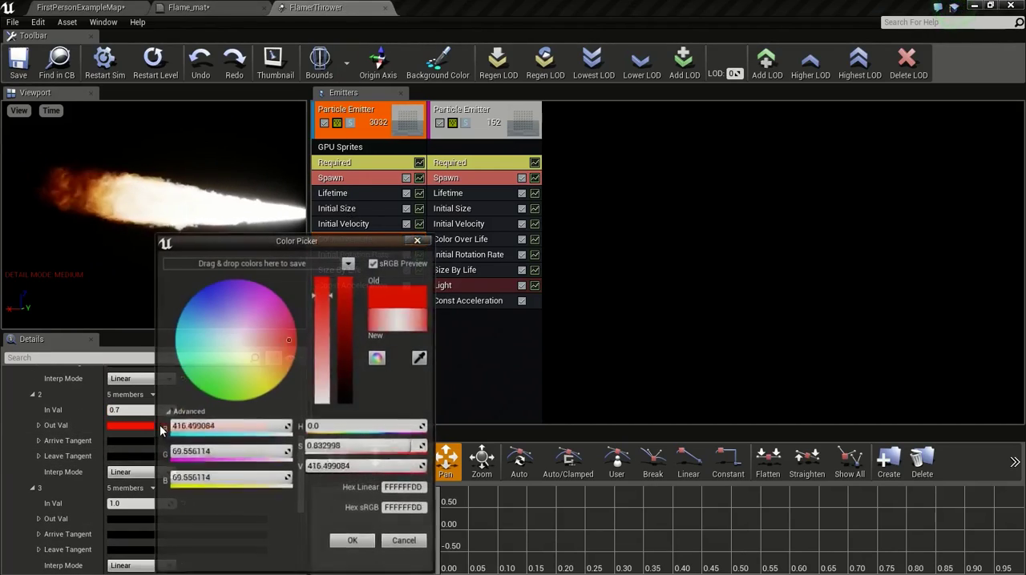
click(230, 431)
text(0)
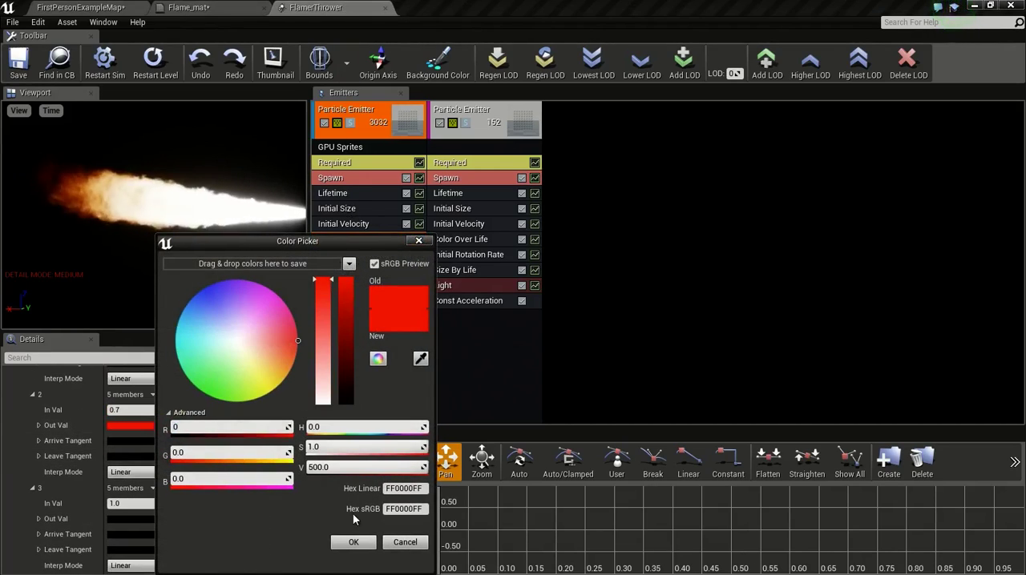
click(353, 543)
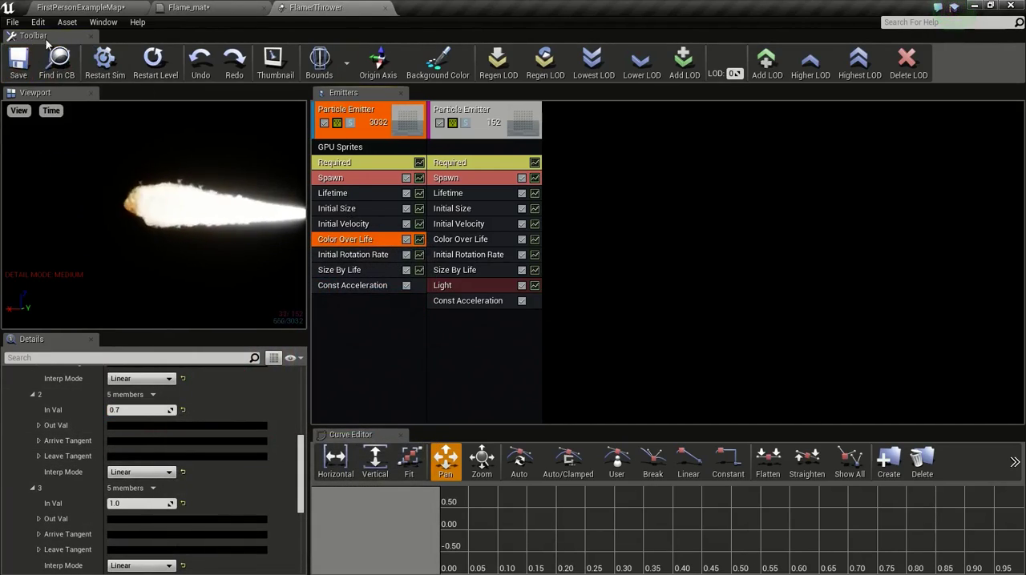
click(80, 7)
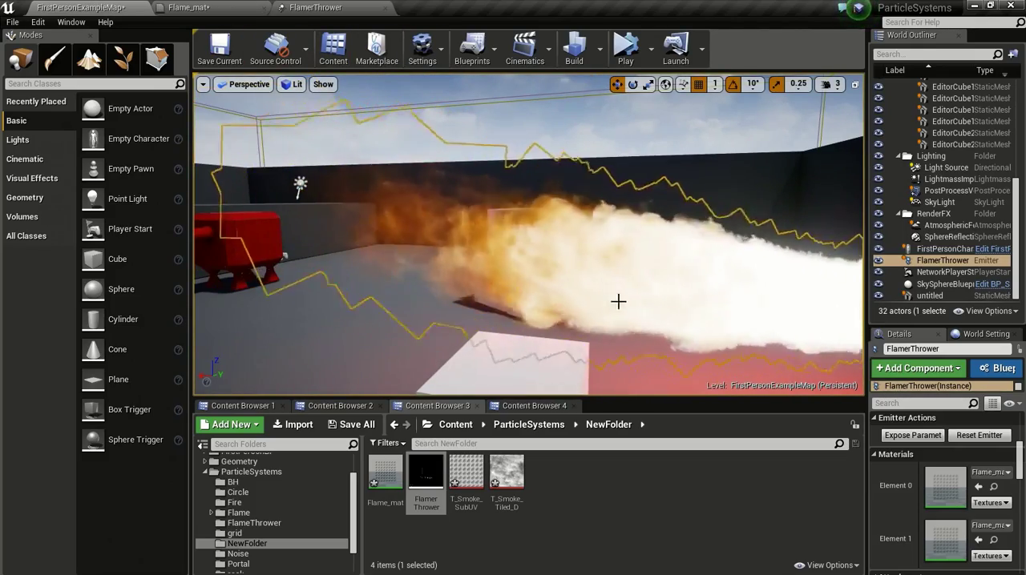
Step: Examine the flame's dark fading end in the level from a different angle
key(d)
right_drag(618, 300, 619, 346)
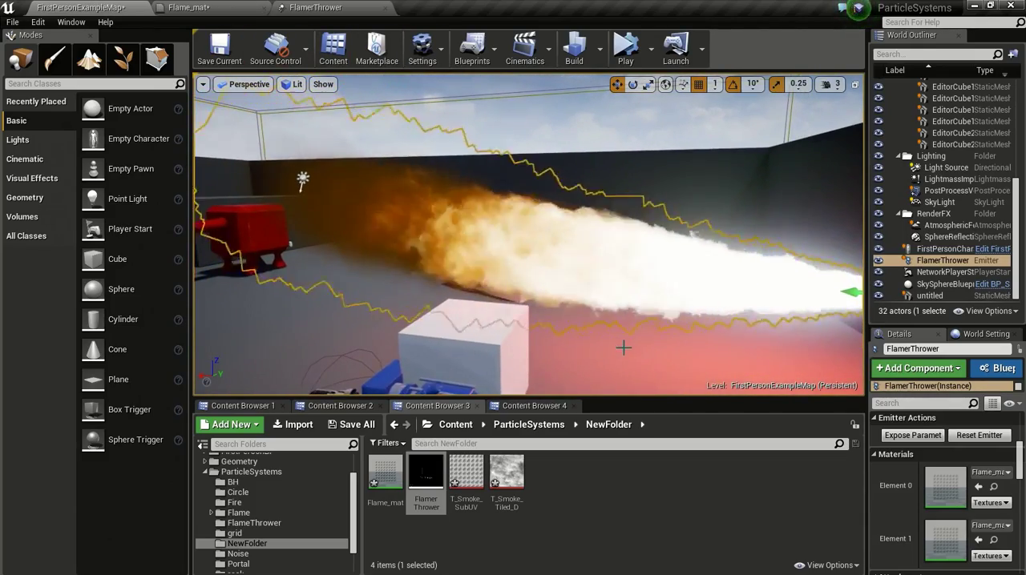
click(620, 344)
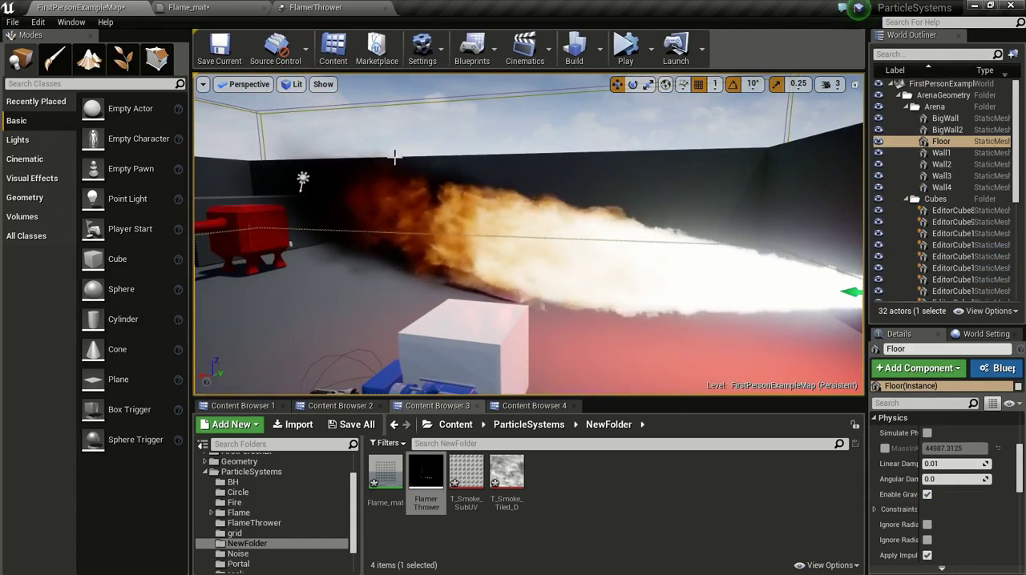
mouse_move(625, 194)
right_down()
mouse_move(683, 195)
mouse_move(627, 195)
right_up()
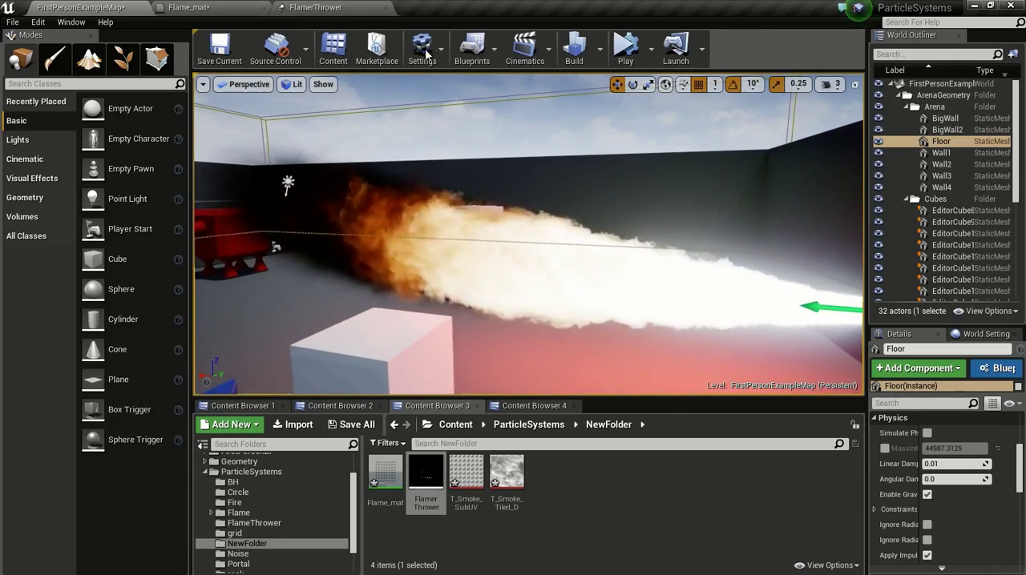
Step: Add a SubImage Index module to the GPU sprites emitter and show its settings
click(351, 7)
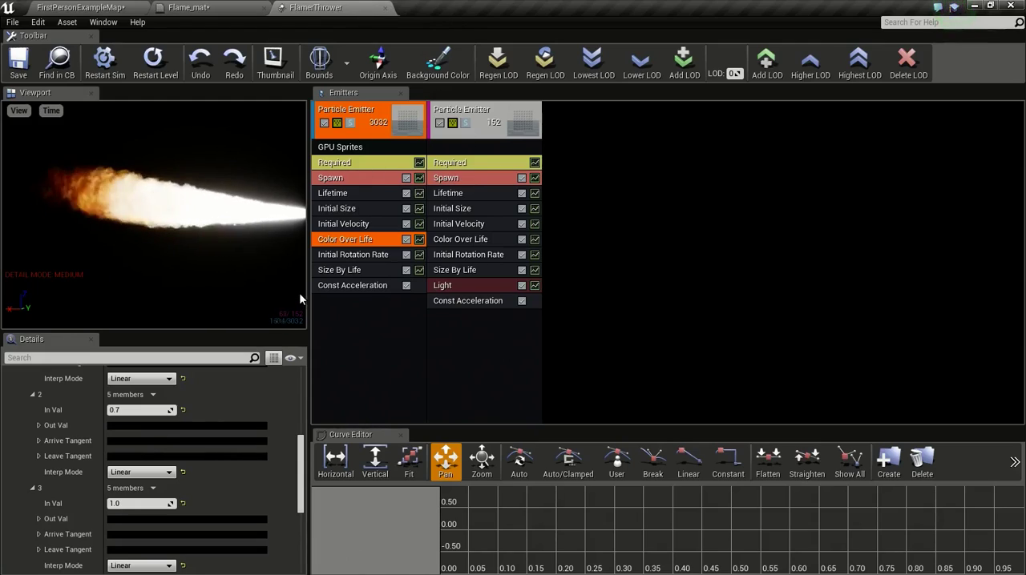
right_click(354, 308)
mouse_move(357, 308)
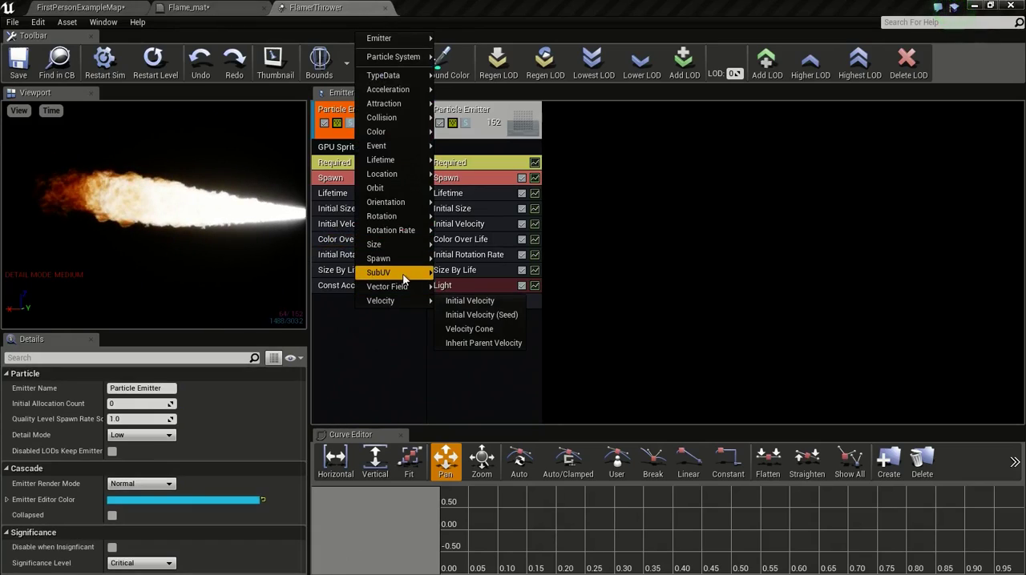
mouse_move(403, 278)
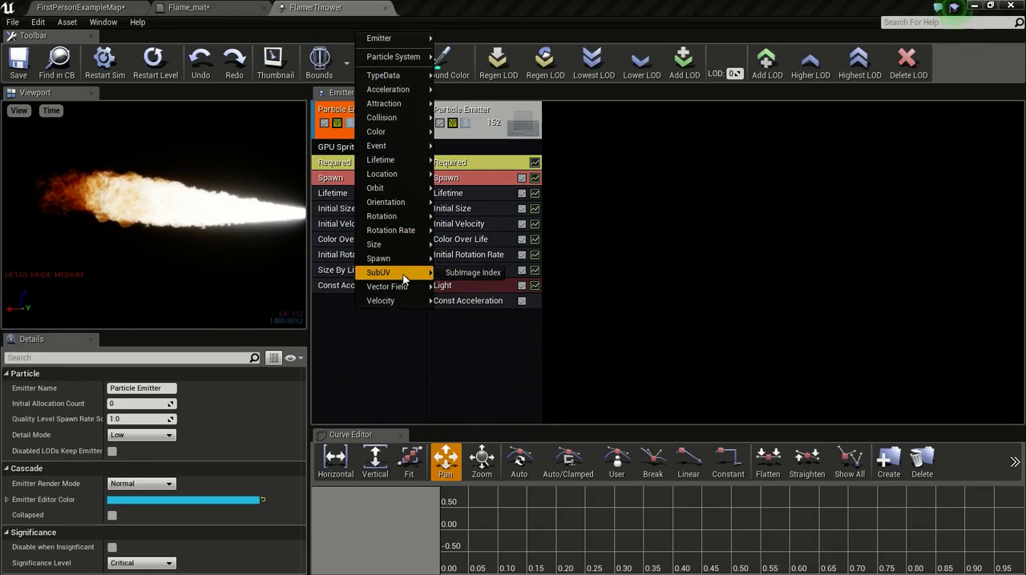
click(383, 339)
right_click(344, 310)
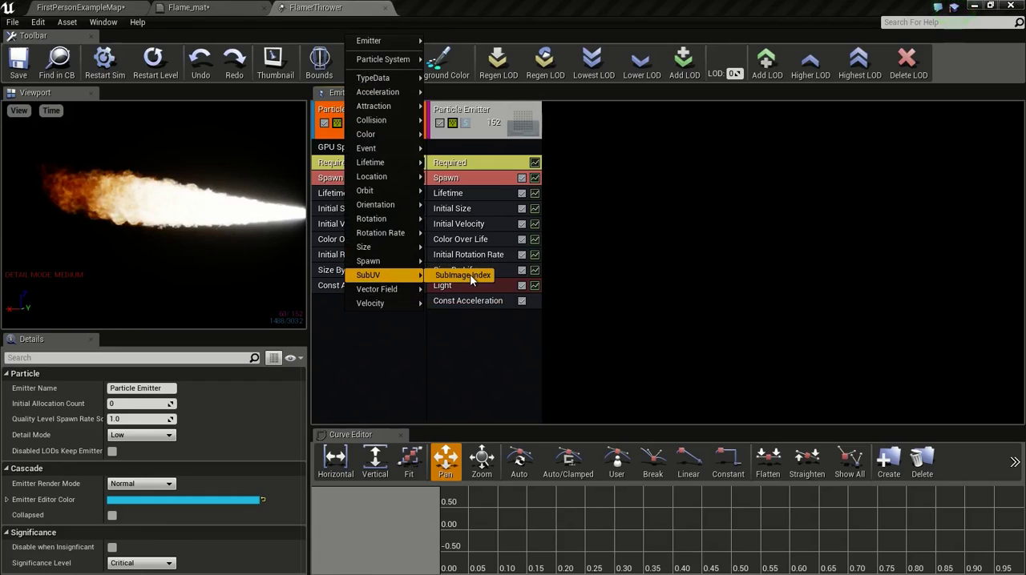
click(469, 275)
click(367, 303)
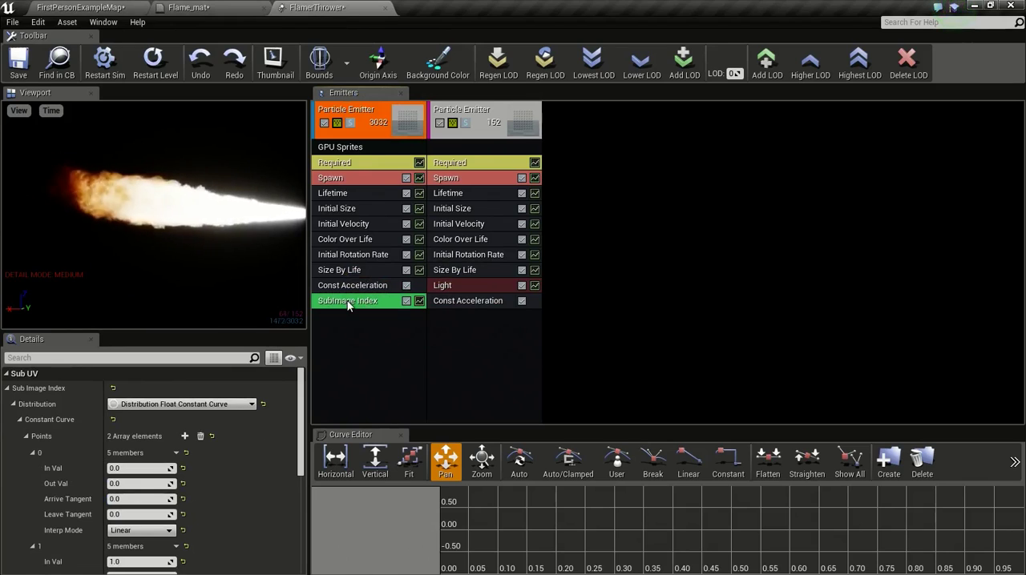
Step: Open the T_Smoke_SubUV texture and display it with desaturation on and the alpha channel off
click(188, 7)
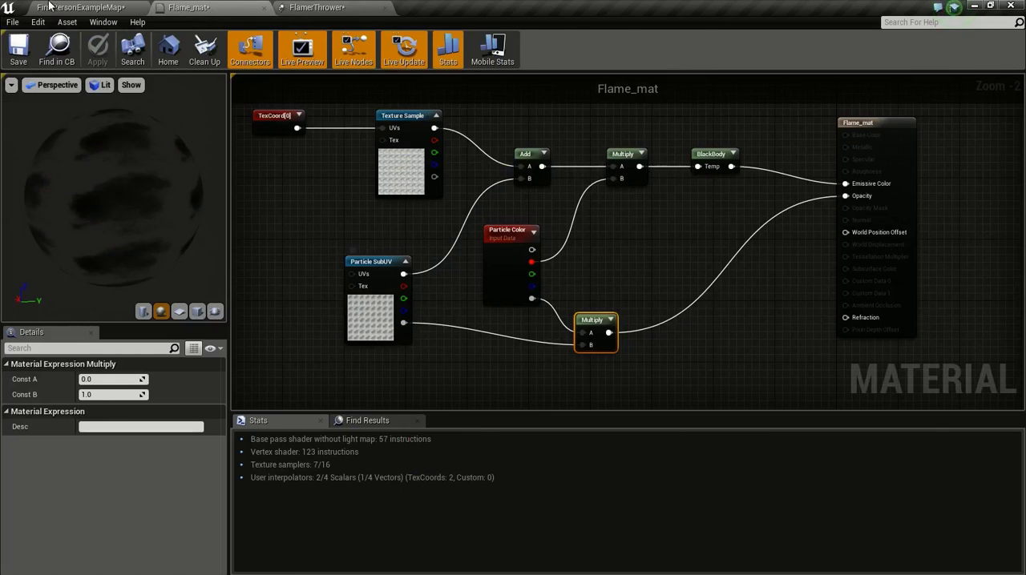
click(76, 8)
click(468, 480)
double_click(468, 479)
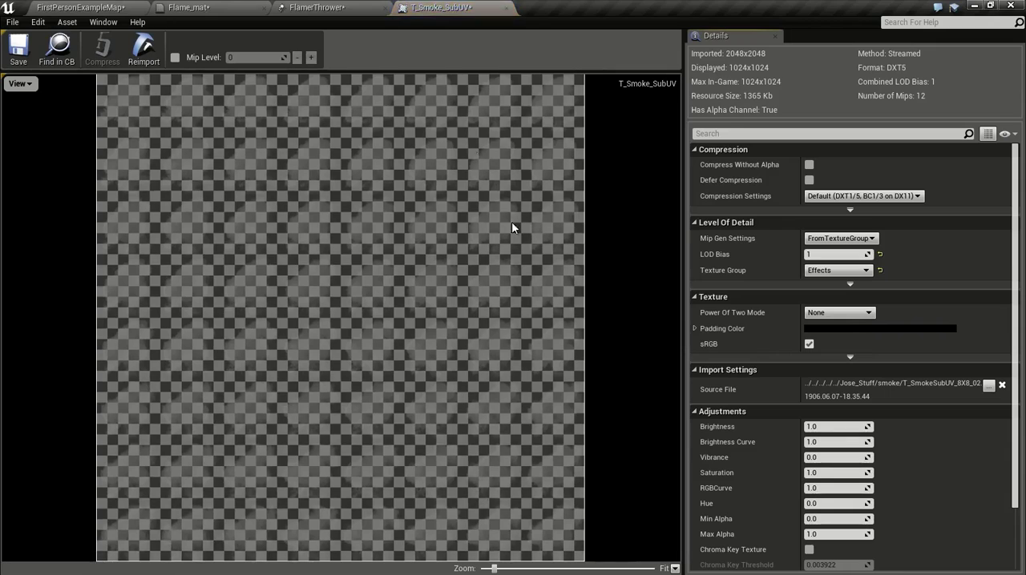
click(20, 84)
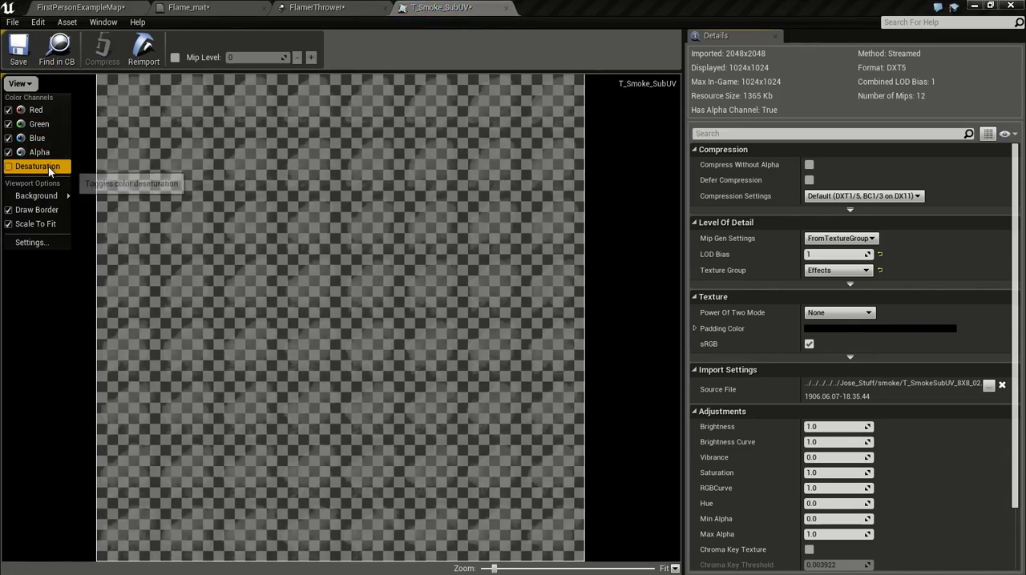
click(39, 167)
click(19, 84)
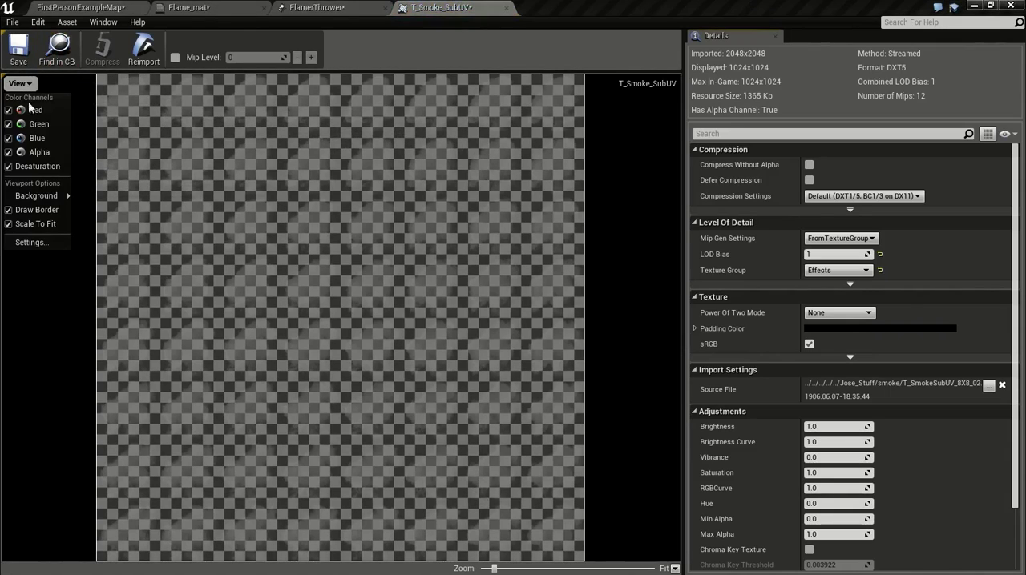
click(46, 157)
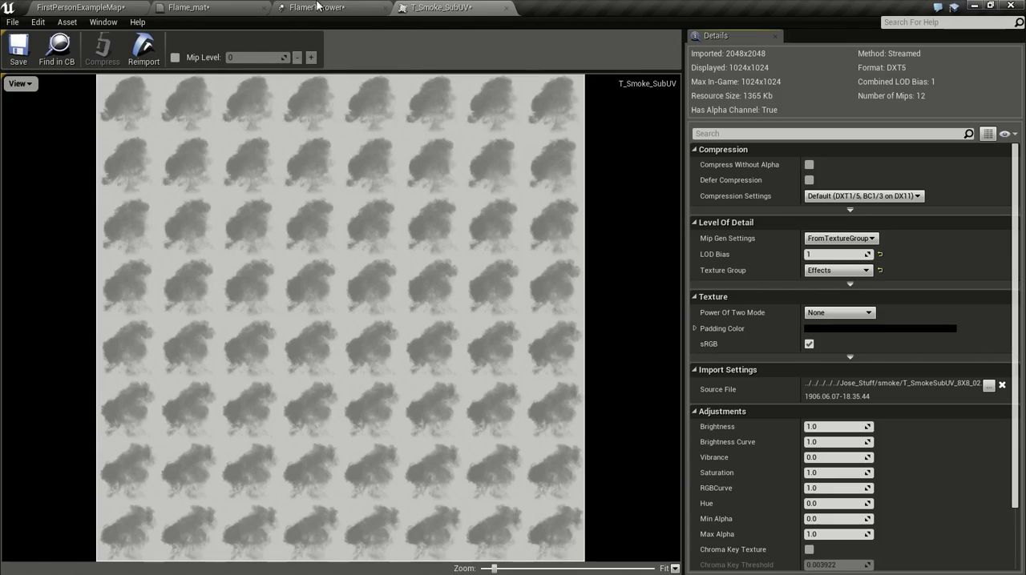
Step: Review points 0 and 1 of the SubImage Index constant curve in the particle system and enlarge the Curve Editor
click(347, 7)
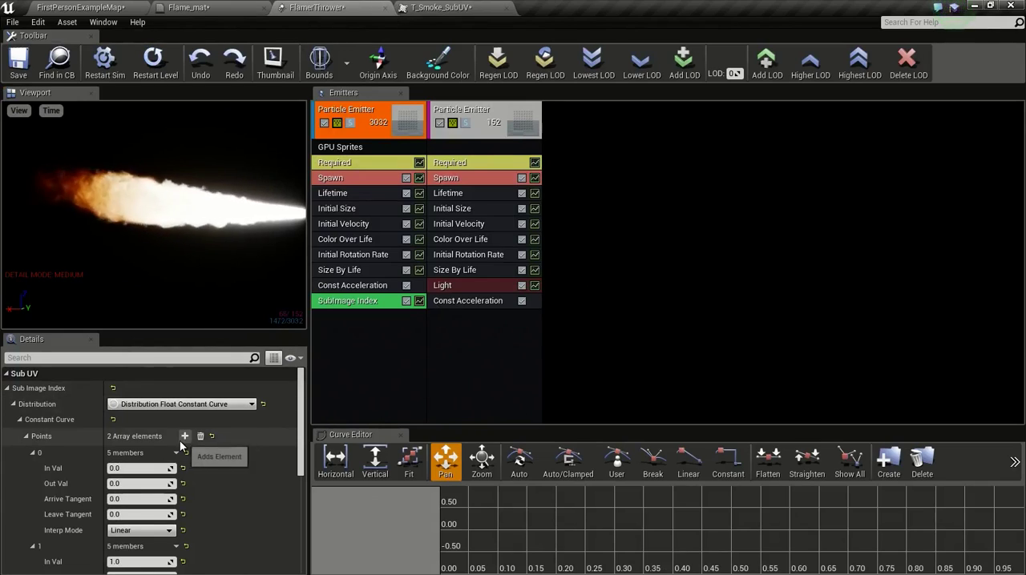
scroll(193, 447, down, 2)
scroll(199, 443, up, 2)
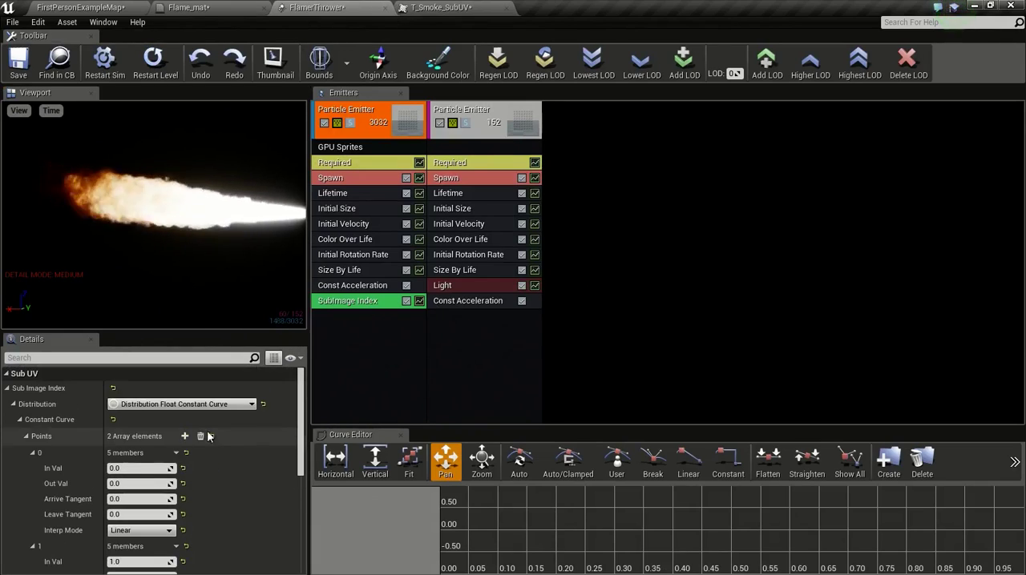
scroll(175, 445, down, 2)
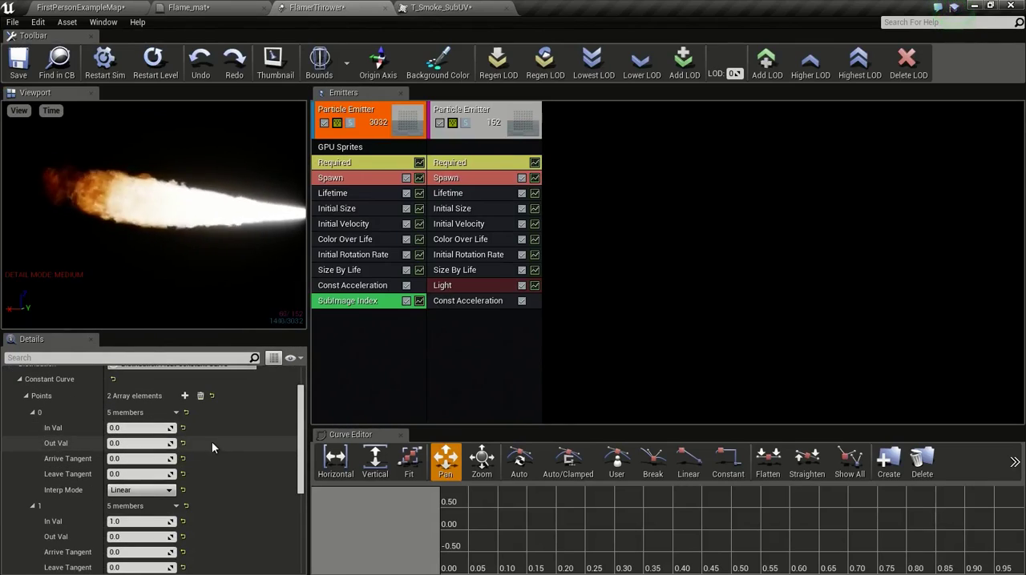
scroll(224, 445, up, 2)
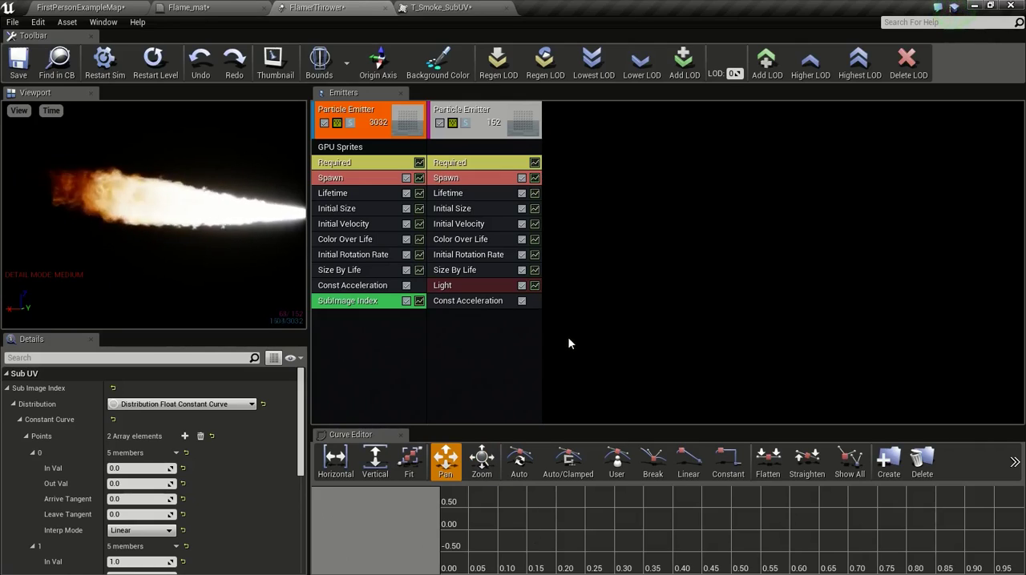
drag(597, 427, 606, 298)
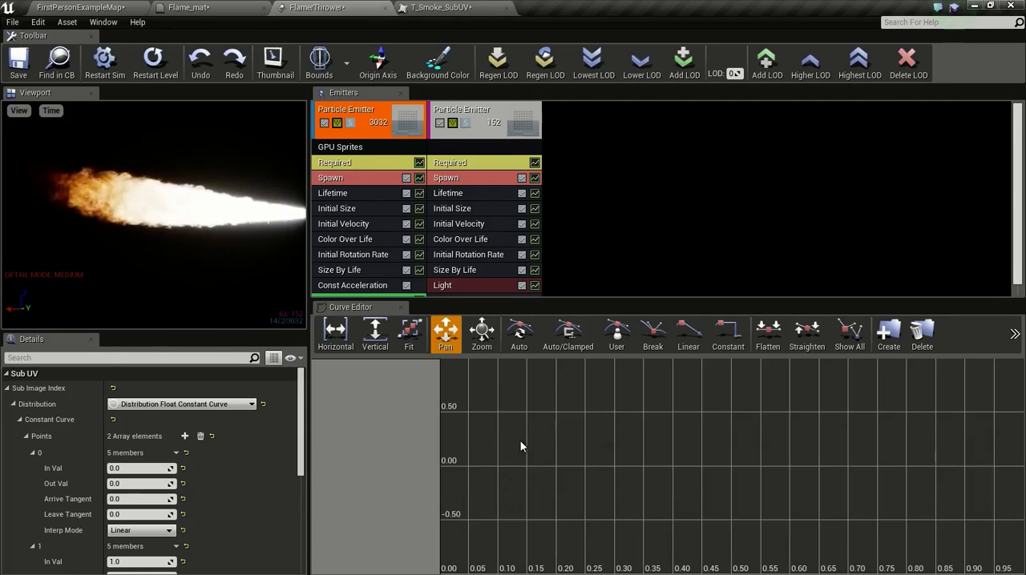
scroll(128, 436, down, 1)
scroll(128, 401, up, 1)
scroll(126, 439, down, 1)
scroll(116, 457, down, 1)
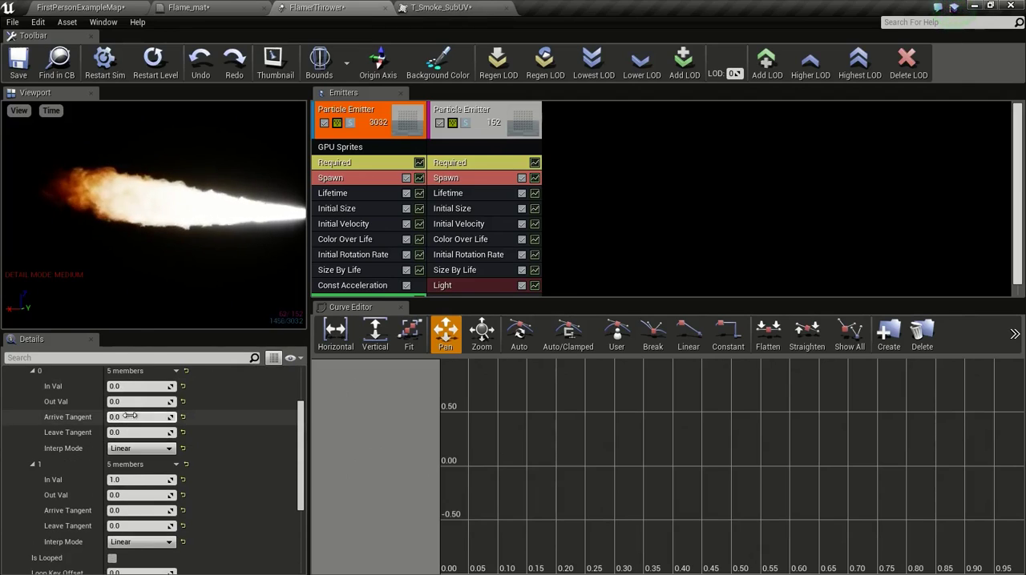
Step: Try an Out Val of 3 for point 1 of the SubImage Index curve and compare it with the T_Smoke_SubUV frames
click(117, 496)
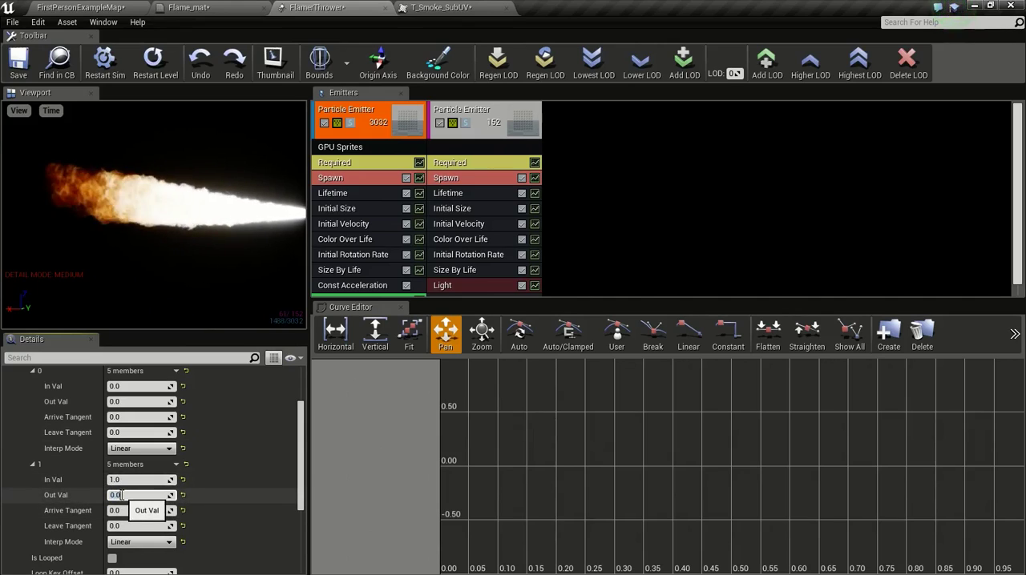
text(1)
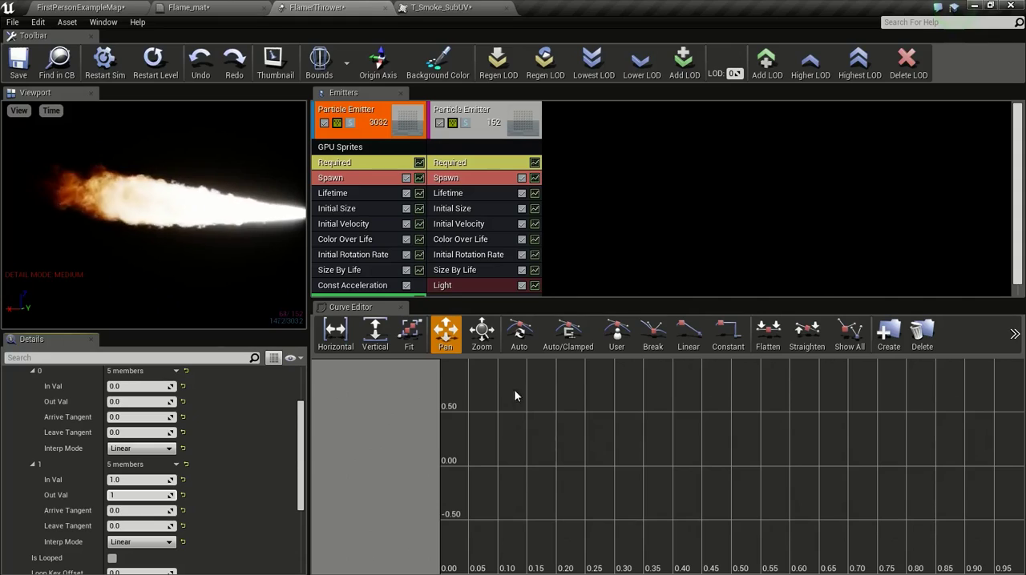
text(3)
key(Return)
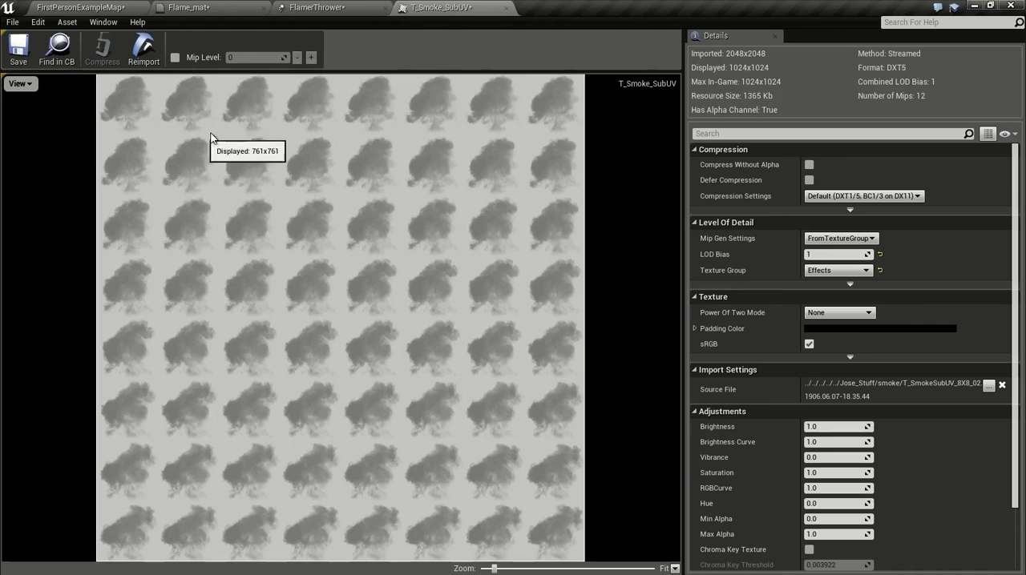
click(317, 7)
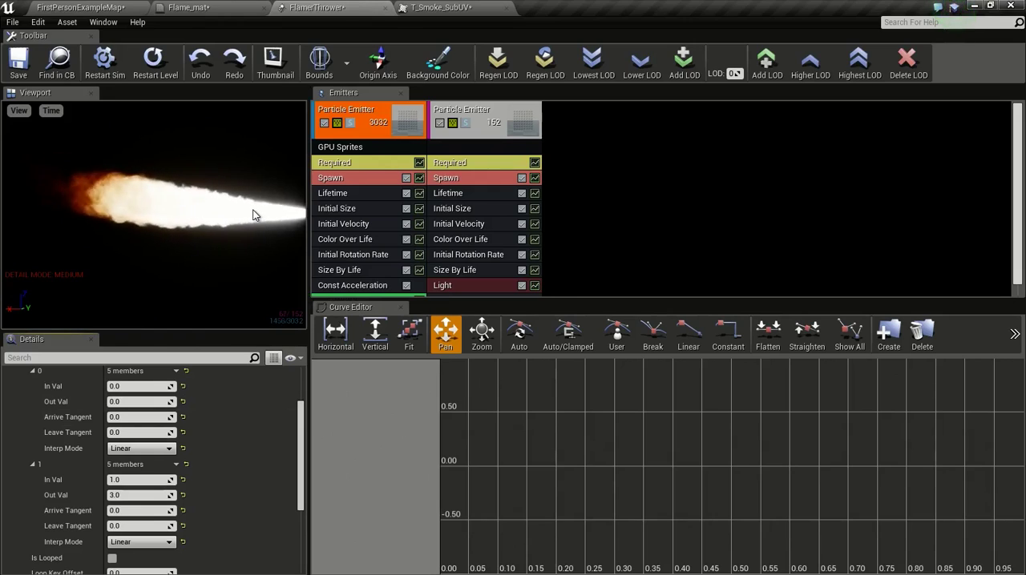
Step: Set the Out Val of SubImage Index point 1 to 64, then save the particle system and restart its preview
click(126, 497)
text(64)
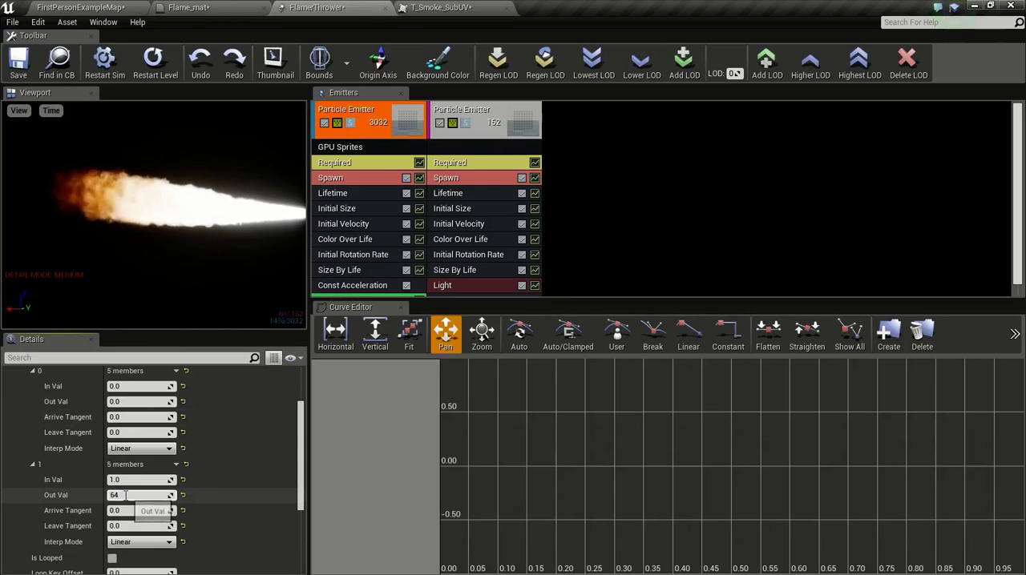
key(Return)
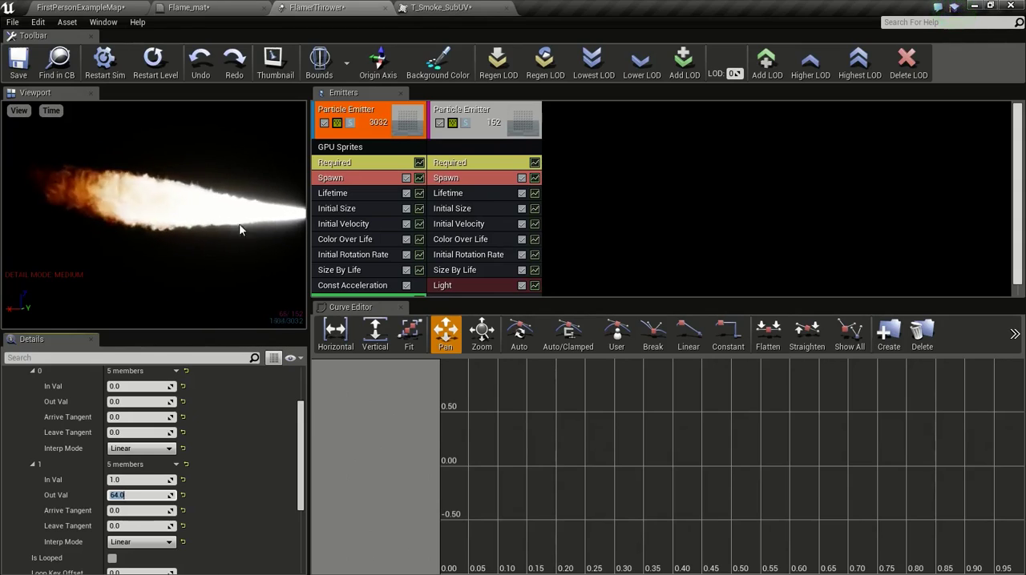
drag(591, 298, 605, 442)
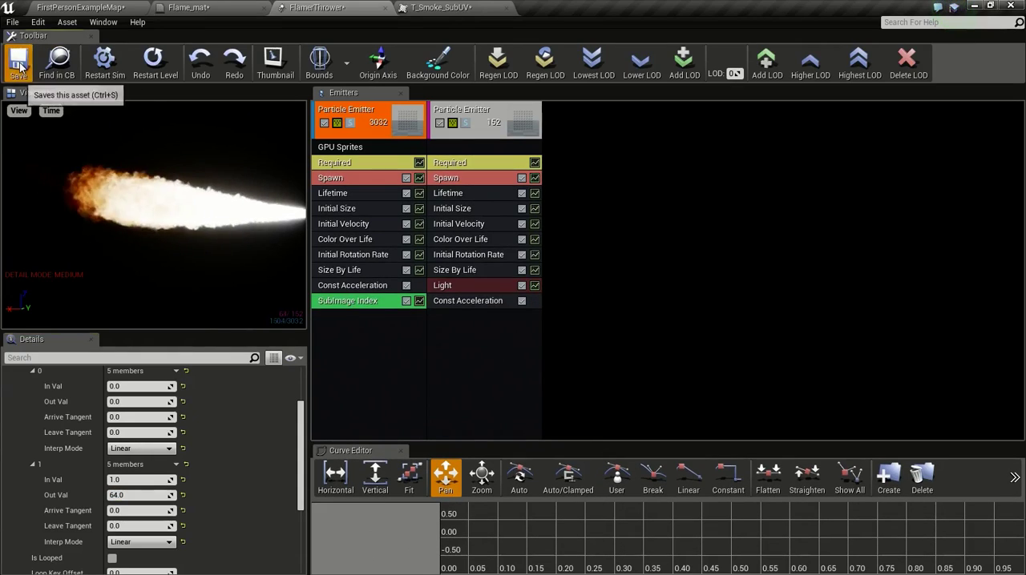
click(141, 69)
click(142, 71)
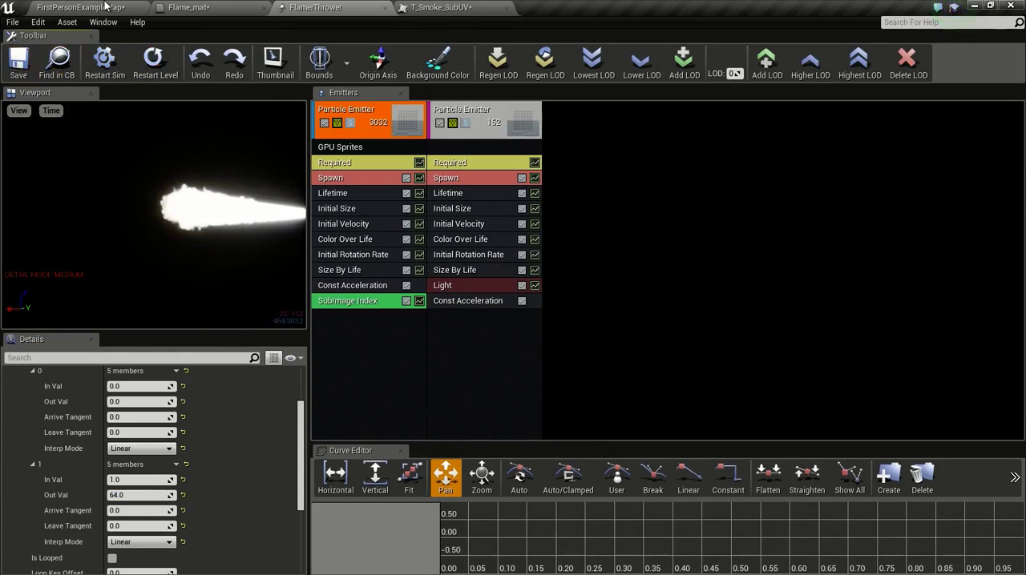
Step: Examine the flame in the level from farther back and closer up, including with the FlamerThrower emitter selected
click(107, 7)
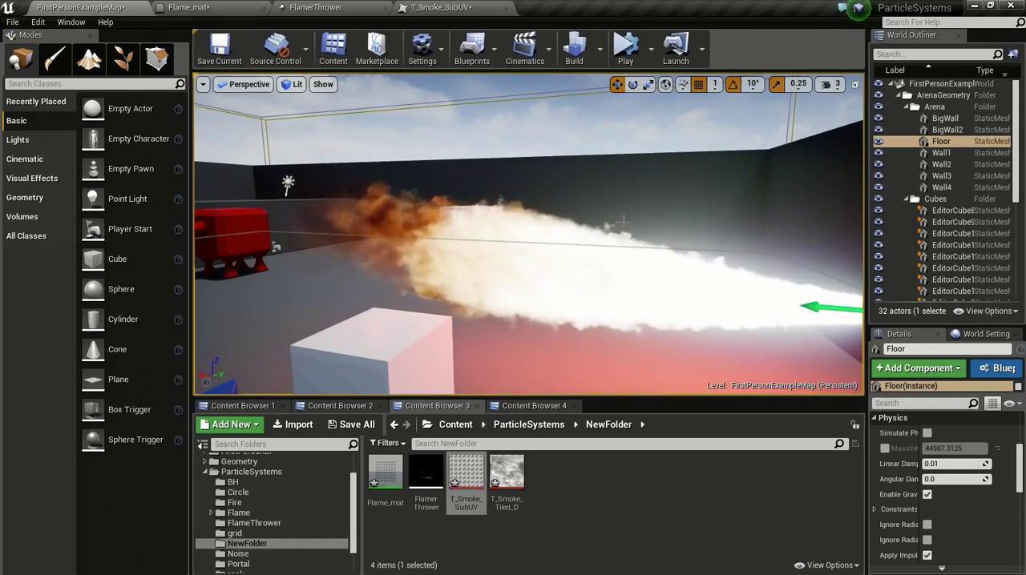
key(s)
right_drag(678, 353, 705, 368)
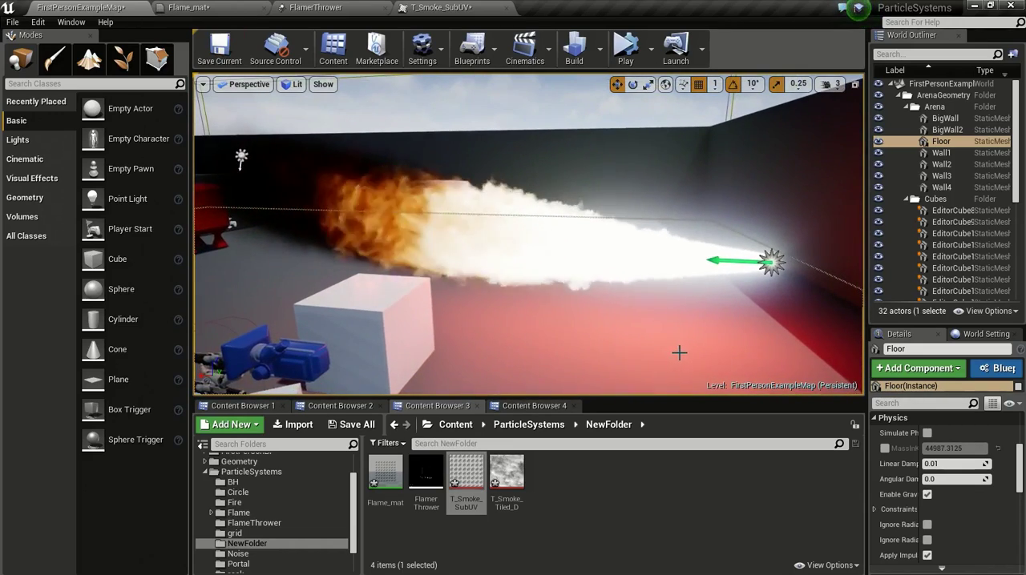
click(769, 245)
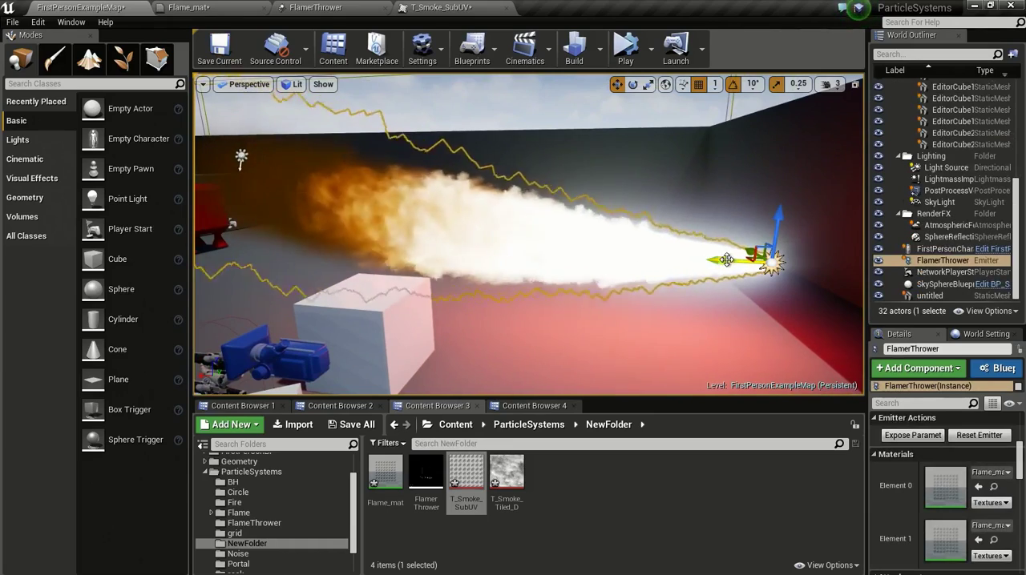
click(666, 351)
right_drag(666, 351, 714, 313)
key(w)
Step: Set the Out Val of Size By Life point 2 to 1.0 in X, Y and Z, save and check the level
click(321, 8)
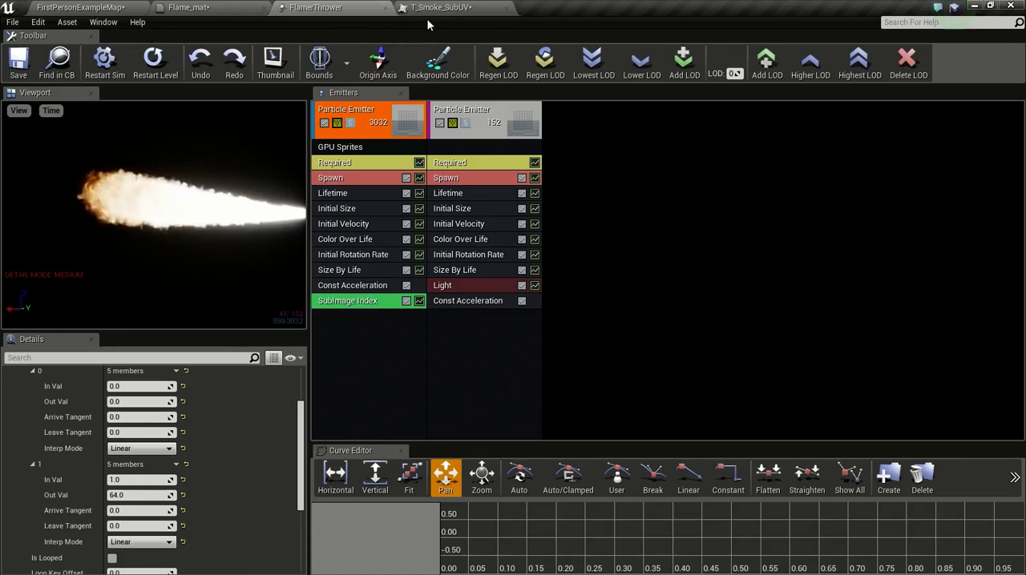
click(348, 270)
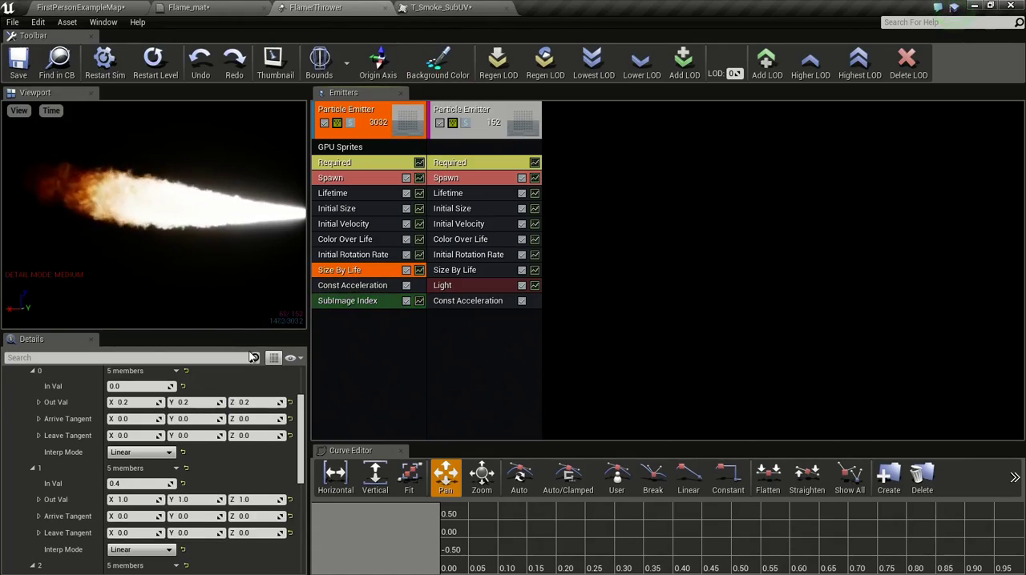
scroll(148, 485, down, 2)
scroll(149, 494, down, 1)
click(130, 495)
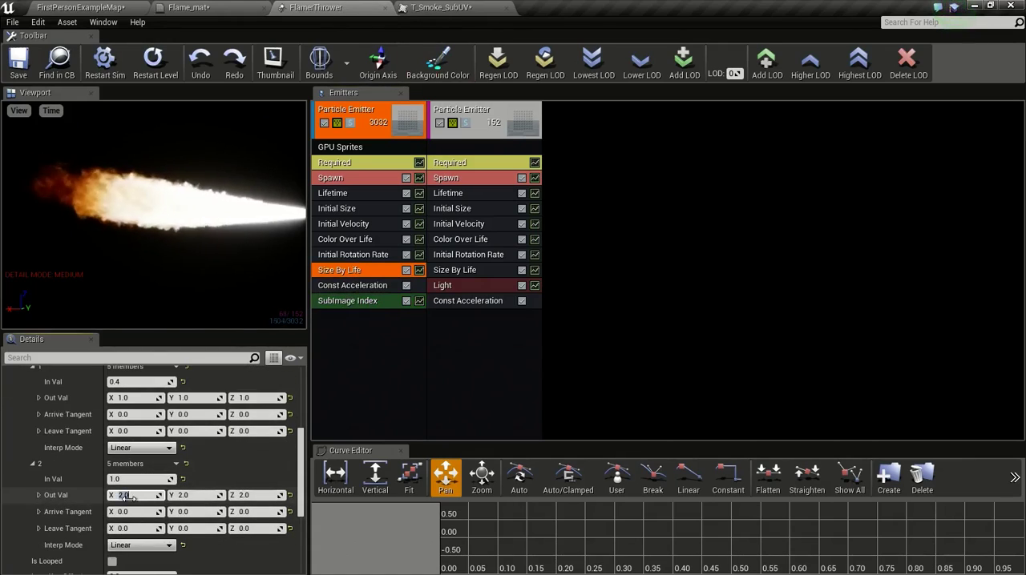
text(1)
key(Return)
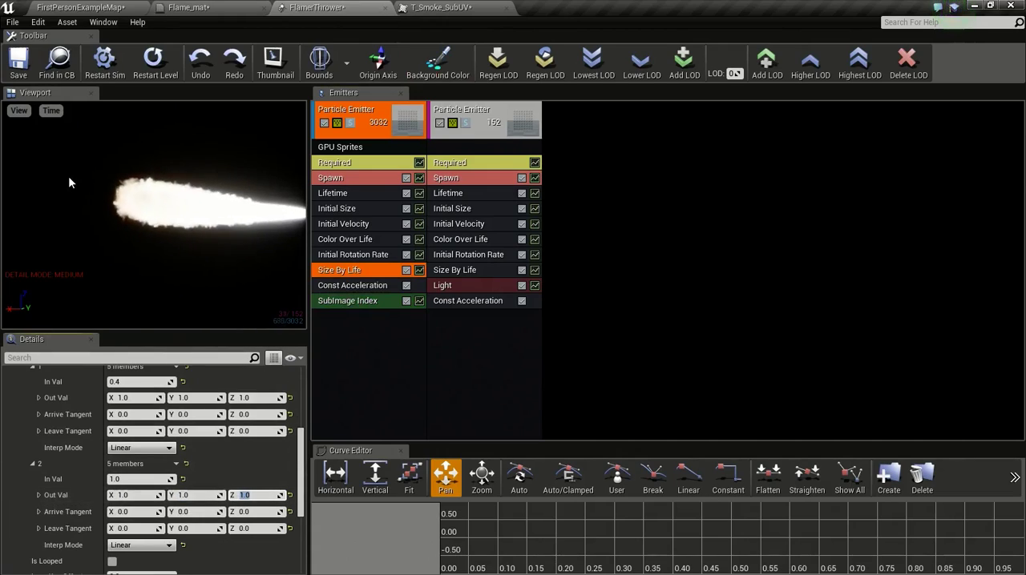
click(18, 58)
click(80, 8)
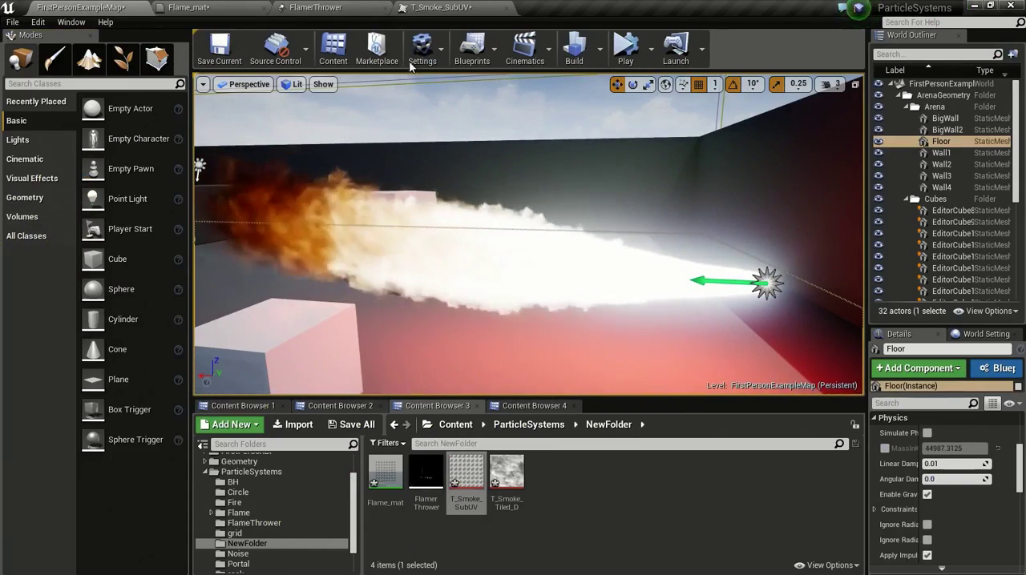
Step: Set the Out Val of Size By Life point 1 to 0.4 in X, Y and Z, then save the particle system
click(315, 7)
scroll(141, 457, up, 2)
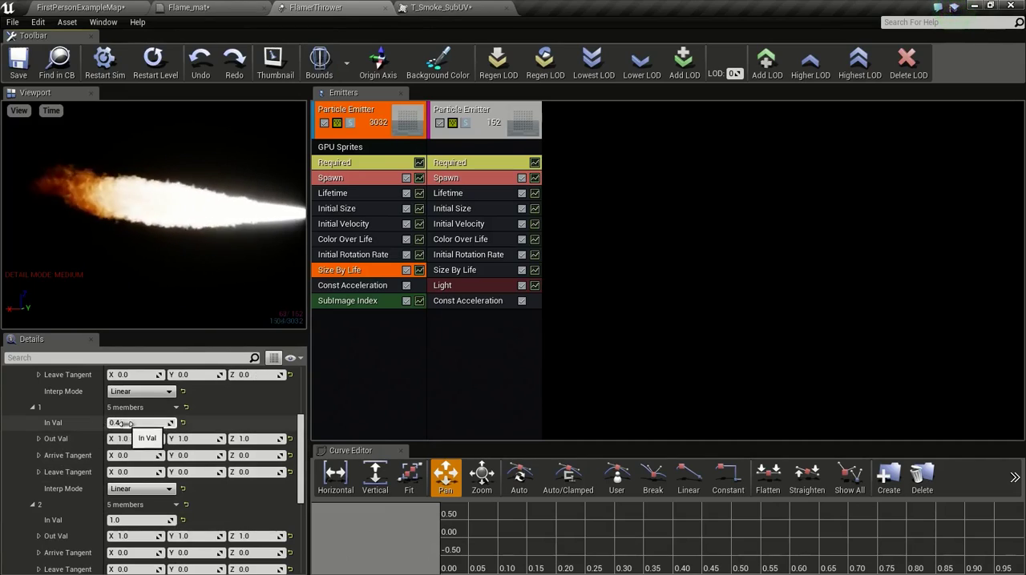
key(Return)
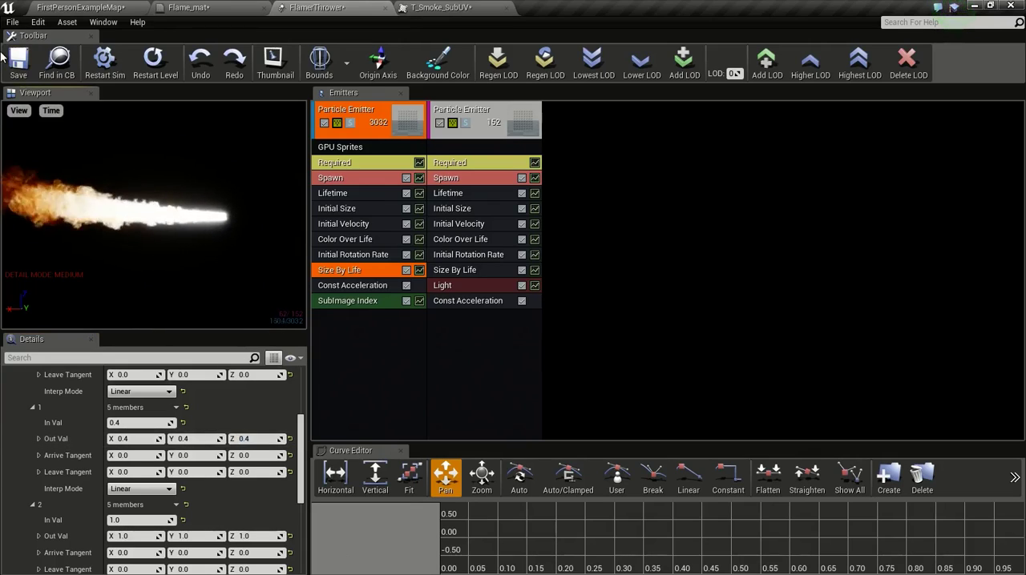
click(16, 62)
click(71, 8)
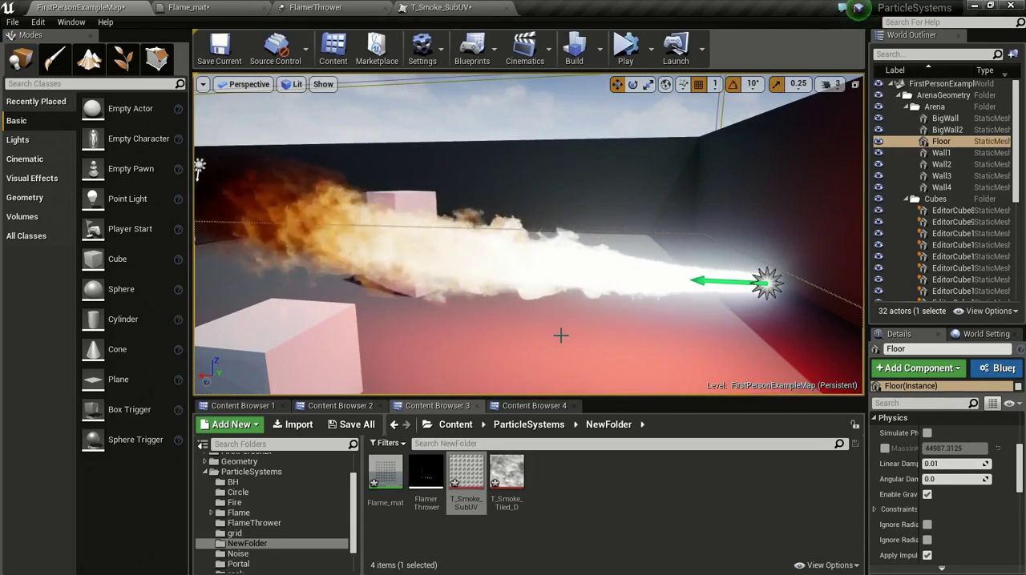
Step: Examine the narrower flame in the level from different distances, including with the FlamerThrower emitter selected
right_drag(559, 335, 551, 331)
key(s)
click(729, 279)
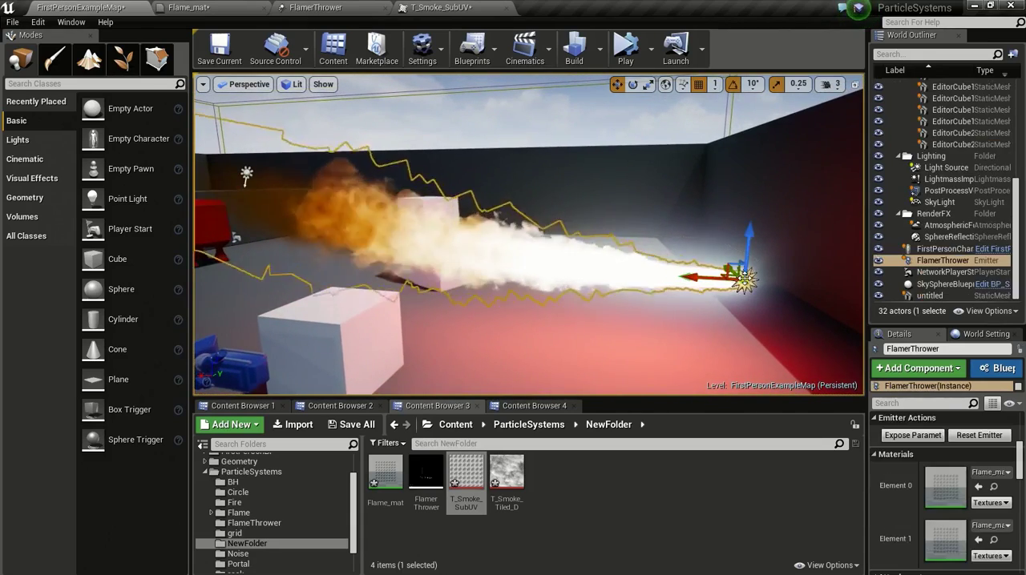
click(604, 335)
mouse_move(598, 346)
right_down()
mouse_move(566, 345)
mouse_move(594, 336)
right_up()
key(w)
key(a)
key(a)
Step: Replace the light emitter's Size By Life module with a copy of the GPU sprite emitter's, save and check the level
click(352, 7)
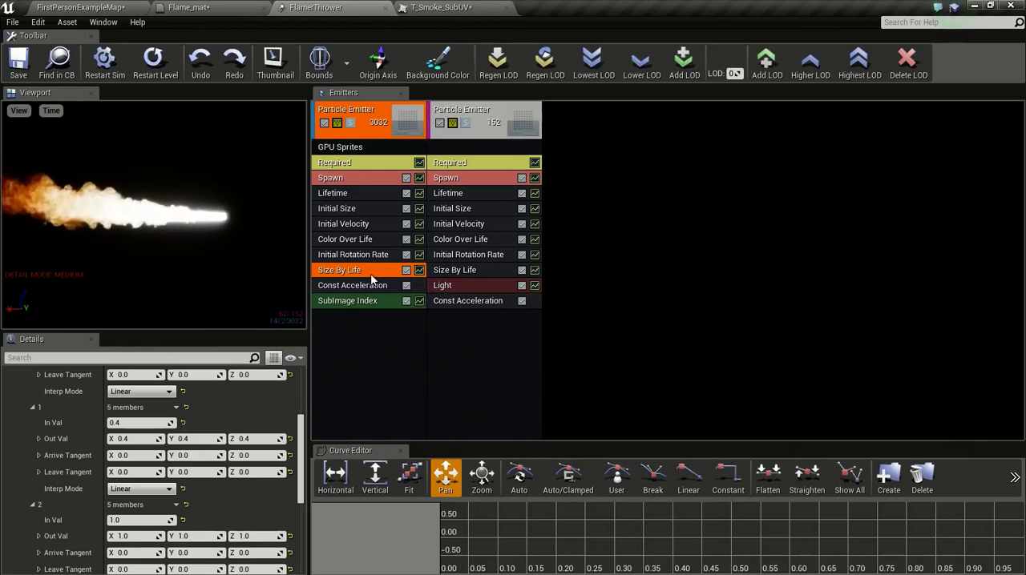
drag(352, 271, 474, 330)
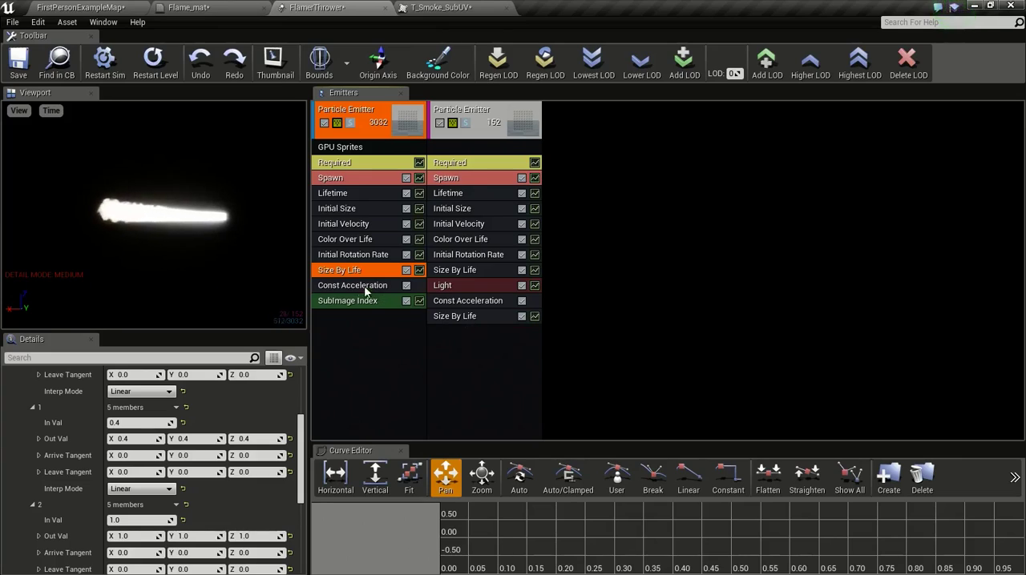
click(473, 270)
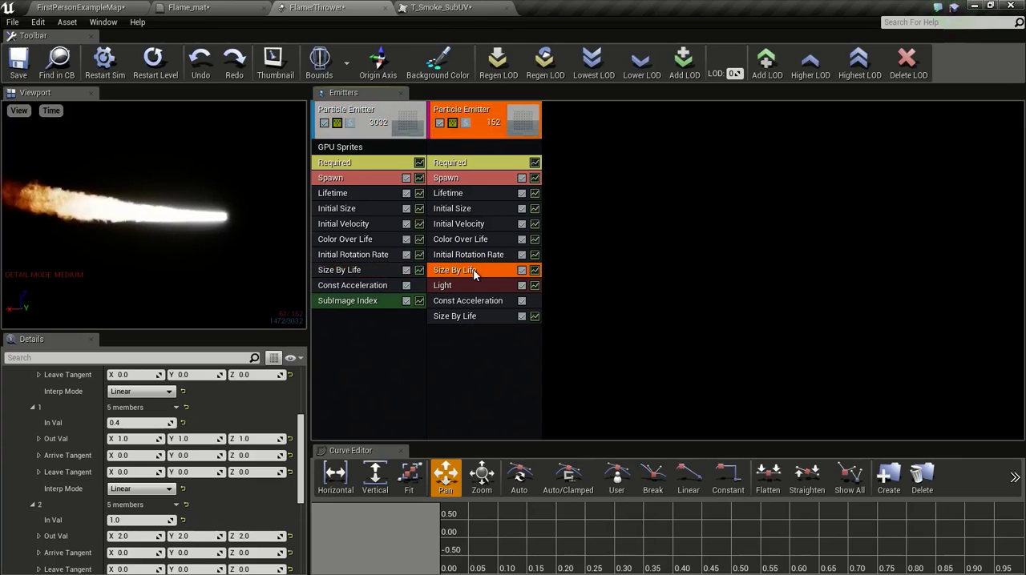
key(Delete)
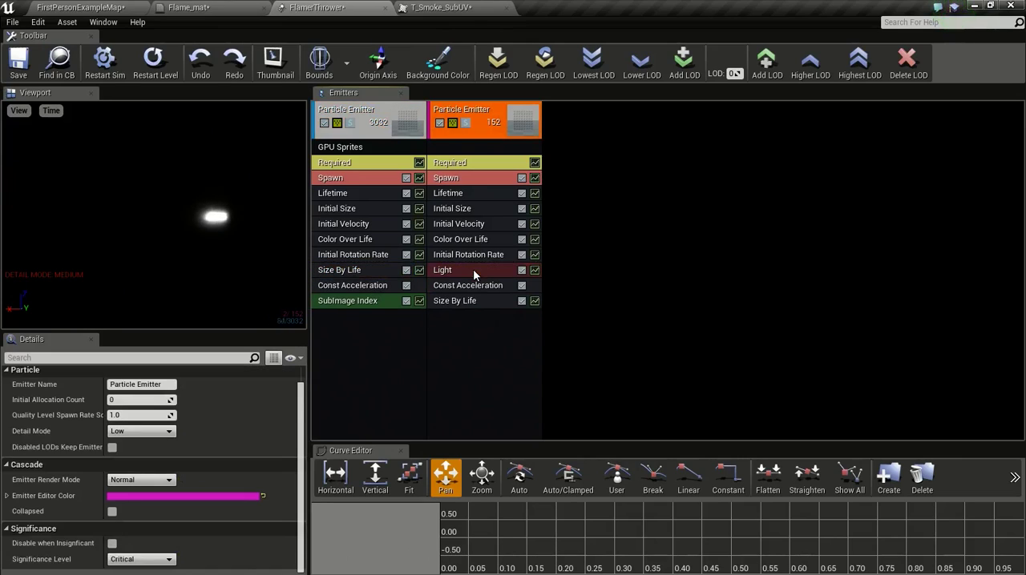
click(100, 7)
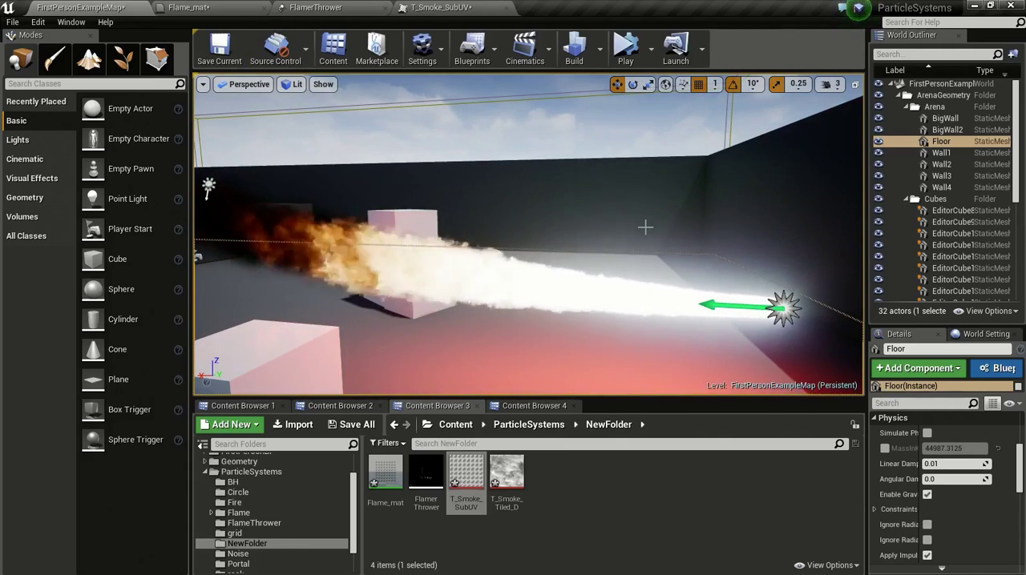
key(s)
mouse_move(646, 225)
right_down()
mouse_move(649, 210)
mouse_move(647, 247)
mouse_move(611, 241)
mouse_move(696, 246)
mouse_move(617, 246)
mouse_move(642, 243)
right_up()
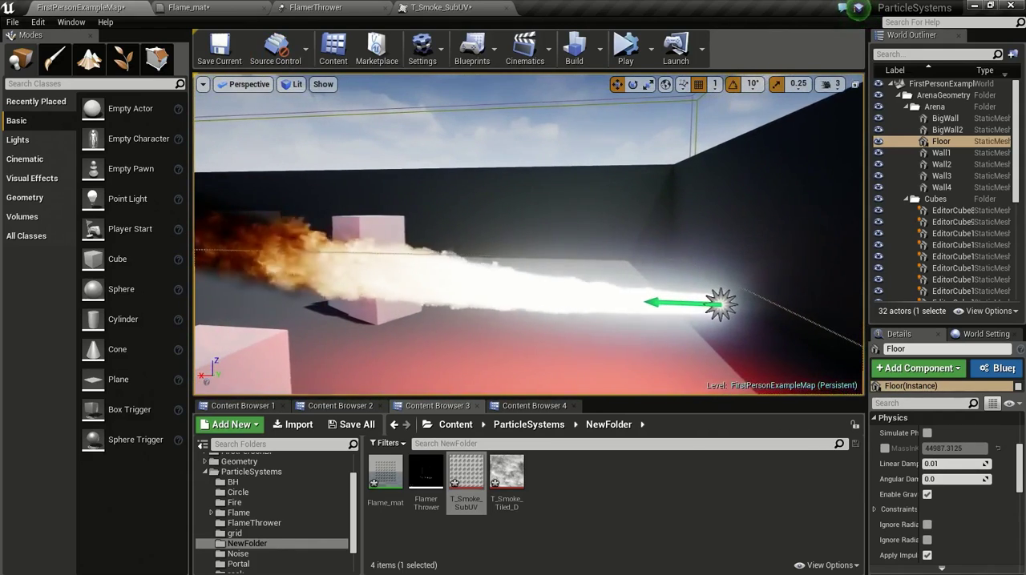
Step: Review the T_Smoke_SubUV frames, copy the GPU sprite emitter's SubImage Index module to the light emitter and save
click(439, 8)
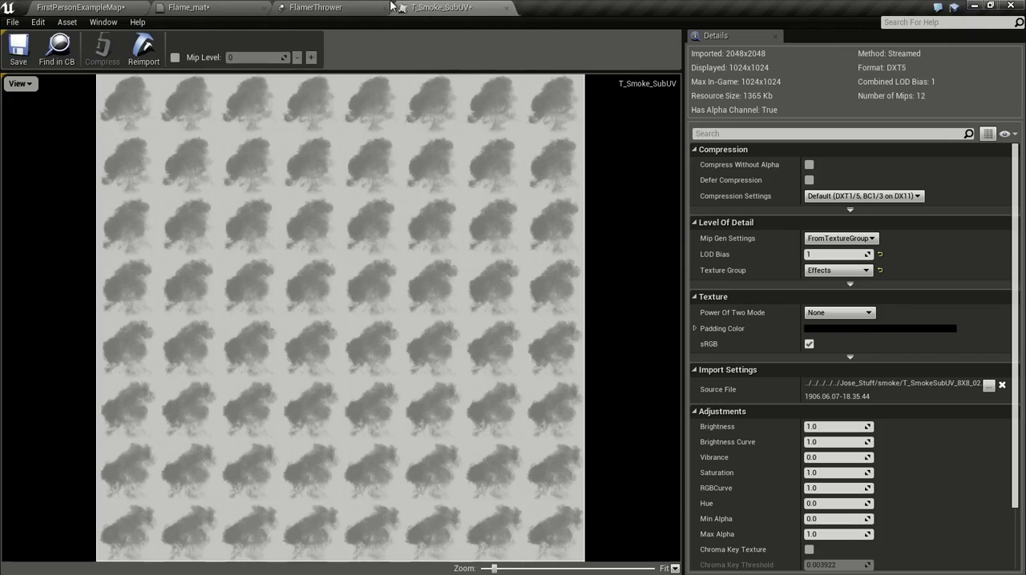
click(345, 7)
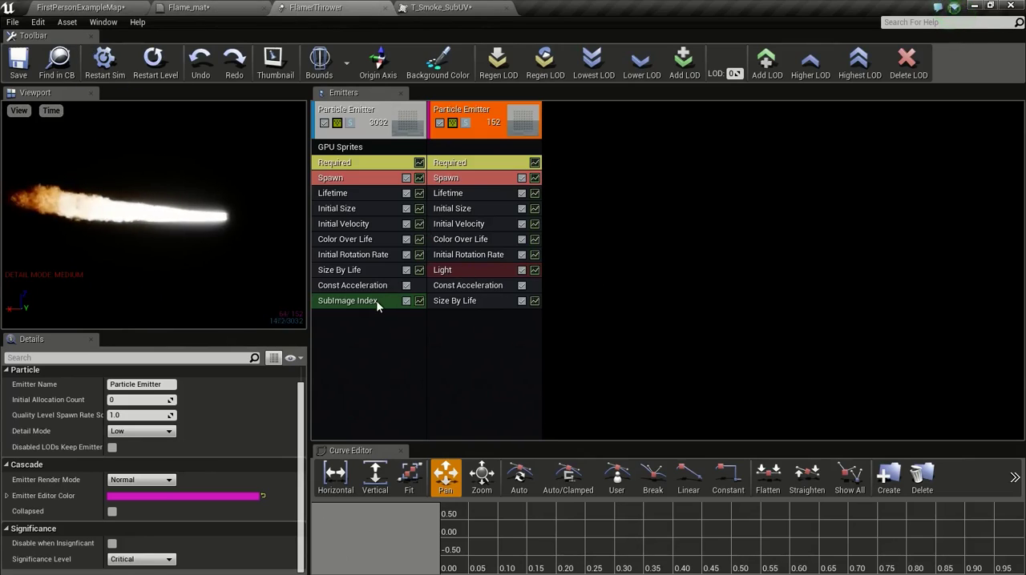
drag(367, 309, 484, 322)
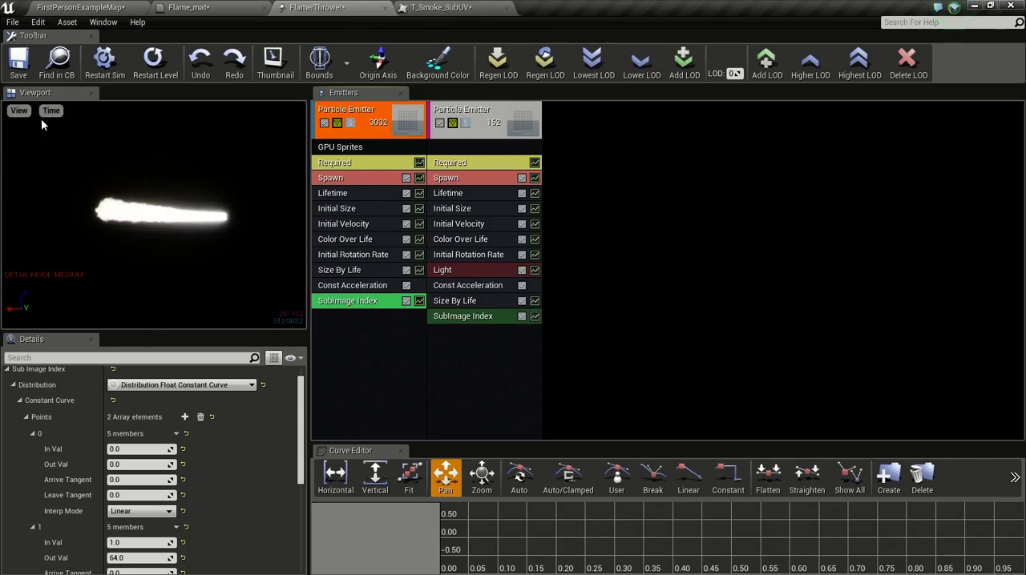
click(80, 7)
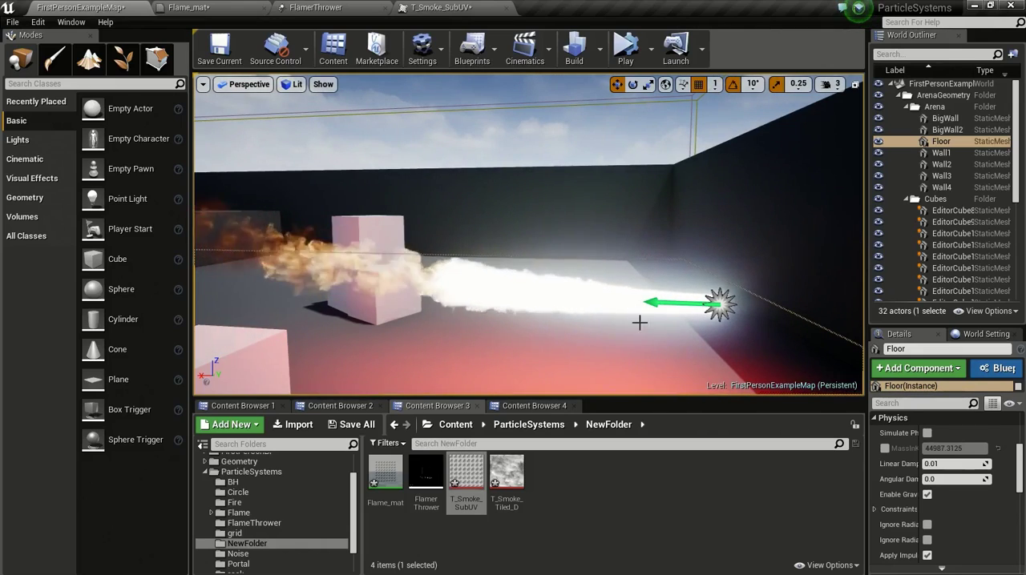
Step: Examine the flame's shape, smoke animation and light on the floor in the level while moving from side to side
mouse_move(612, 354)
mouse_down()
mouse_move(612, 389)
mouse_move(561, 367)
mouse_move(647, 362)
mouse_move(627, 353)
mouse_up()
key(a)
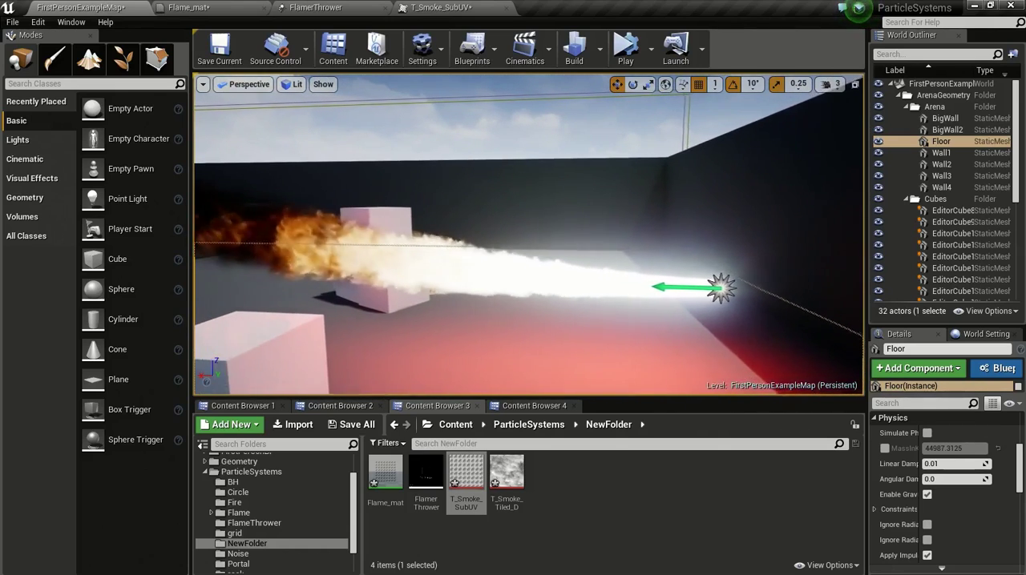
key(d)
key(a)
key(d)
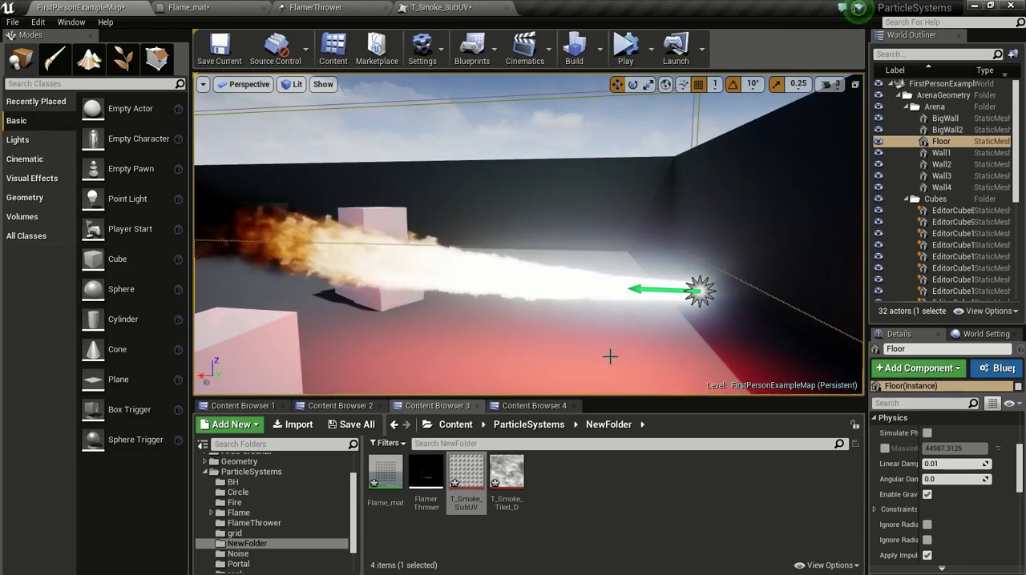
key(a)
mouse_move(610, 357)
right_down()
mouse_move(611, 377)
mouse_move(610, 362)
right_up()
key(d)
key(a)
key(d)
key(a)
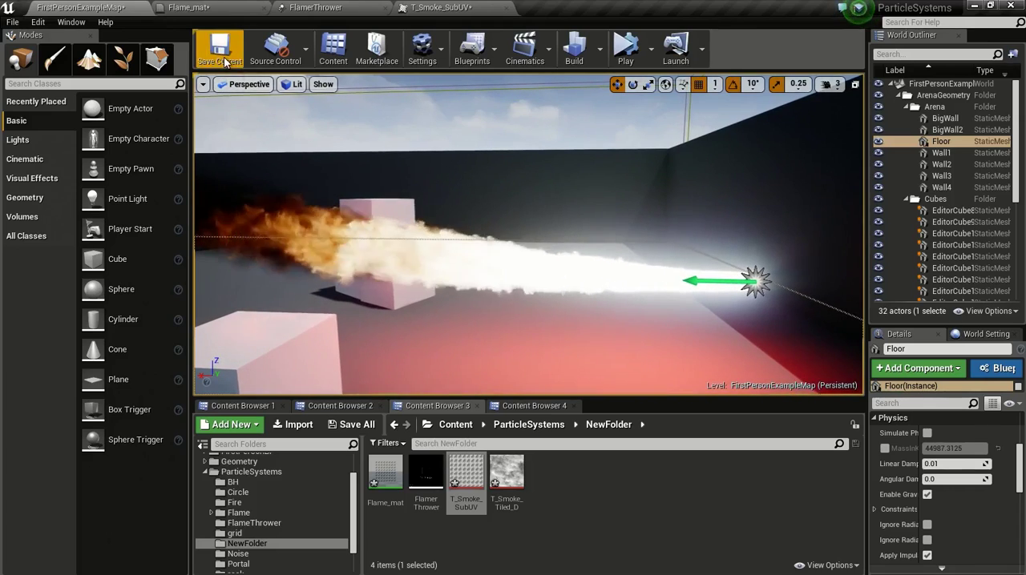